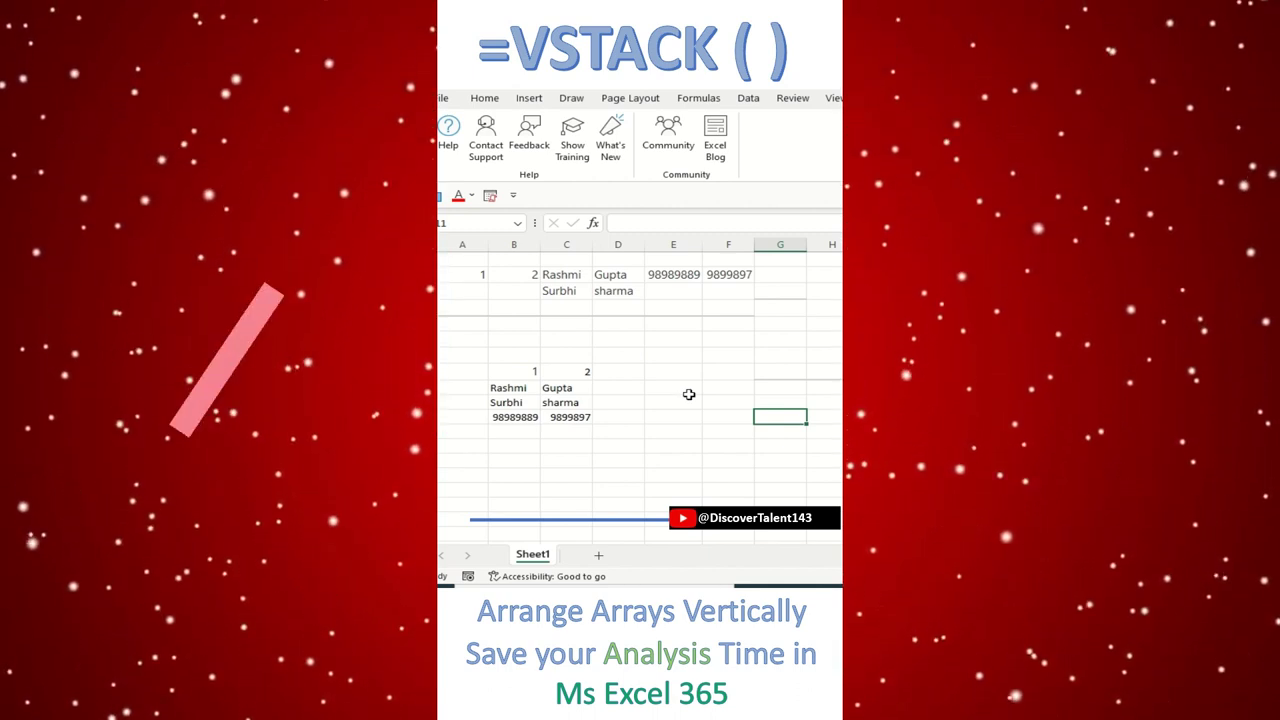
Step: Inspect the source rows and the existing VSTACK formula with its stacked result
drag(470, 278, 770, 296)
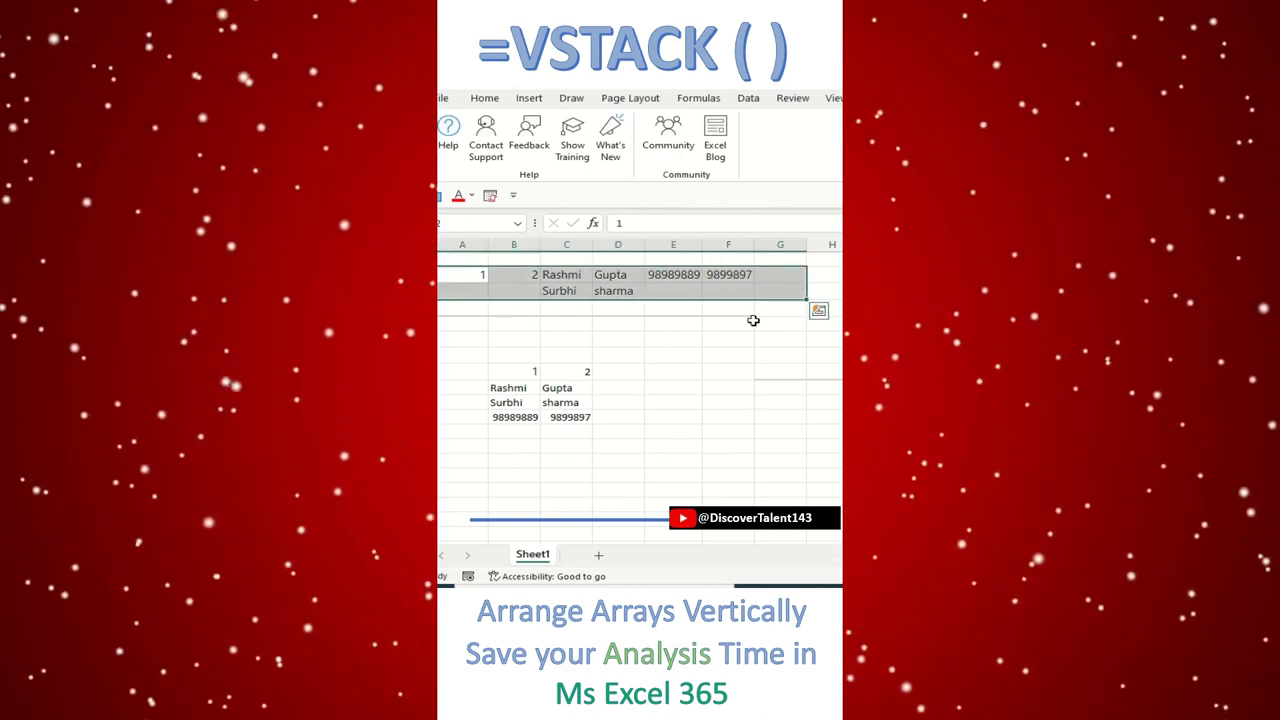
drag(543, 370, 566, 418)
click(684, 370)
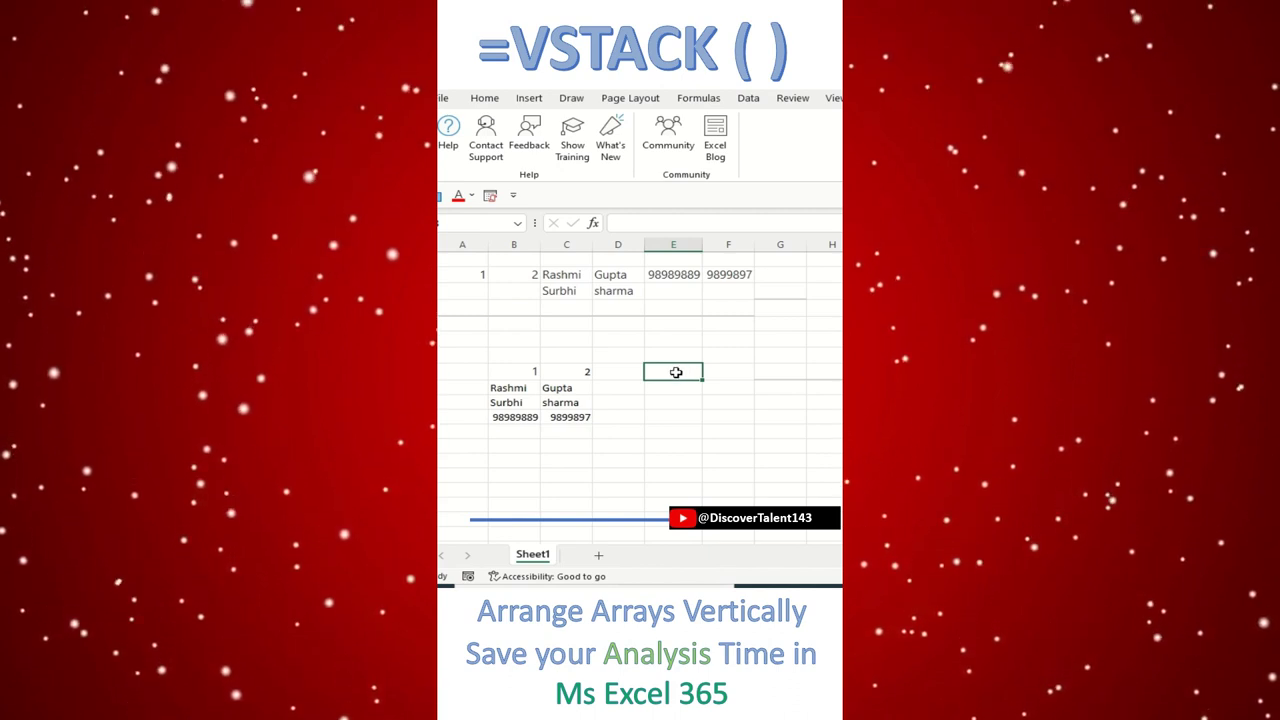
click(530, 375)
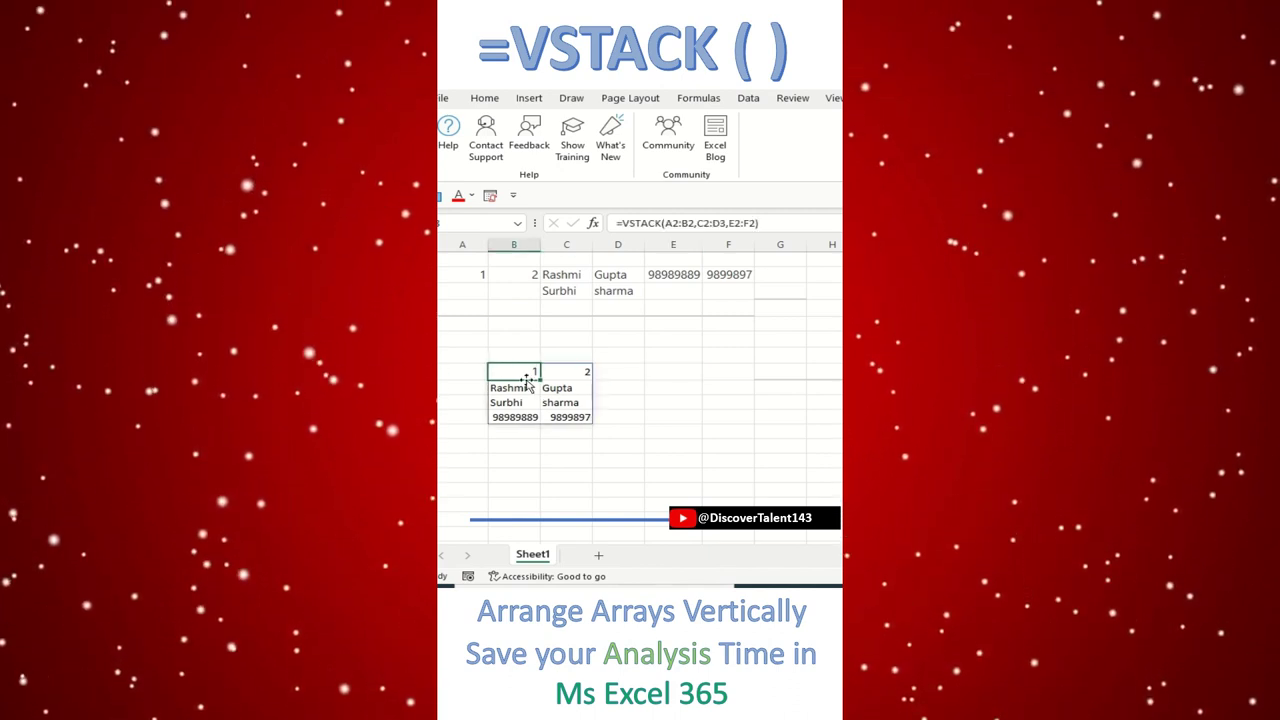
click(757, 399)
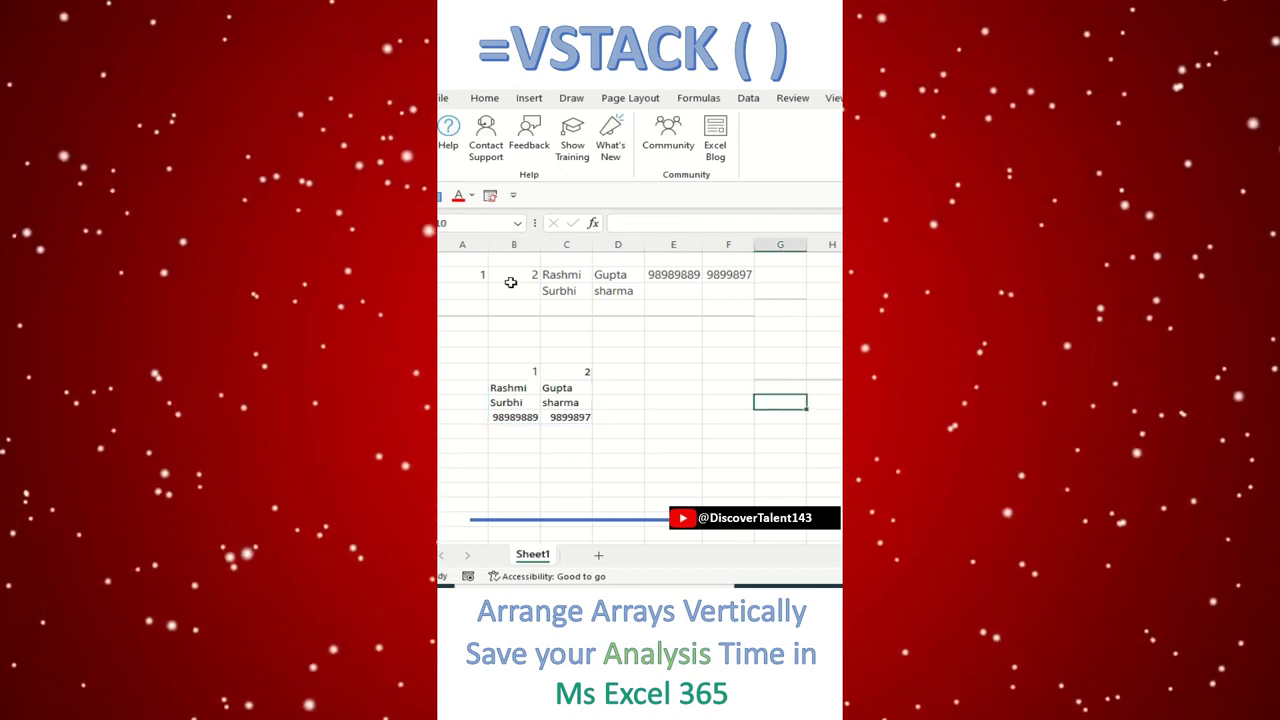
drag(486, 274, 731, 277)
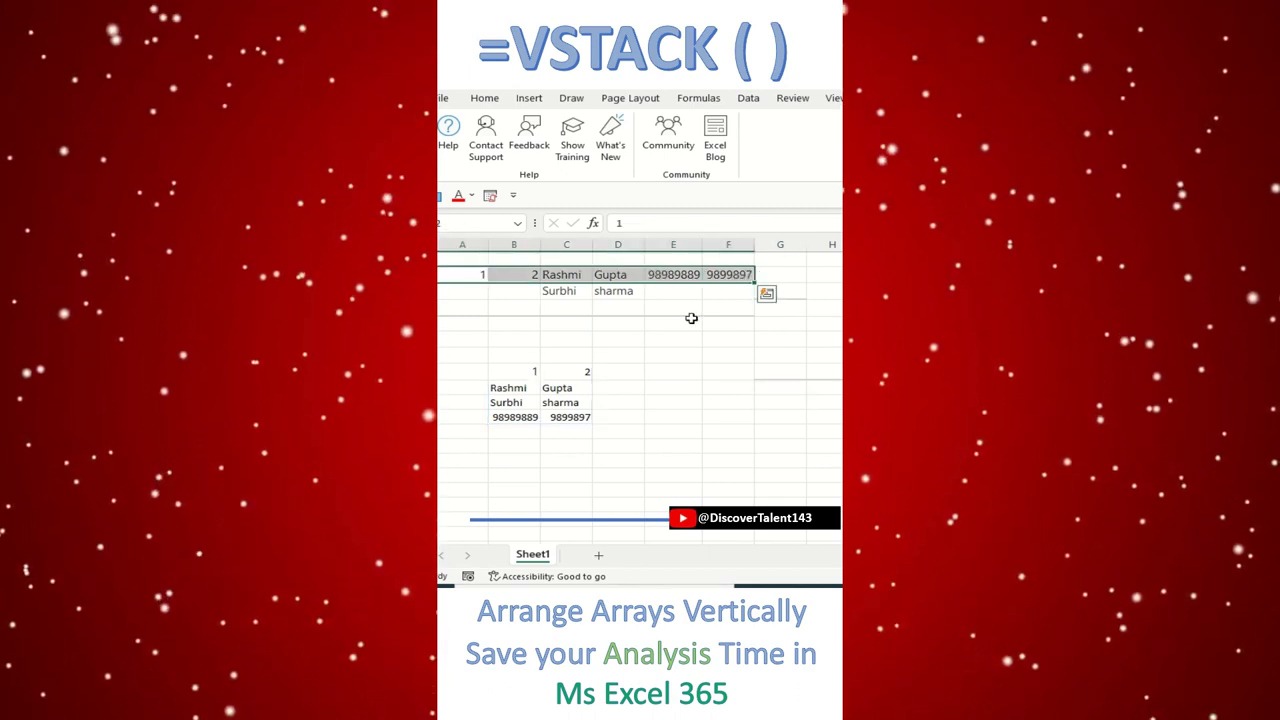
Step: Enter =VSTACK(A2:B2,C2:D3,E2:F2) in E9 to spill the three ranges stacked vertically
click(671, 386)
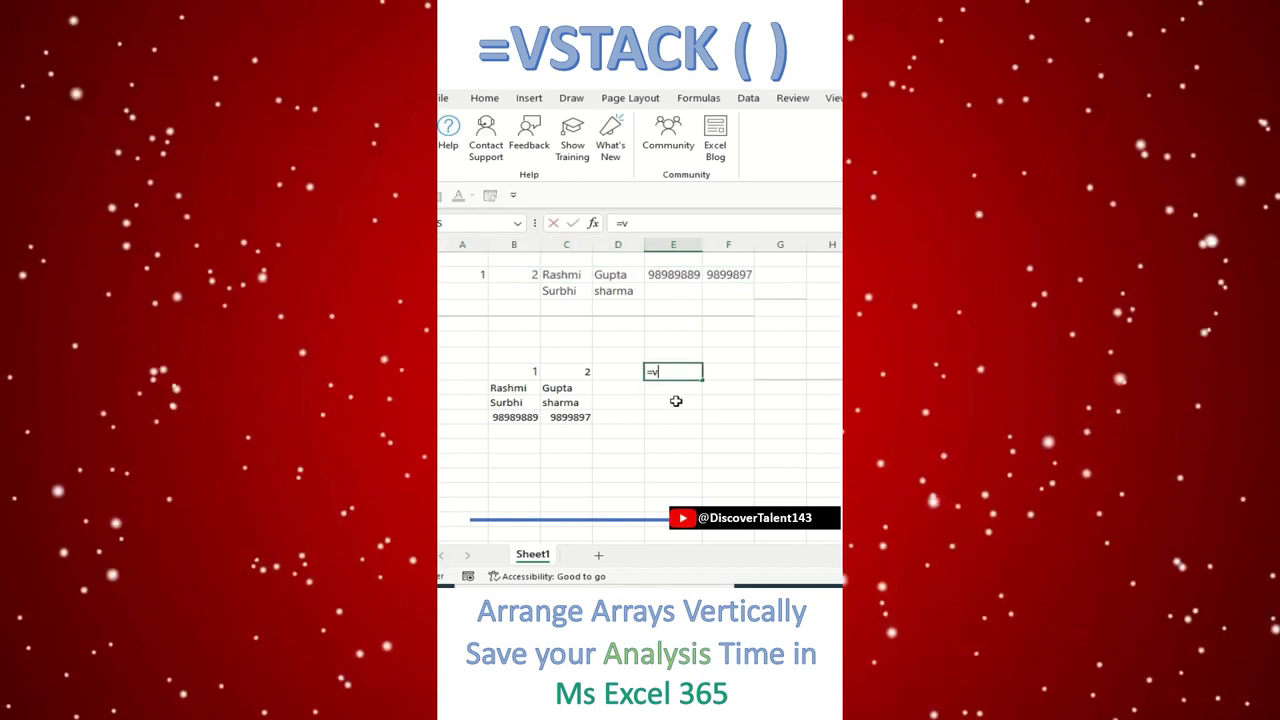
text(=vs)
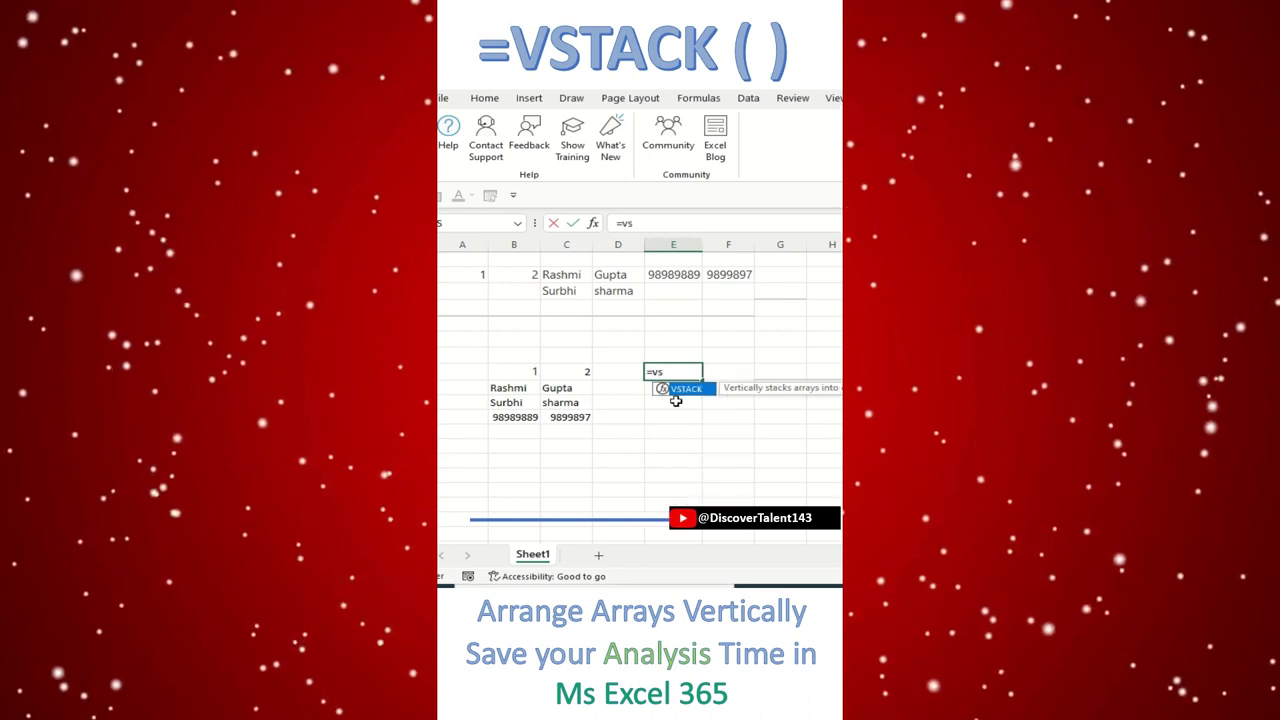
key(Tab)
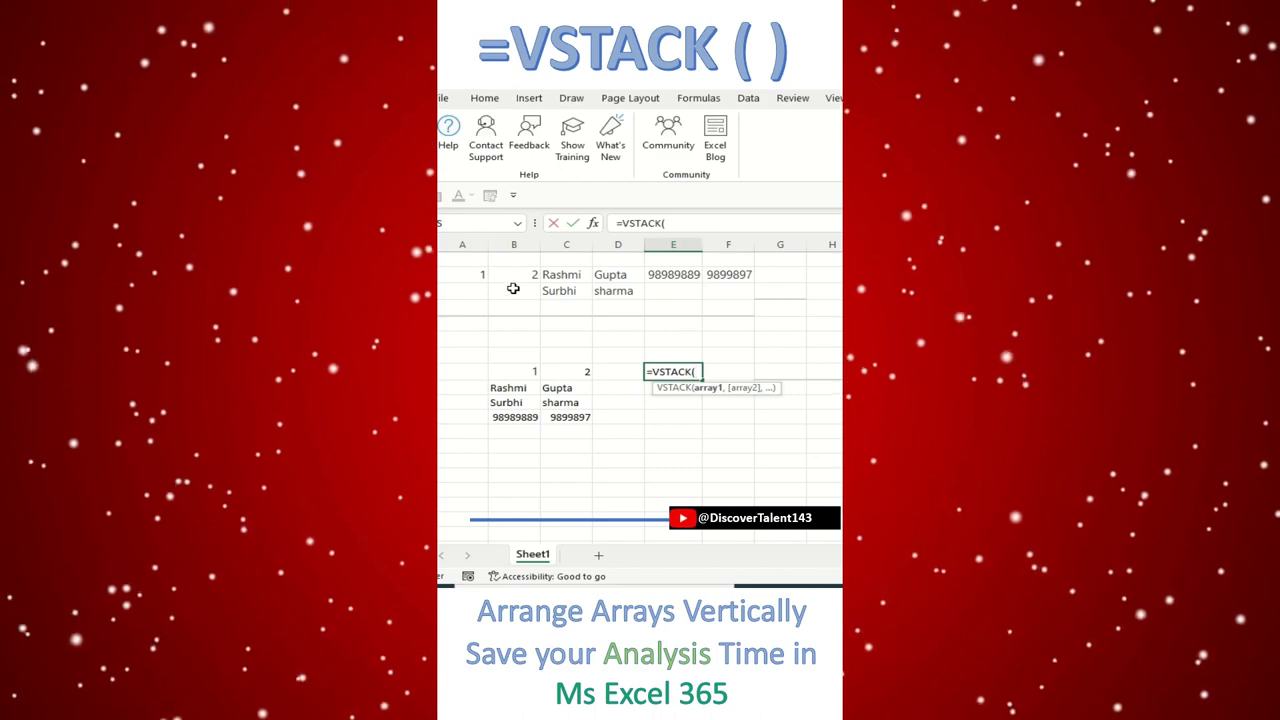
drag(480, 275, 508, 276)
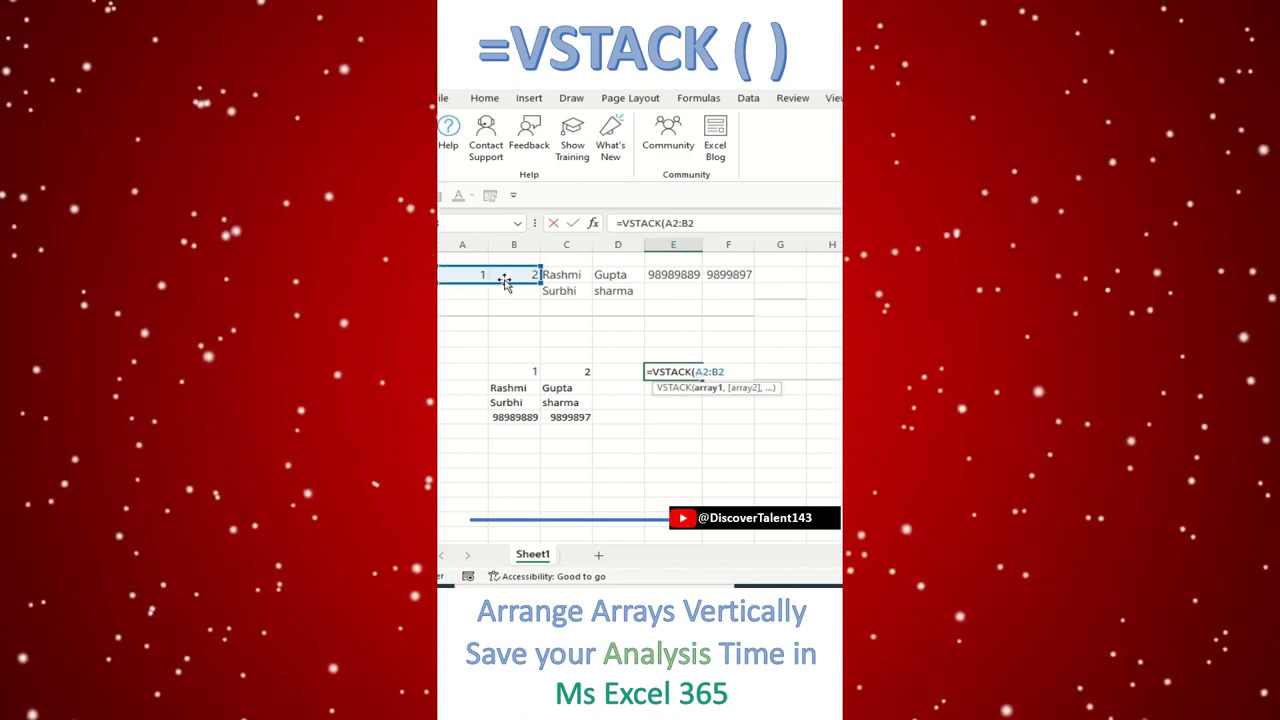
text(,)
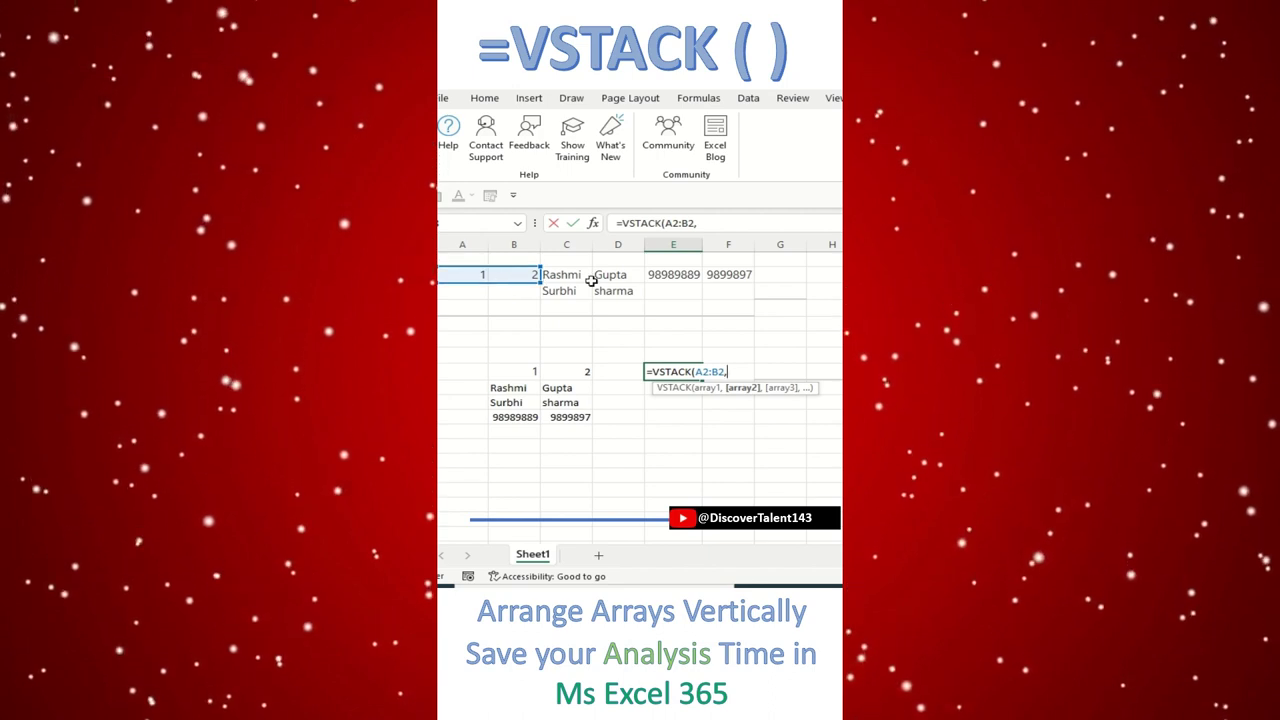
click(578, 279)
drag(578, 279, 607, 300)
text(,)
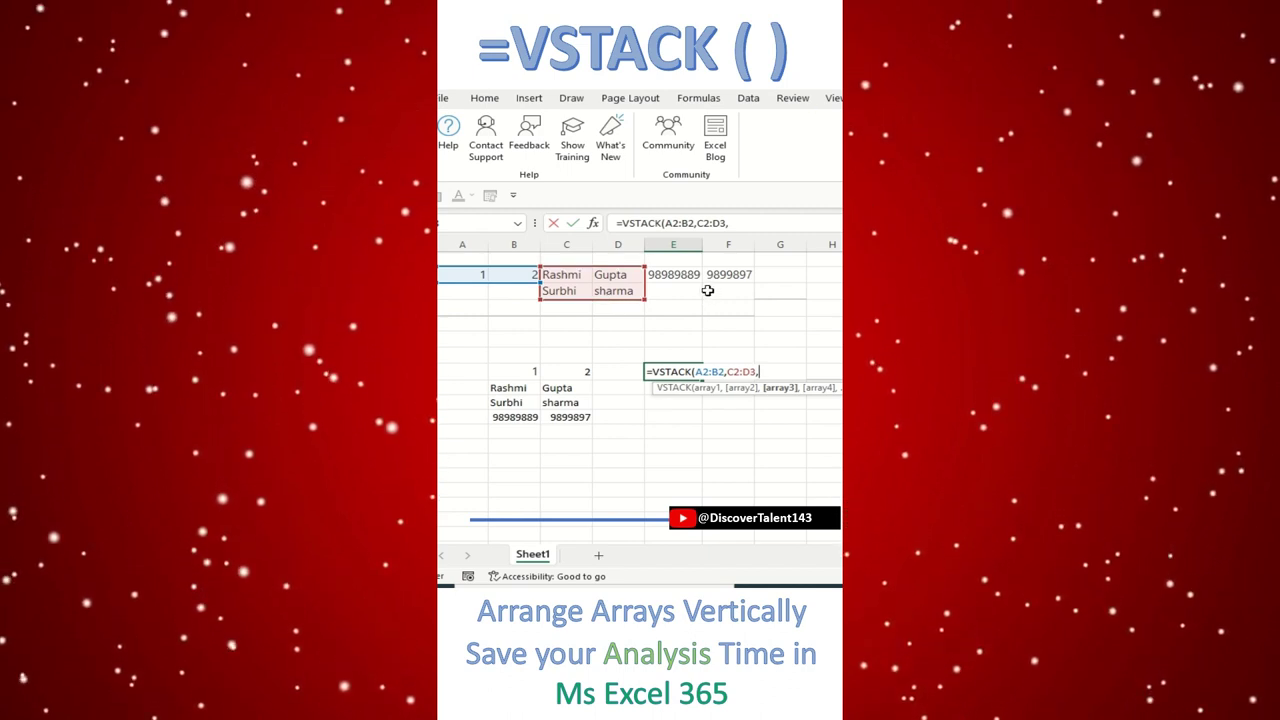
drag(684, 281, 725, 285)
key(Return)
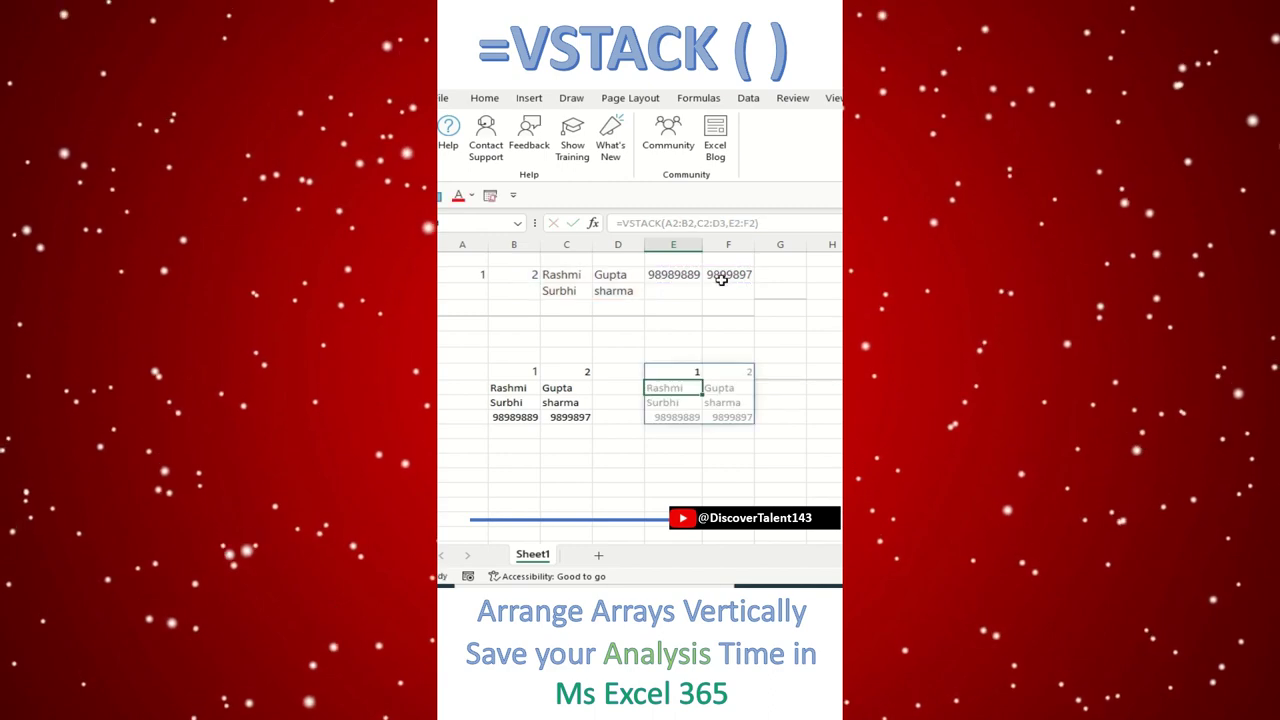
key(Up)
key(Up)
key(Up)
key(Right)
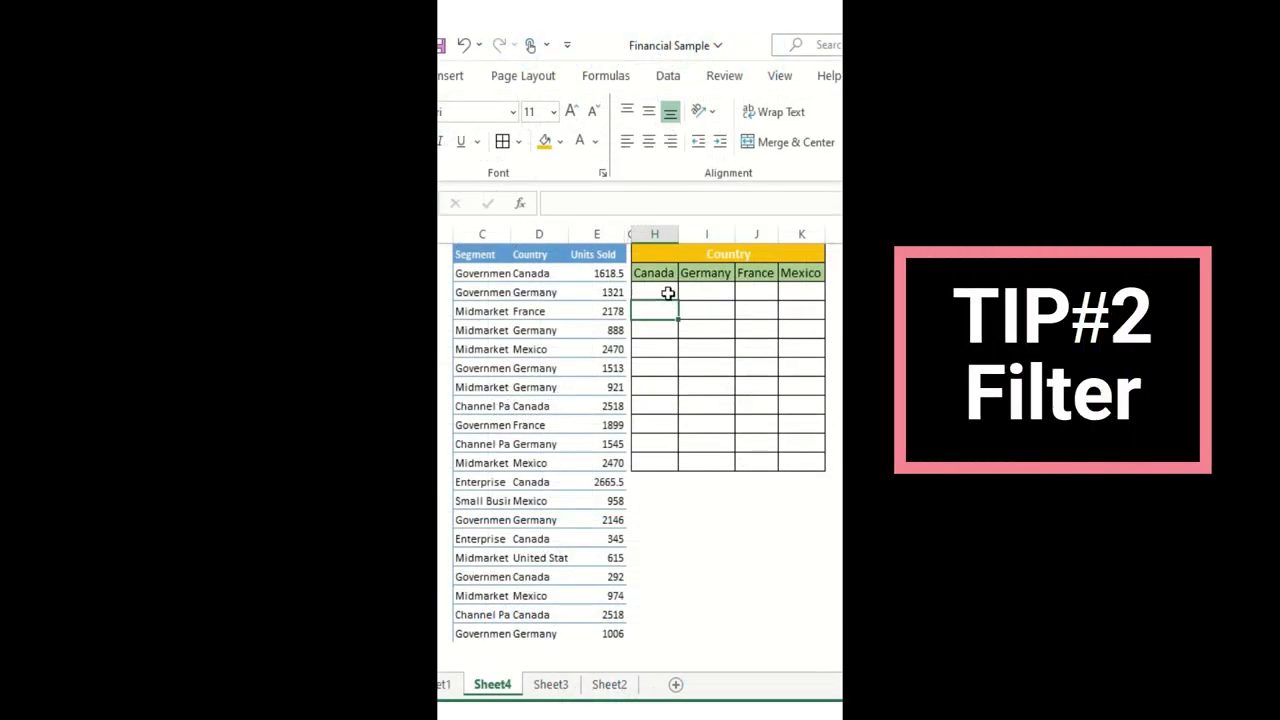
Step: Enter =FILTER($C$2:$C$21,$D$2:$D$21=H2) in H3 to spill Canada's segments
click(668, 293)
text(=FILTER()
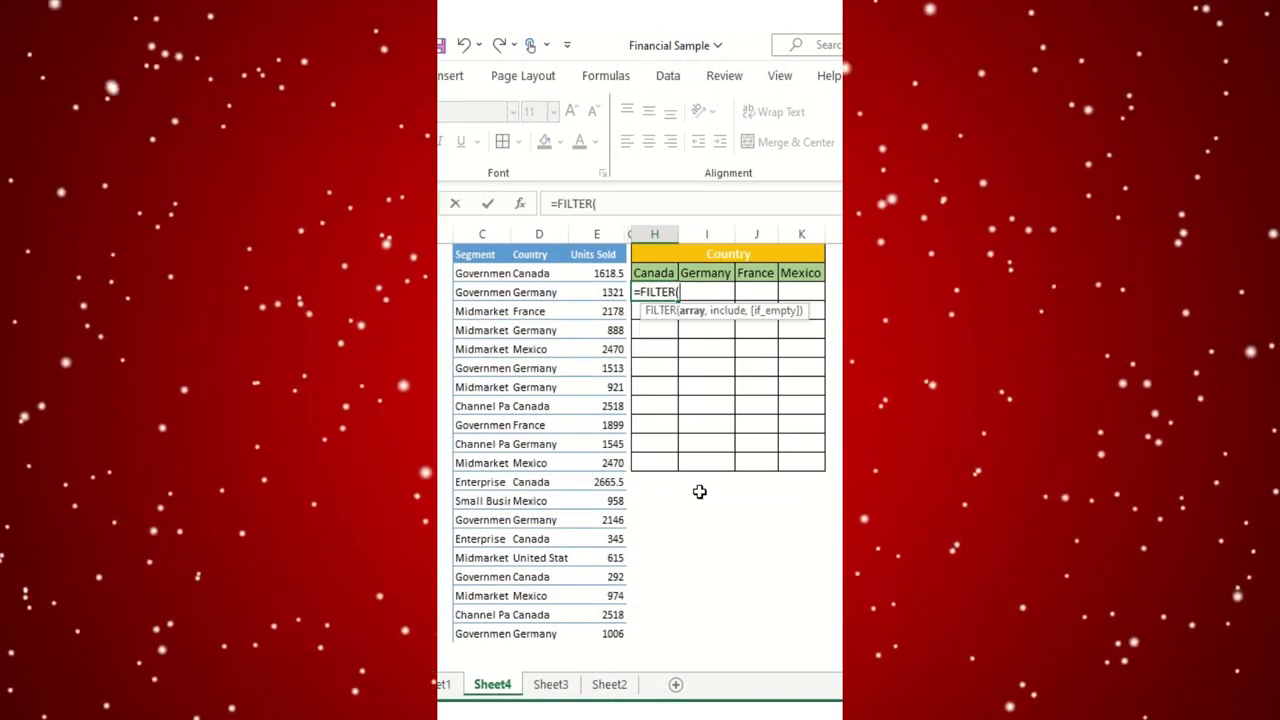
drag(478, 278, 460, 634)
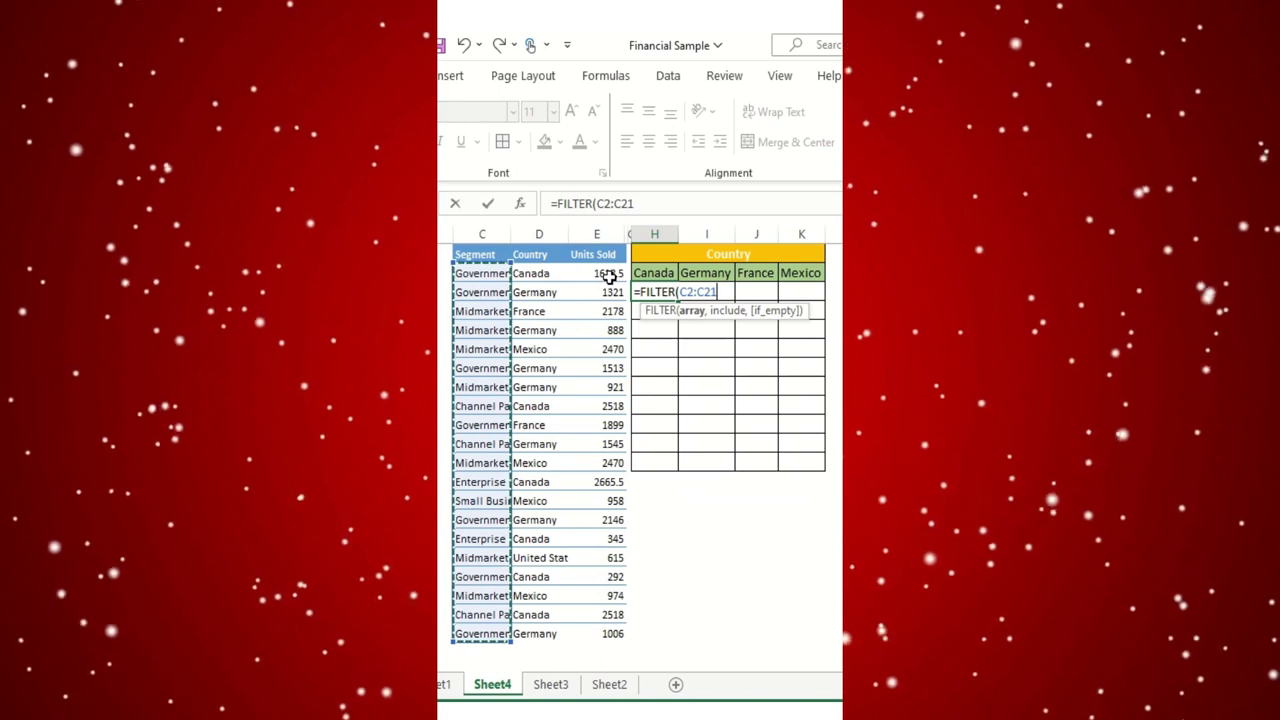
key(F4)
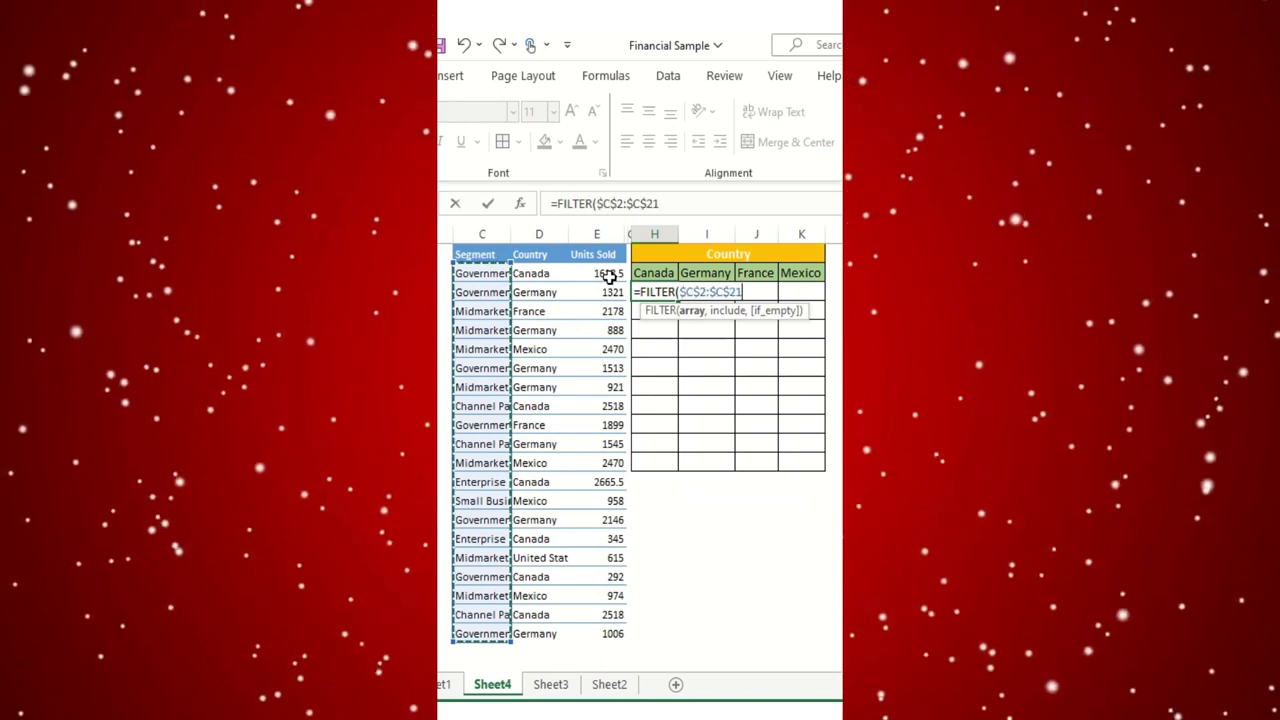
text(,)
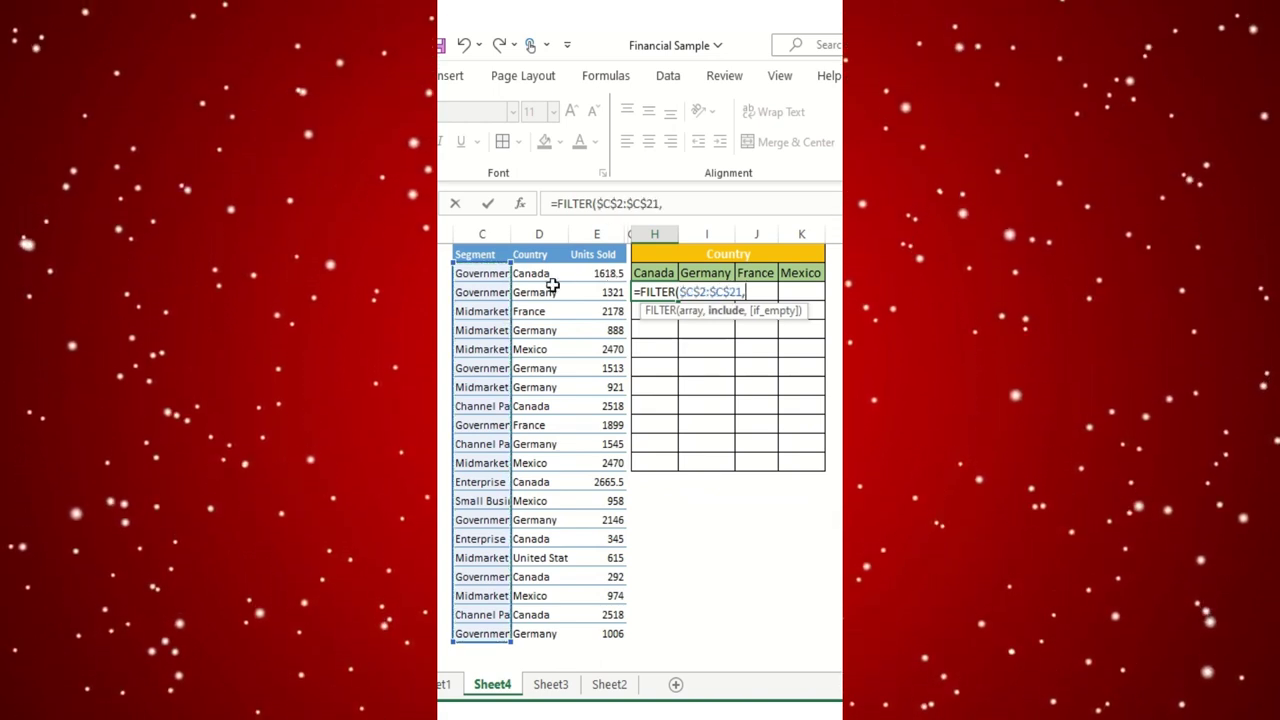
drag(545, 276, 543, 634)
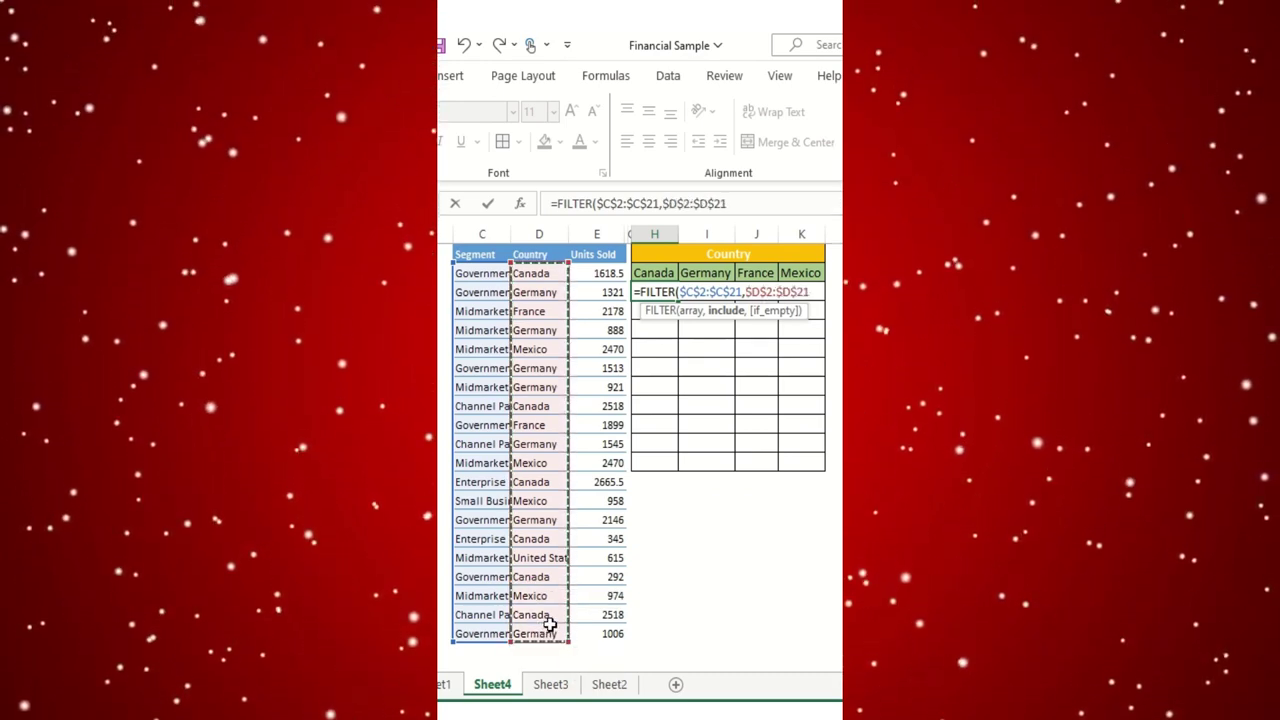
text(=)
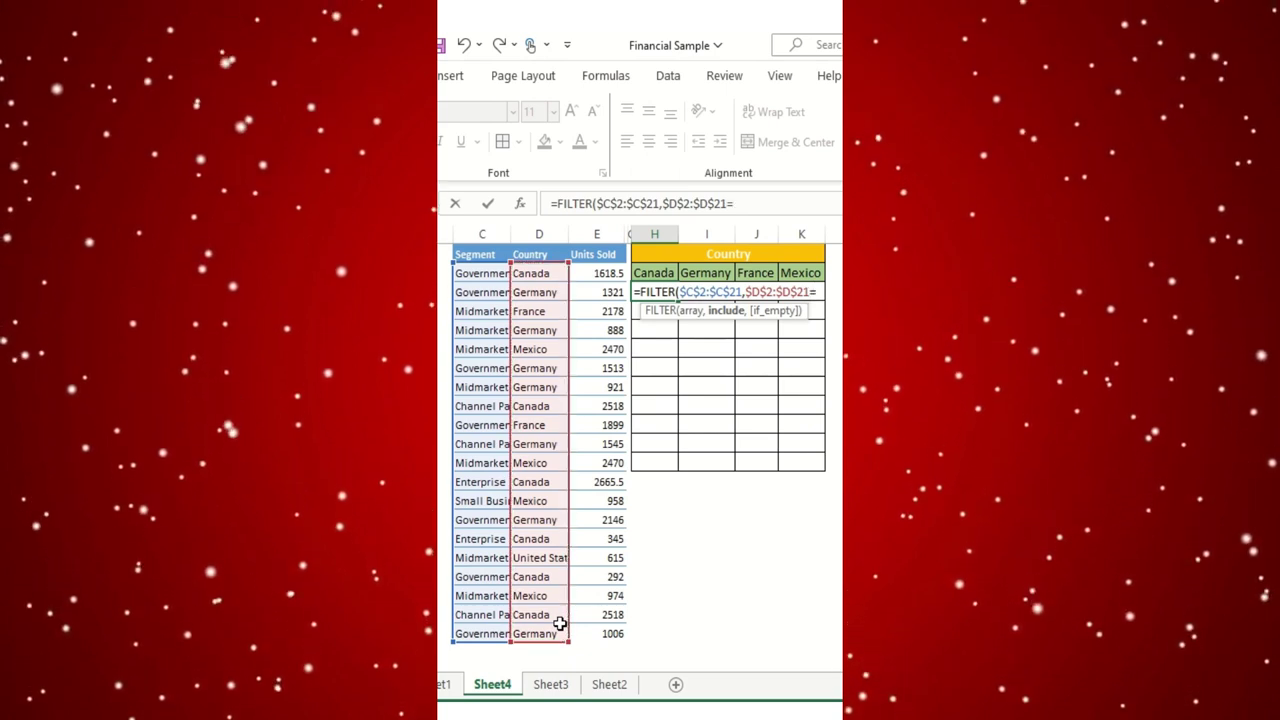
click(668, 273)
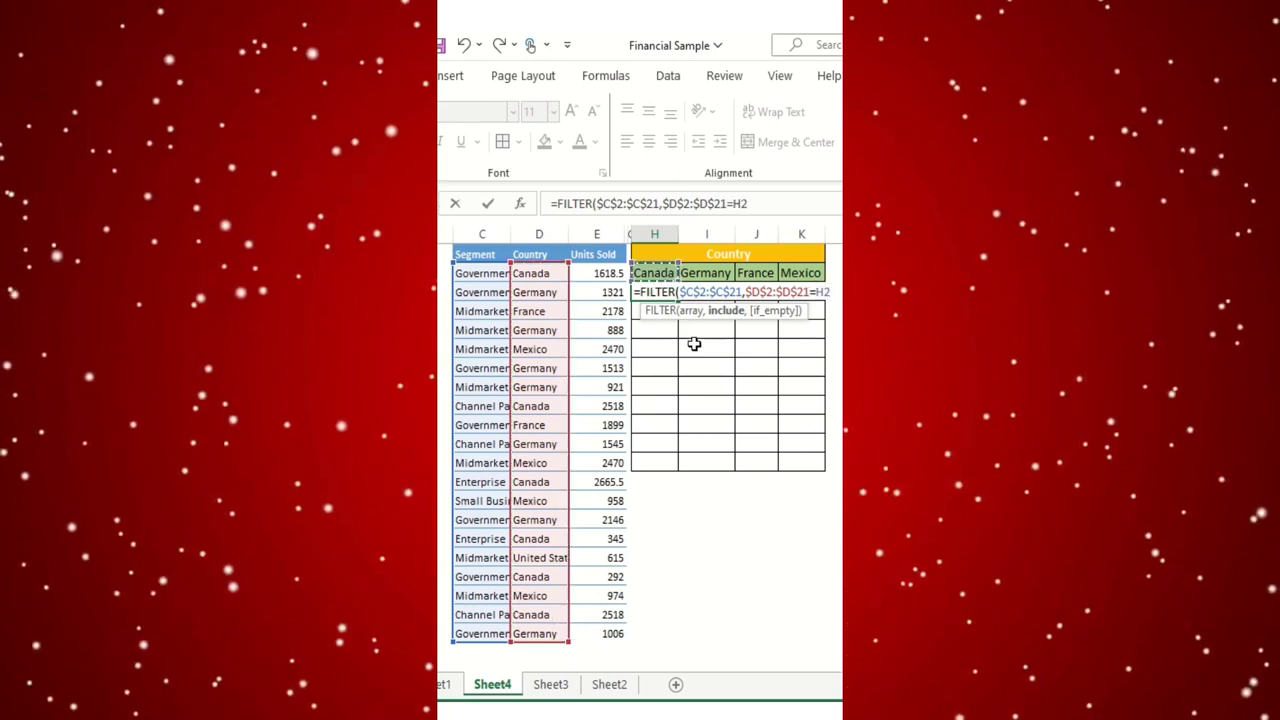
key(Return)
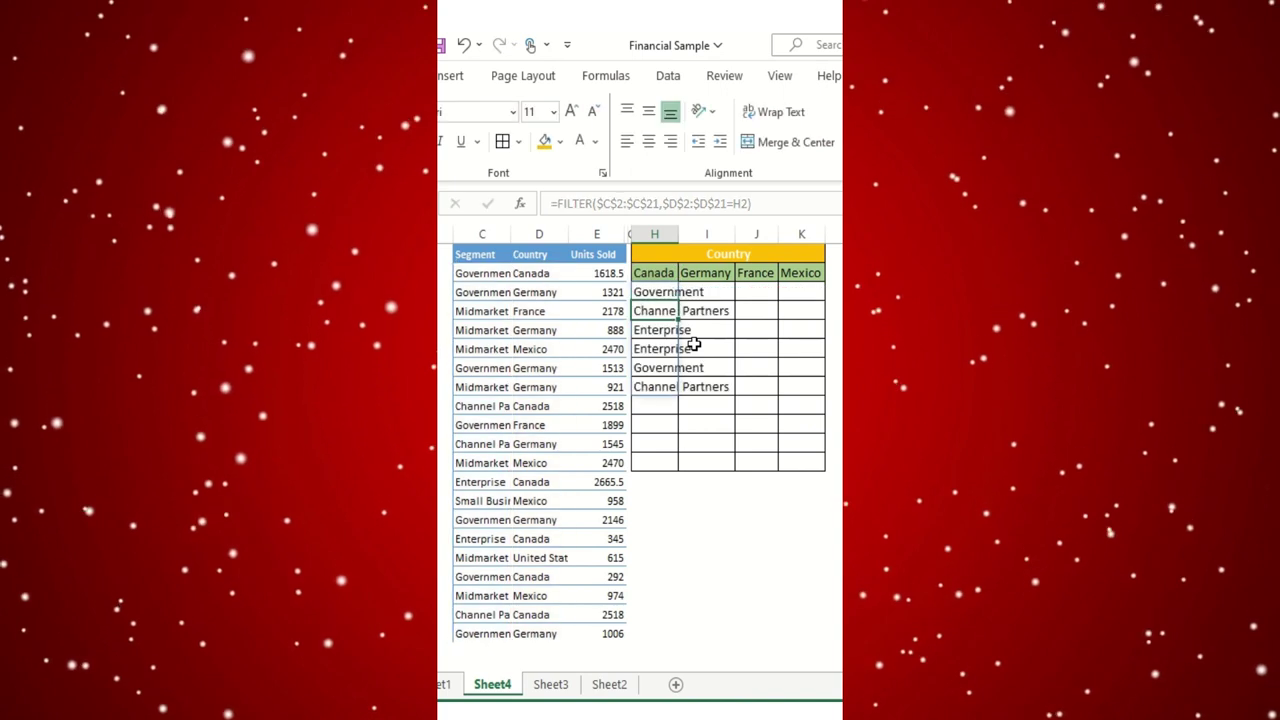
Step: Fill the filter formula from H3 across to K3 and shrink columns H:K text to size 8
drag(653, 287, 808, 403)
click(769, 464)
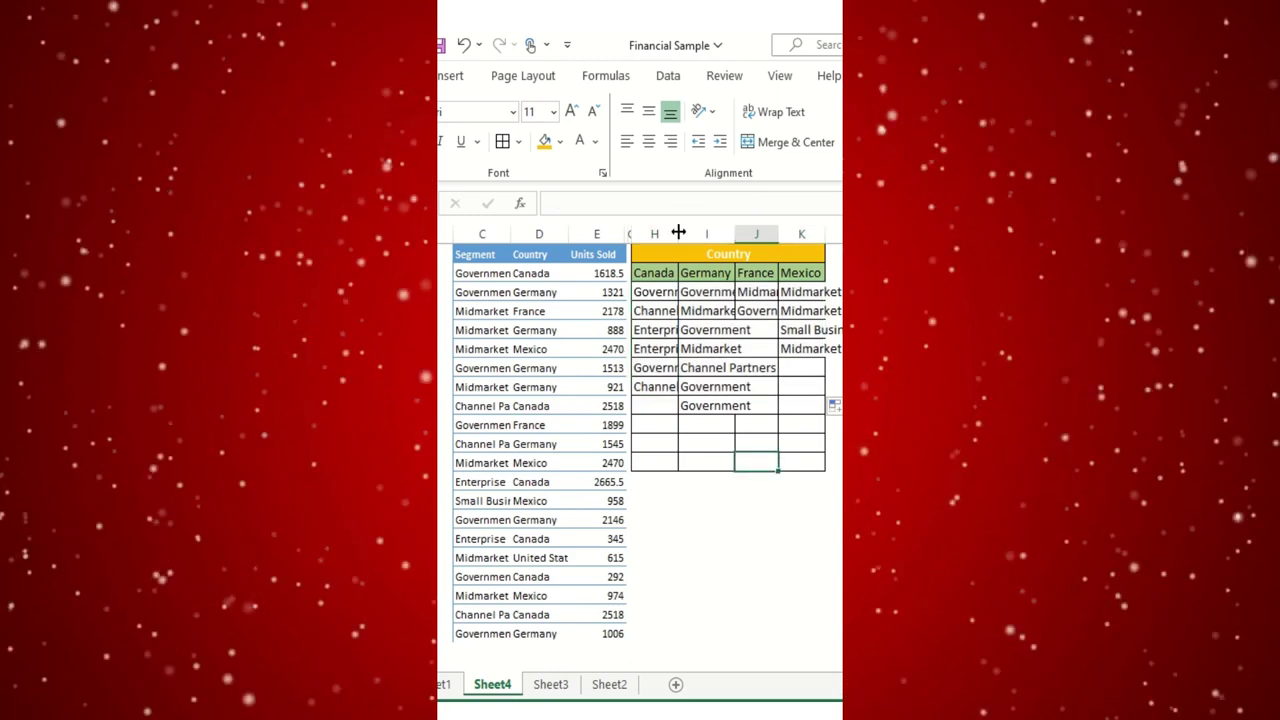
drag(667, 234, 801, 234)
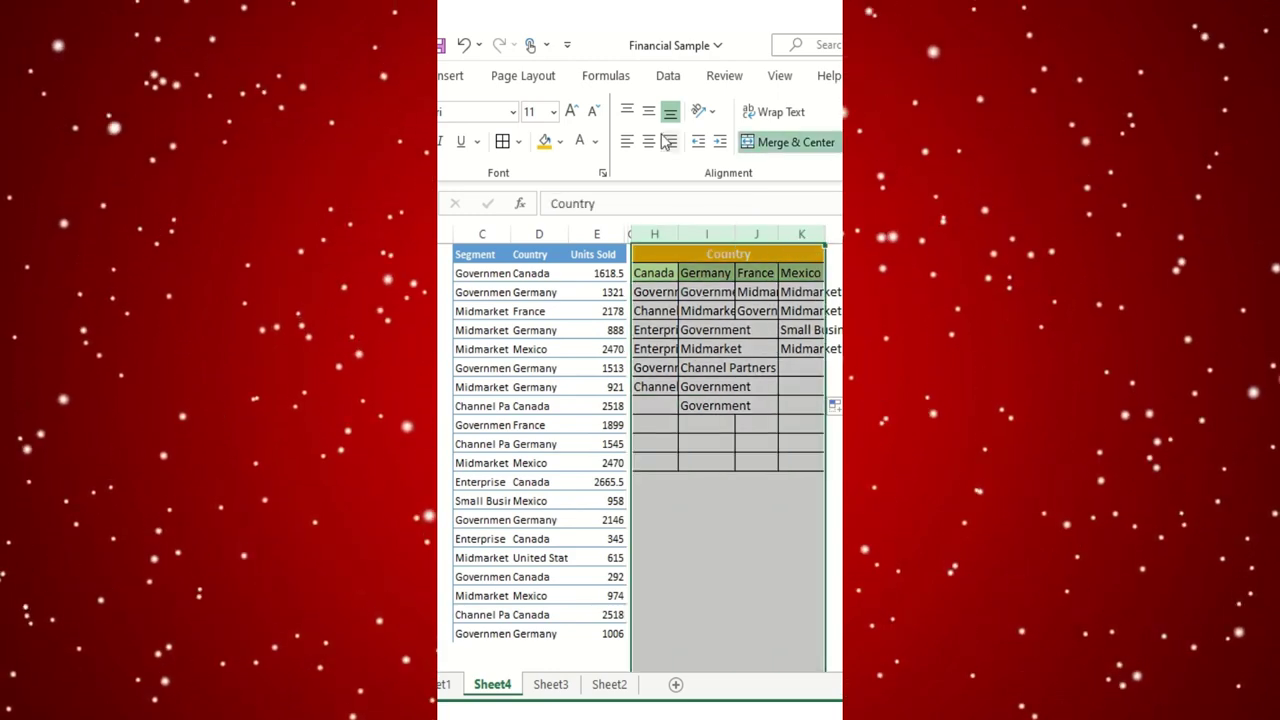
click(594, 111)
click(594, 111)
click(594, 111)
click(660, 338)
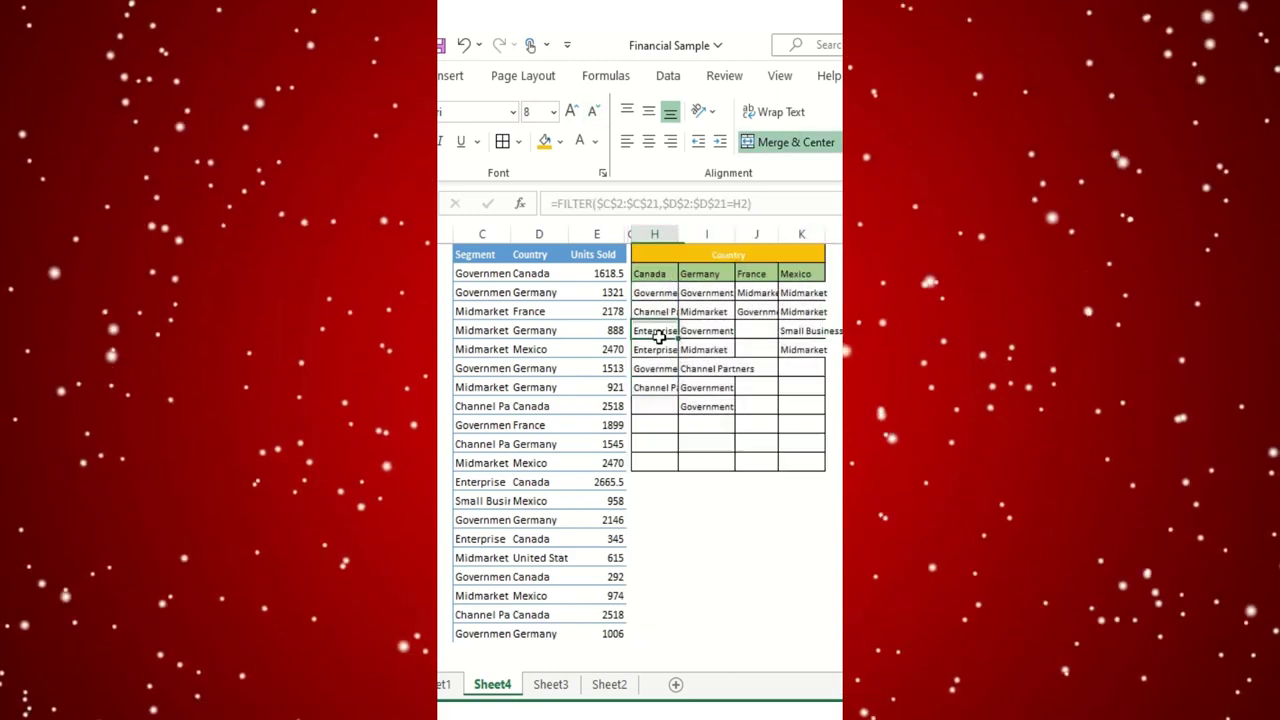
click(759, 389)
Step: Check the Germany and Mexico filter results against source columns C to E
click(715, 281)
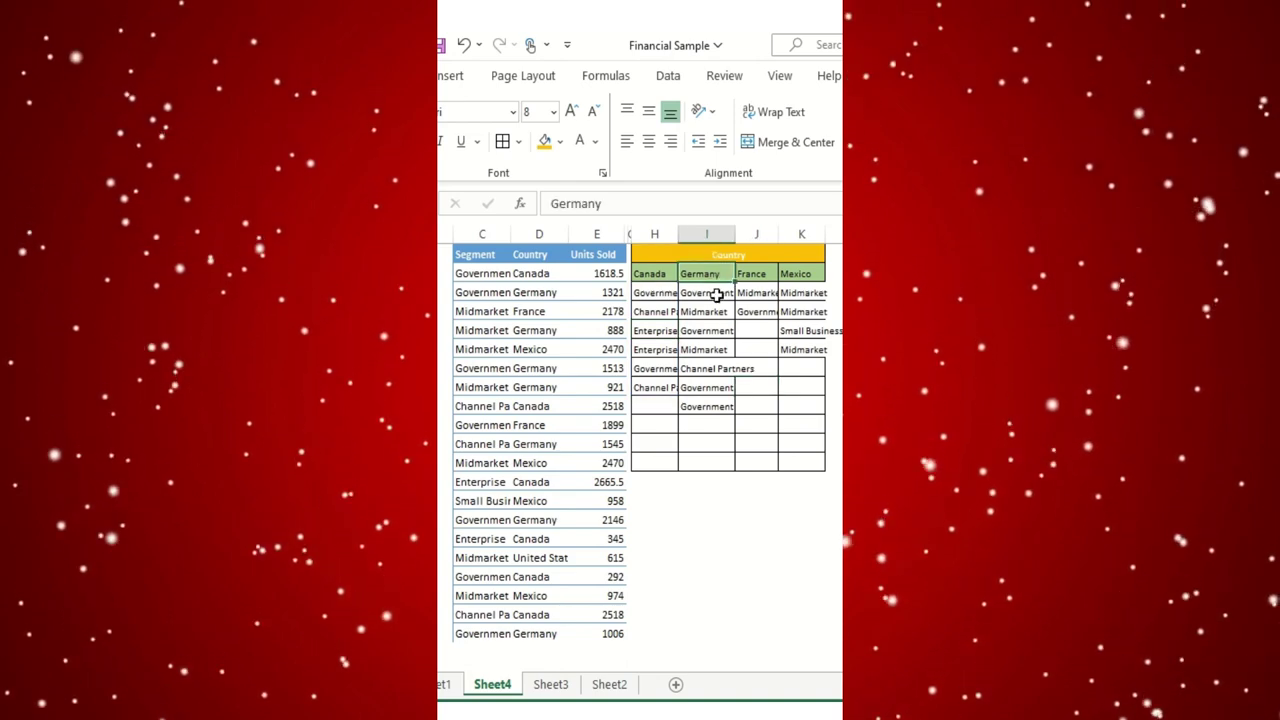
drag(716, 295, 708, 409)
drag(484, 233, 608, 240)
click(674, 459)
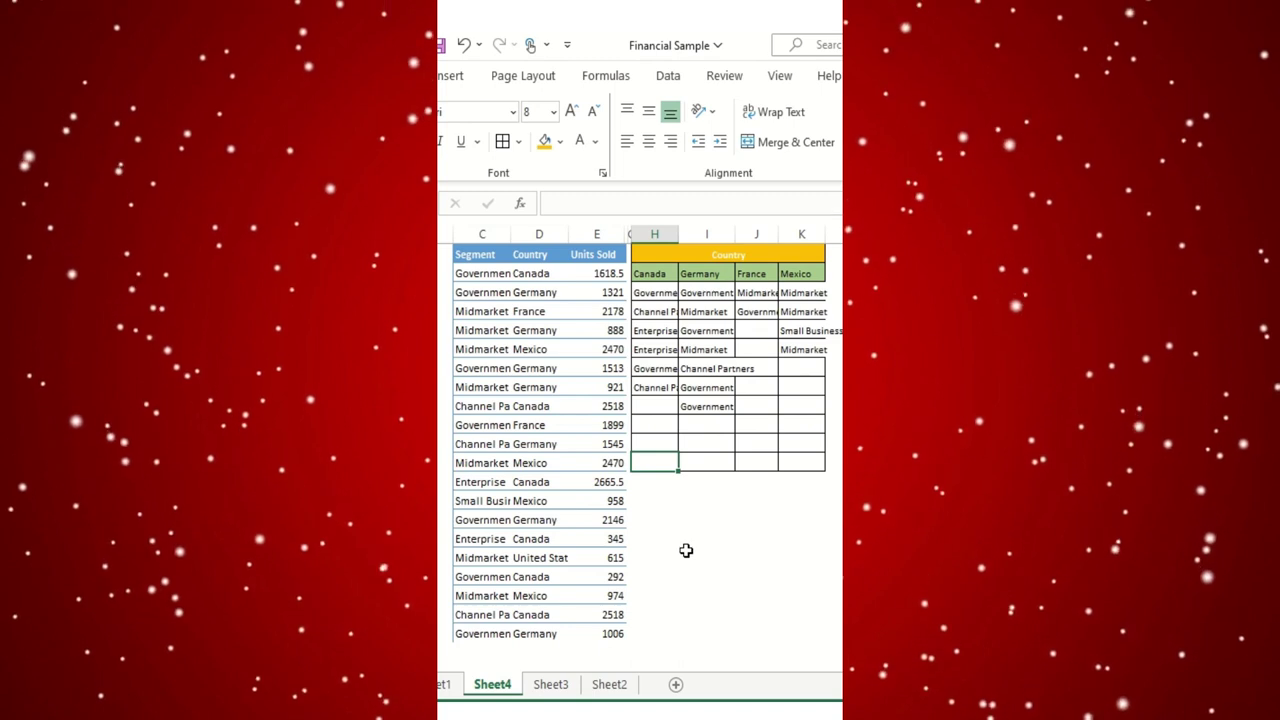
drag(801, 296, 808, 364)
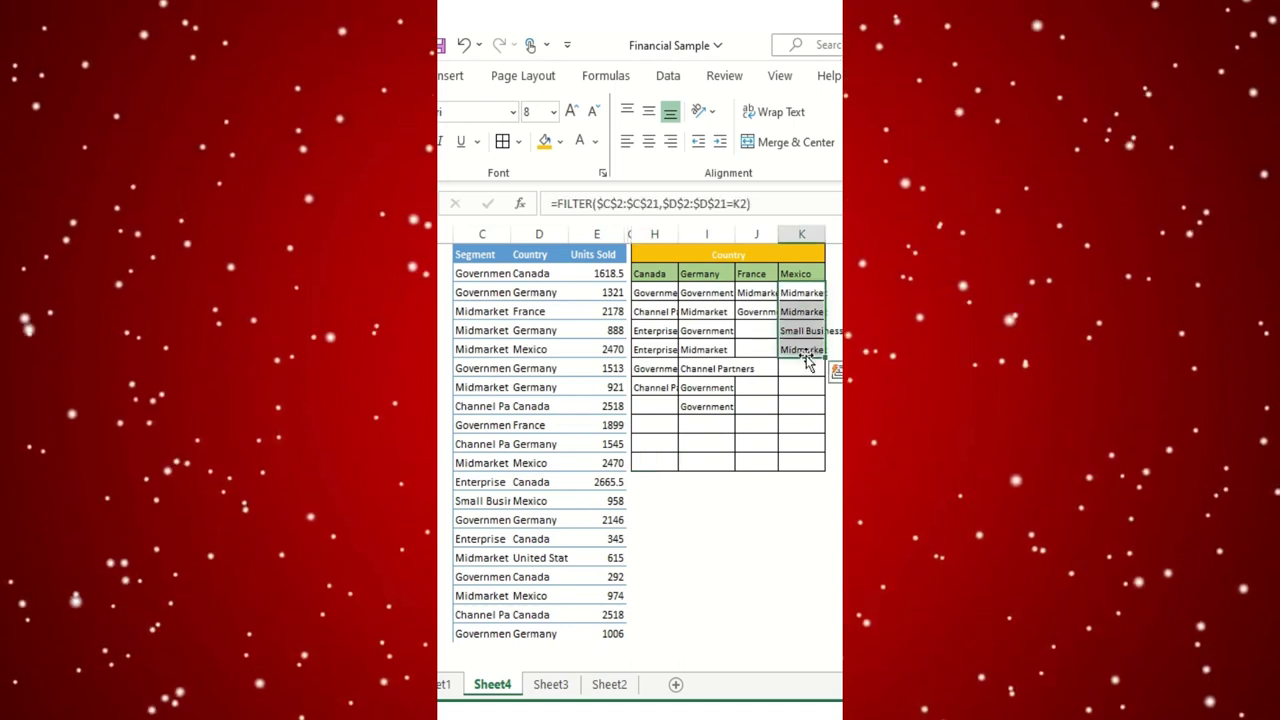
click(760, 491)
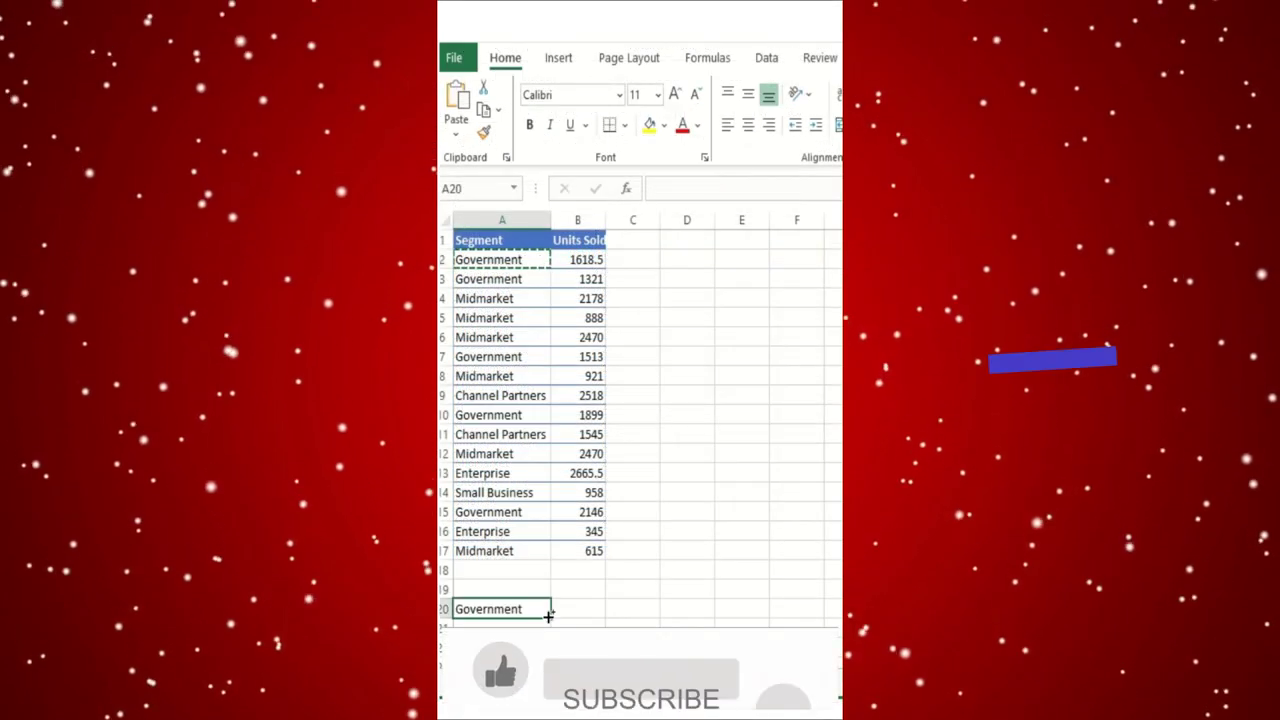
Step: Copy Government and Midmarket into B20 and C20 to continue the segment names in row 20
click(505, 279)
key(ctrl+c)
click(590, 609)
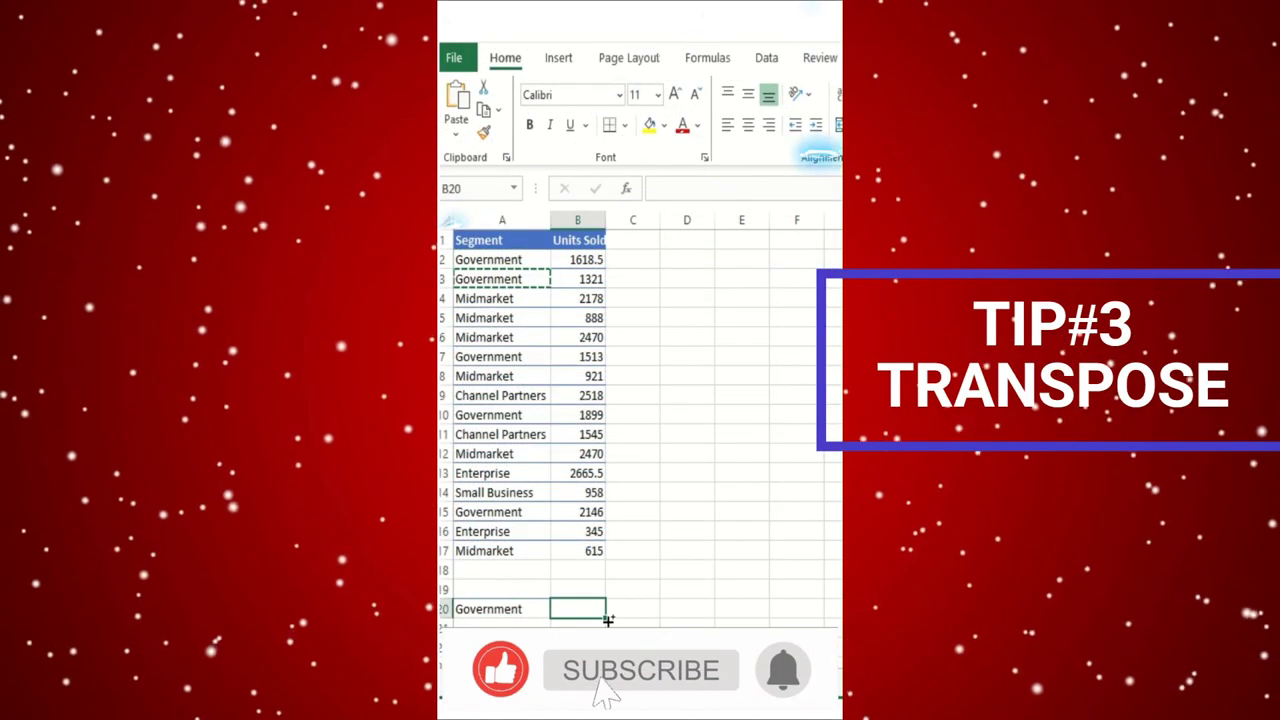
key(ctrl+v)
click(502, 298)
key(ctrl+c)
click(650, 607)
key(ctrl+v)
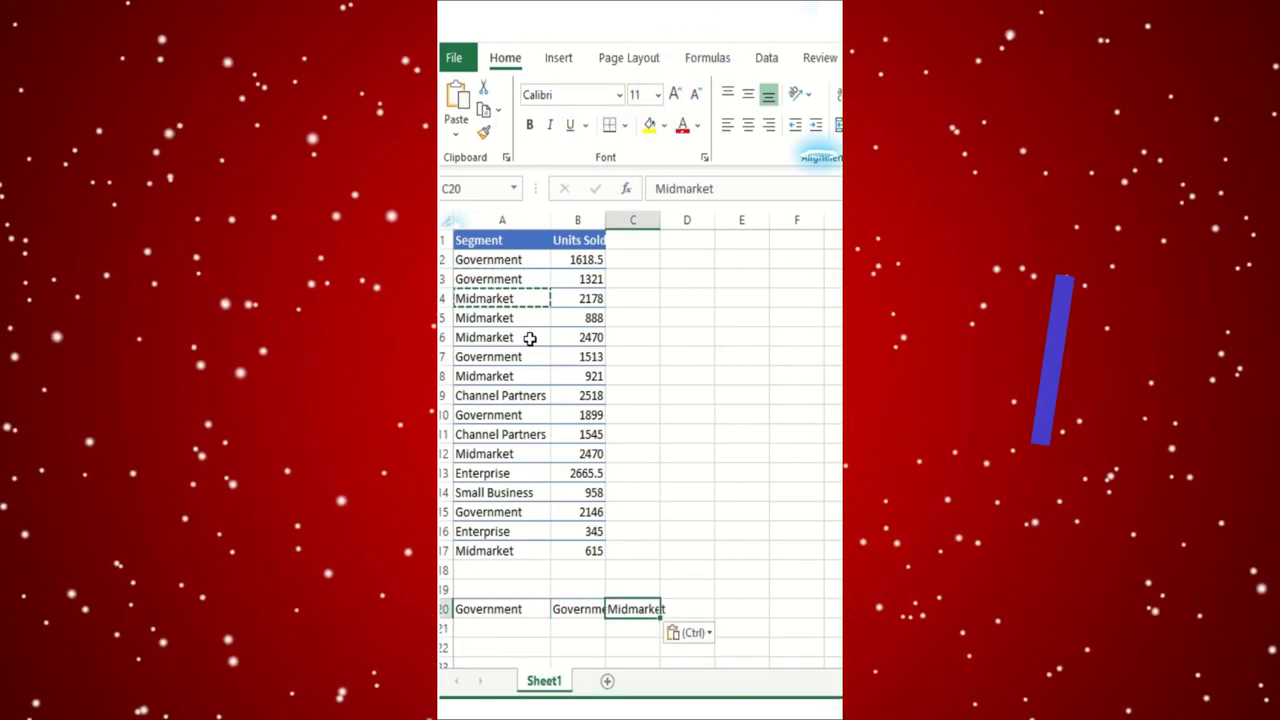
Step: Copy Units Sold values 1618.5, 1321 and 2178 into A21, B21 and C21
click(578, 259)
key(ctrl+c)
click(495, 625)
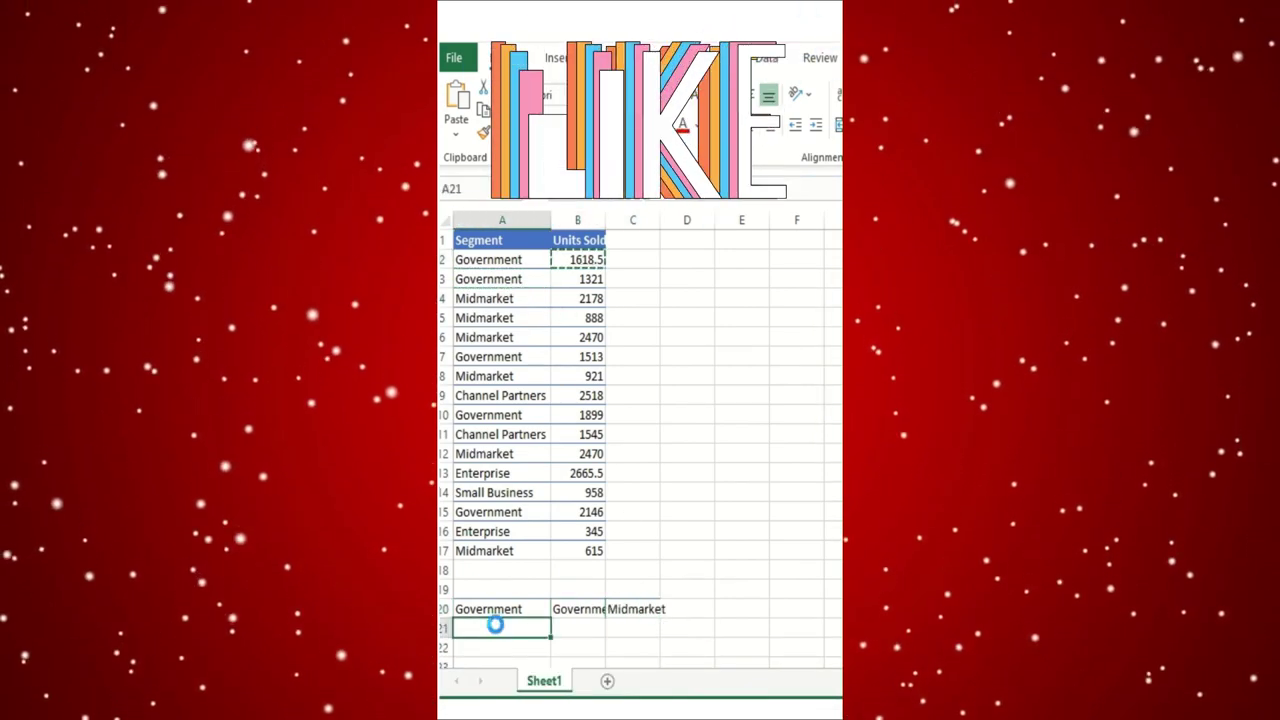
key(ctrl+v)
click(578, 279)
key(ctrl+c)
click(590, 625)
key(ctrl+v)
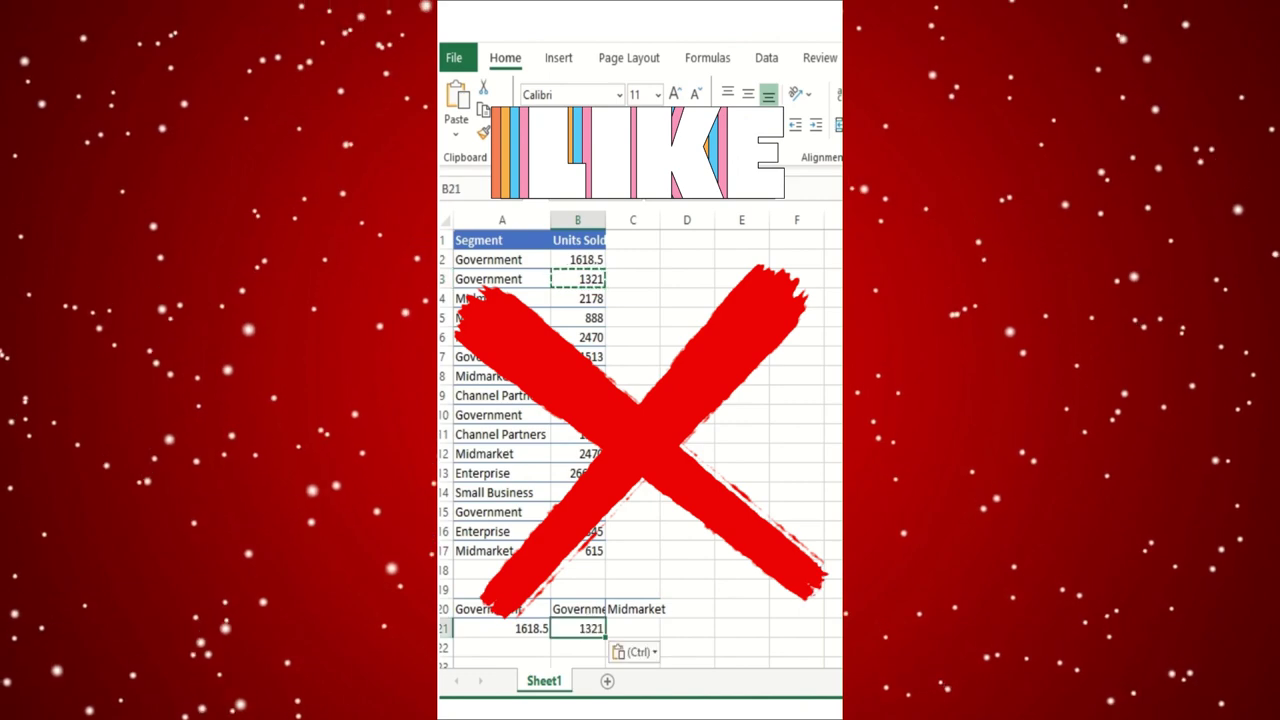
click(578, 298)
key(ctrl+c)
click(632, 628)
key(ctrl+v)
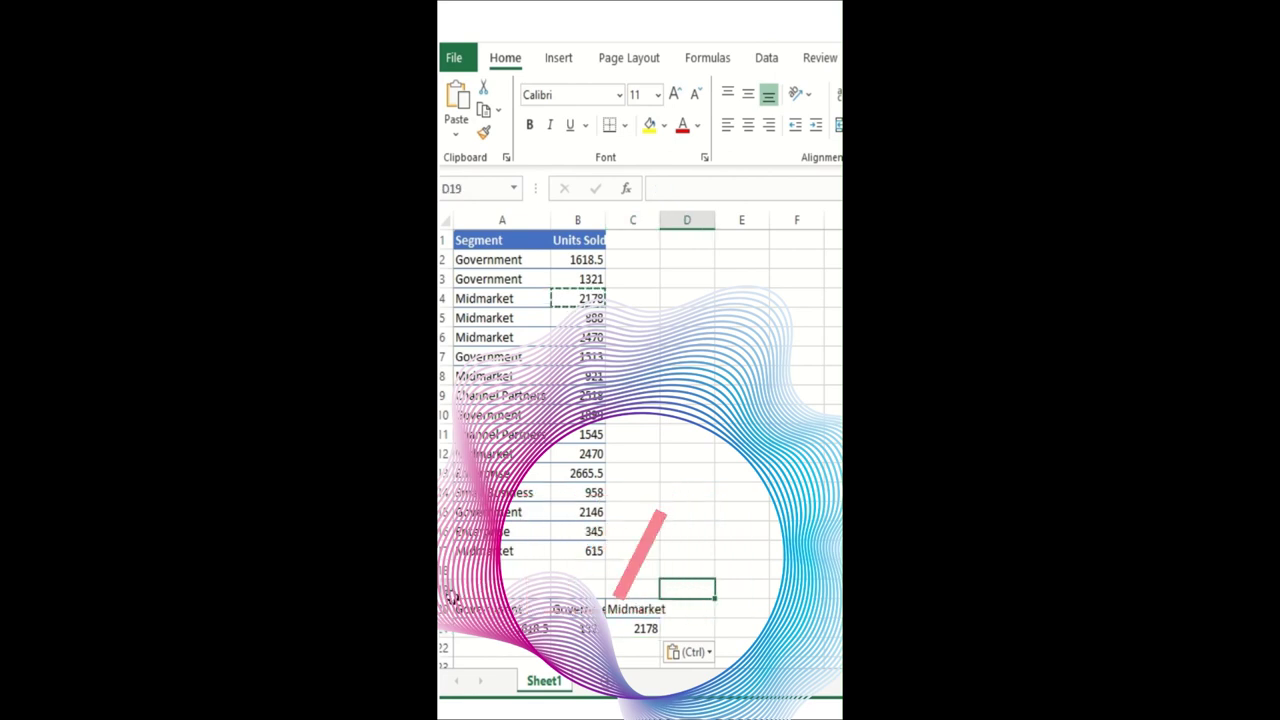
Step: Clear the partial copy from rows 19 to 22
drag(452, 597, 466, 650)
key(Delete)
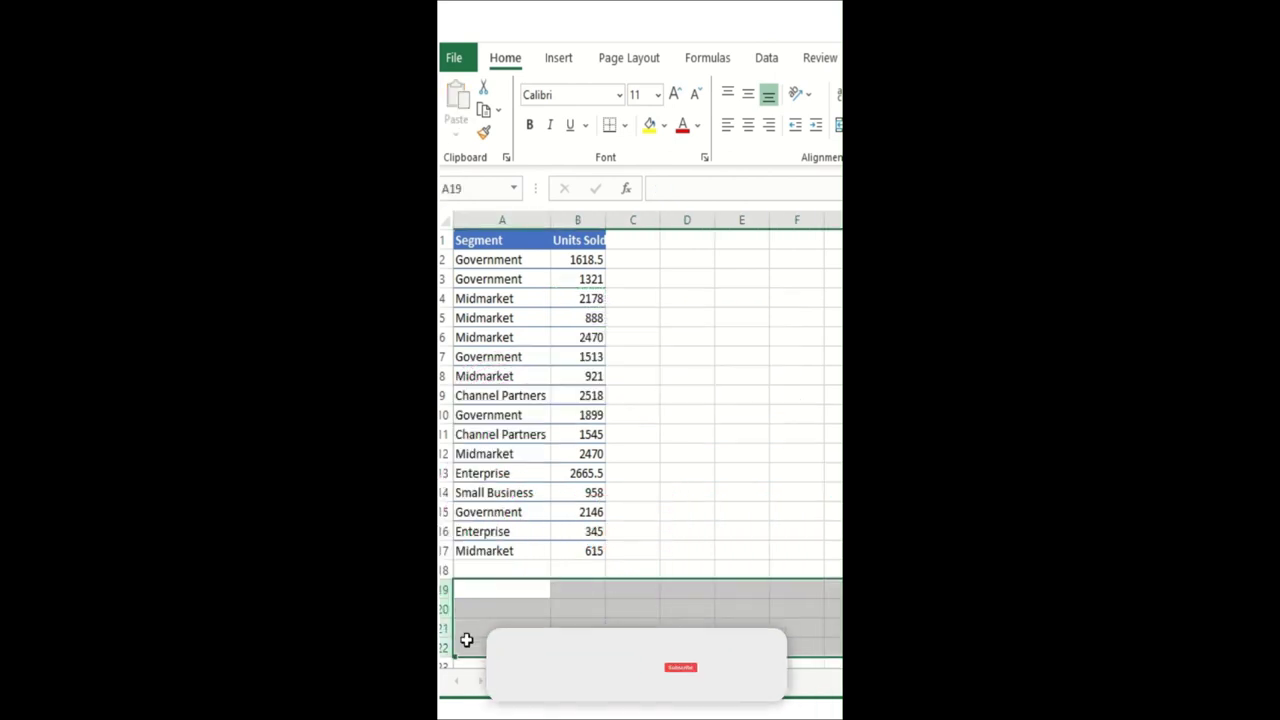
click(691, 469)
Step: Paste the Segment and Units Sold table A1:B17 transposed starting at A20
drag(497, 236, 590, 551)
key(ctrl+c)
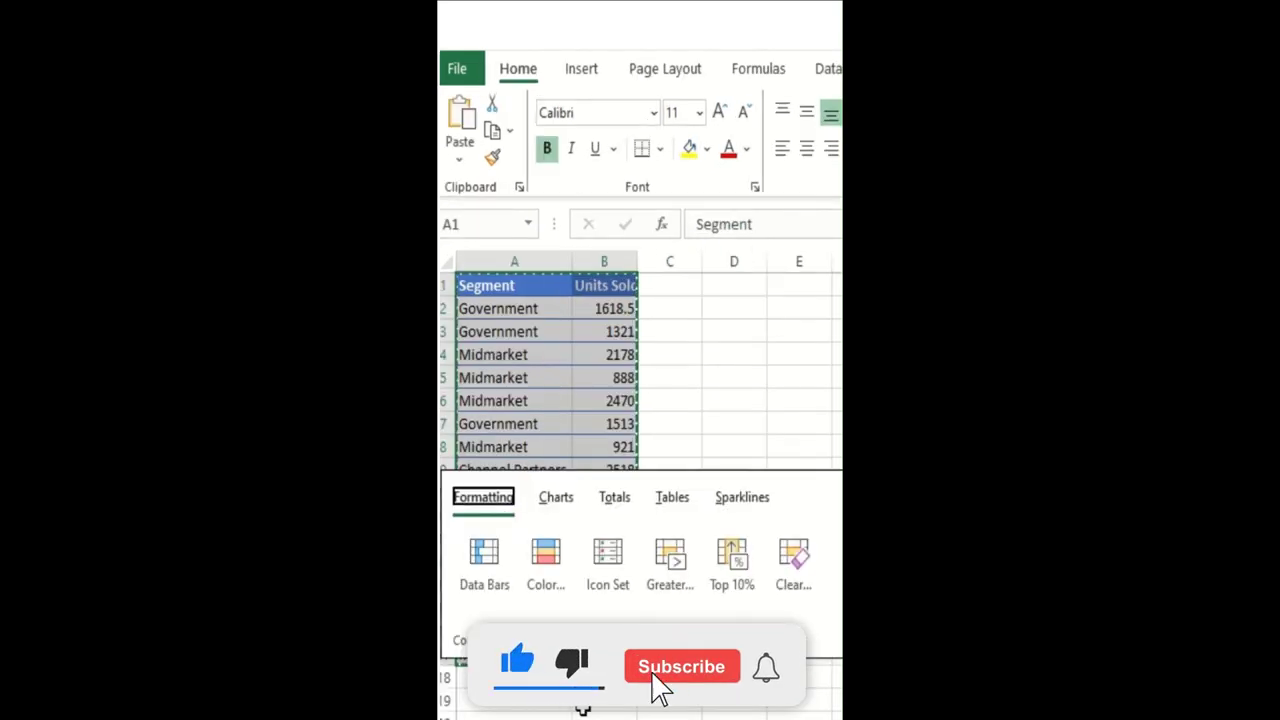
click(502, 609)
click(459, 160)
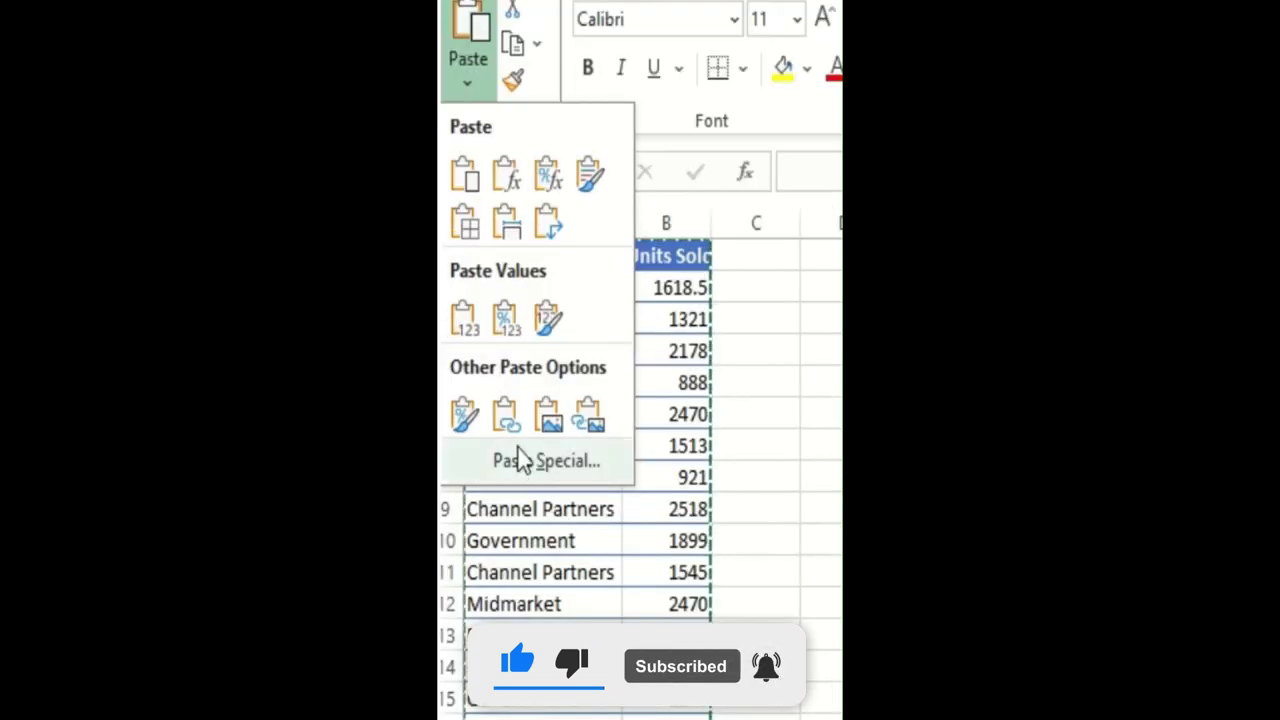
click(548, 222)
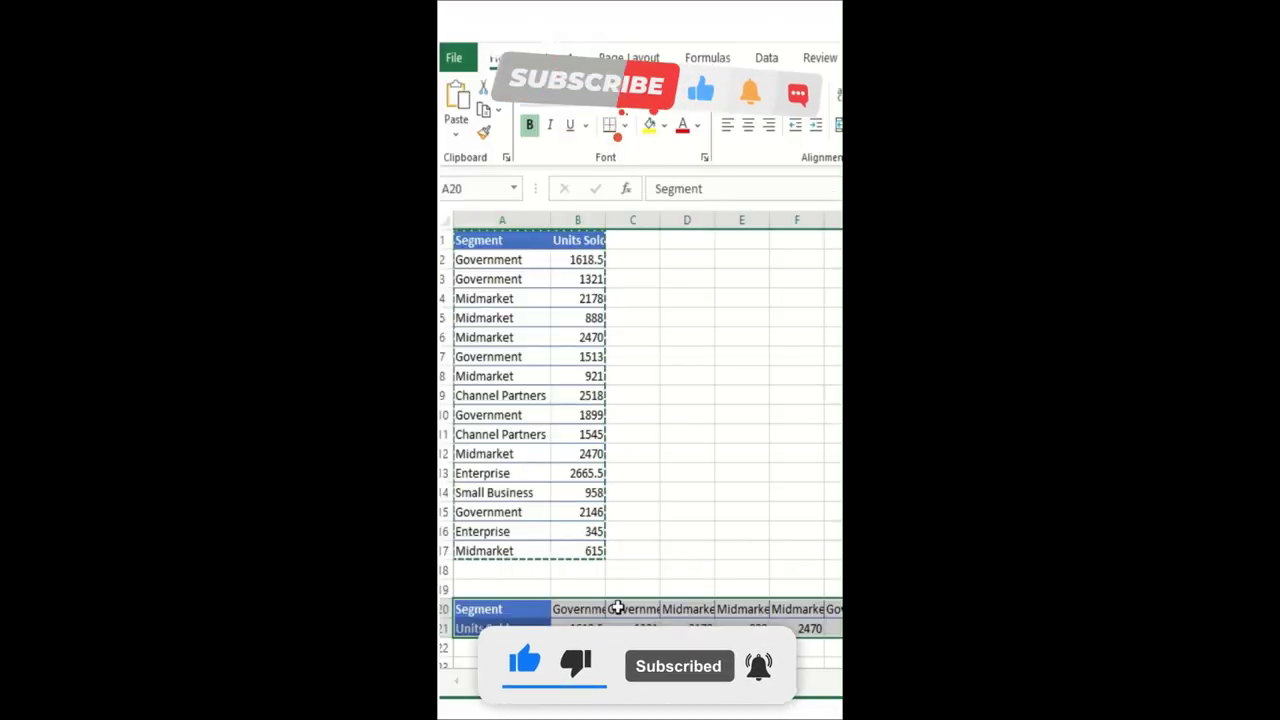
drag(444, 609, 444, 645)
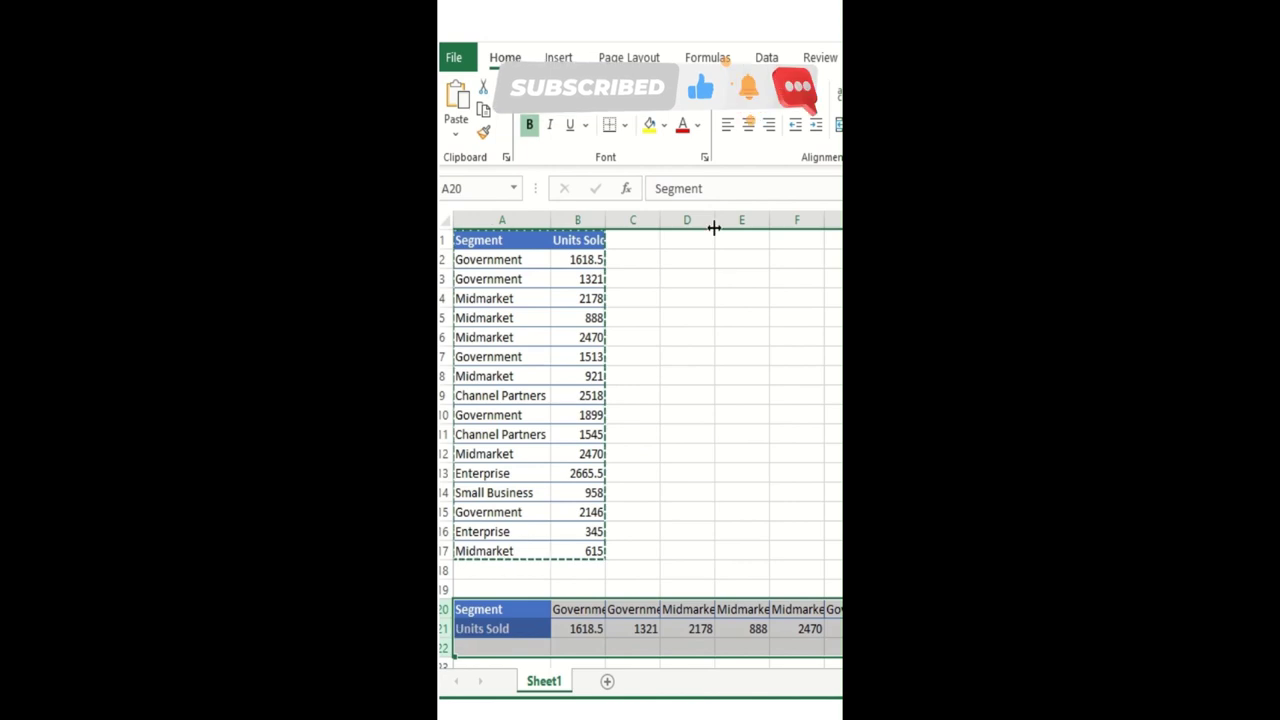
click(748, 472)
click(668, 297)
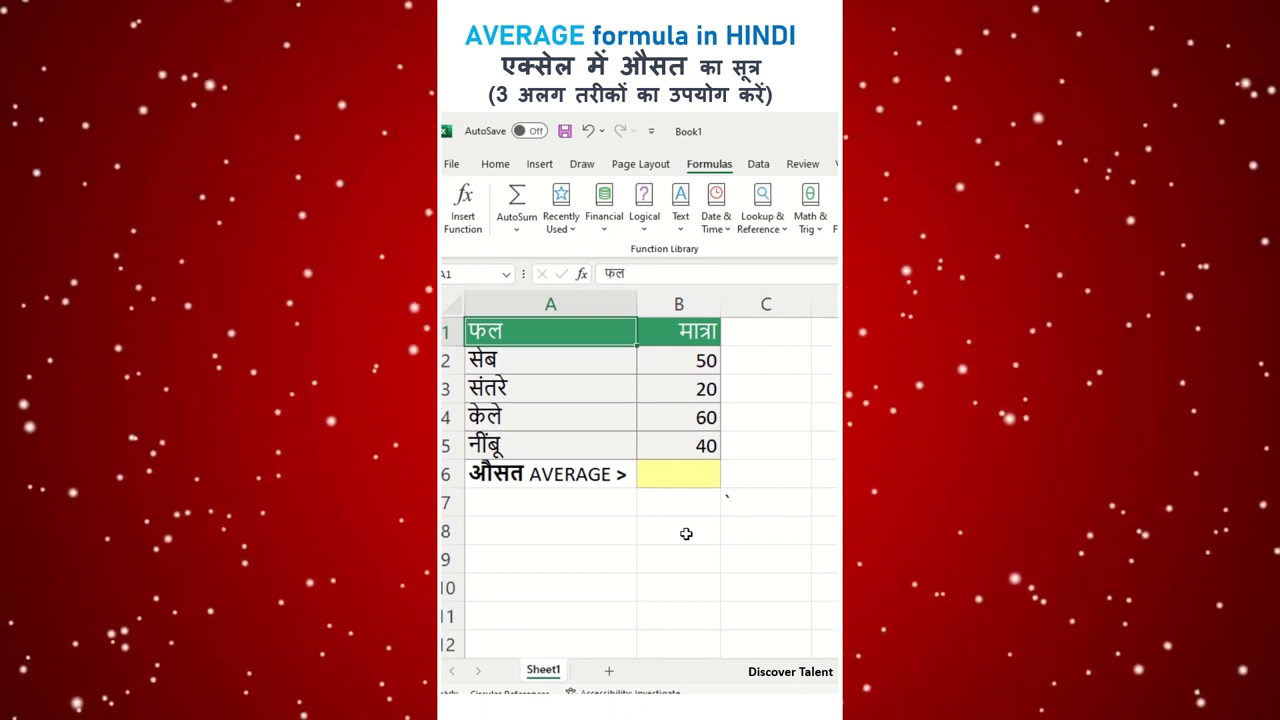
Step: Insert an AutoSum Average of B2:B5 into B6
click(706, 476)
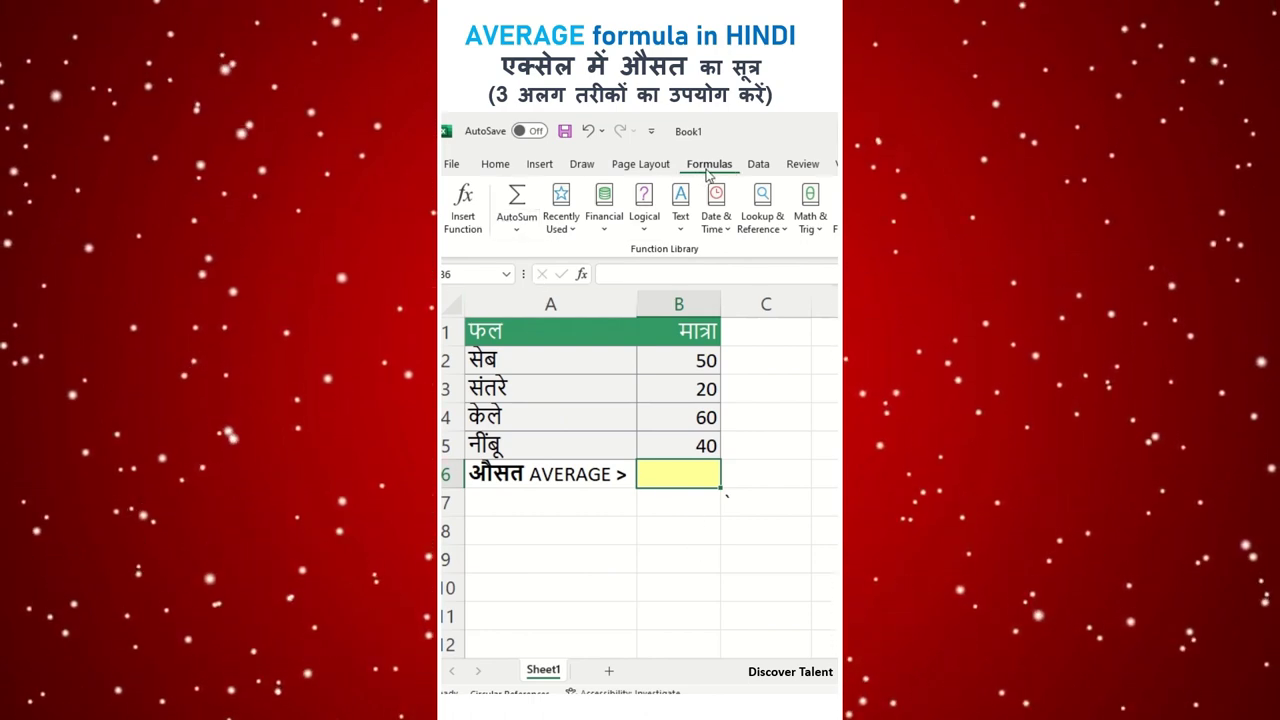
click(531, 229)
click(600, 280)
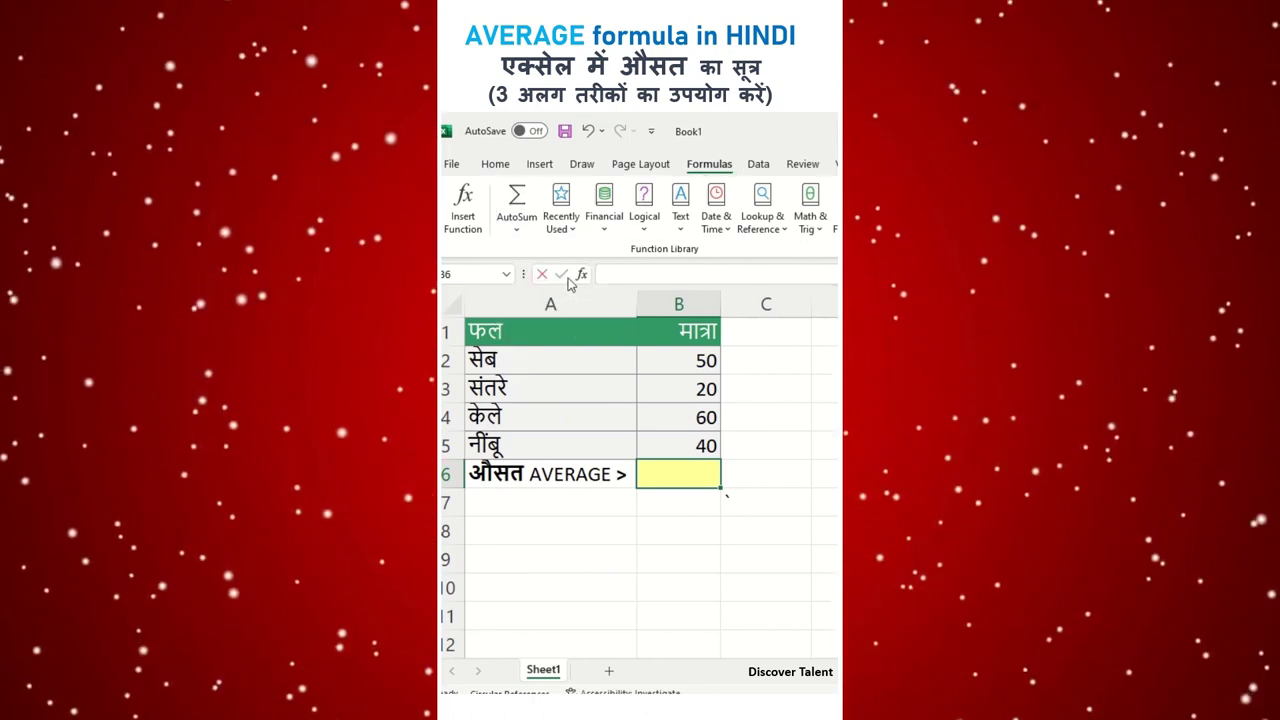
key(Return)
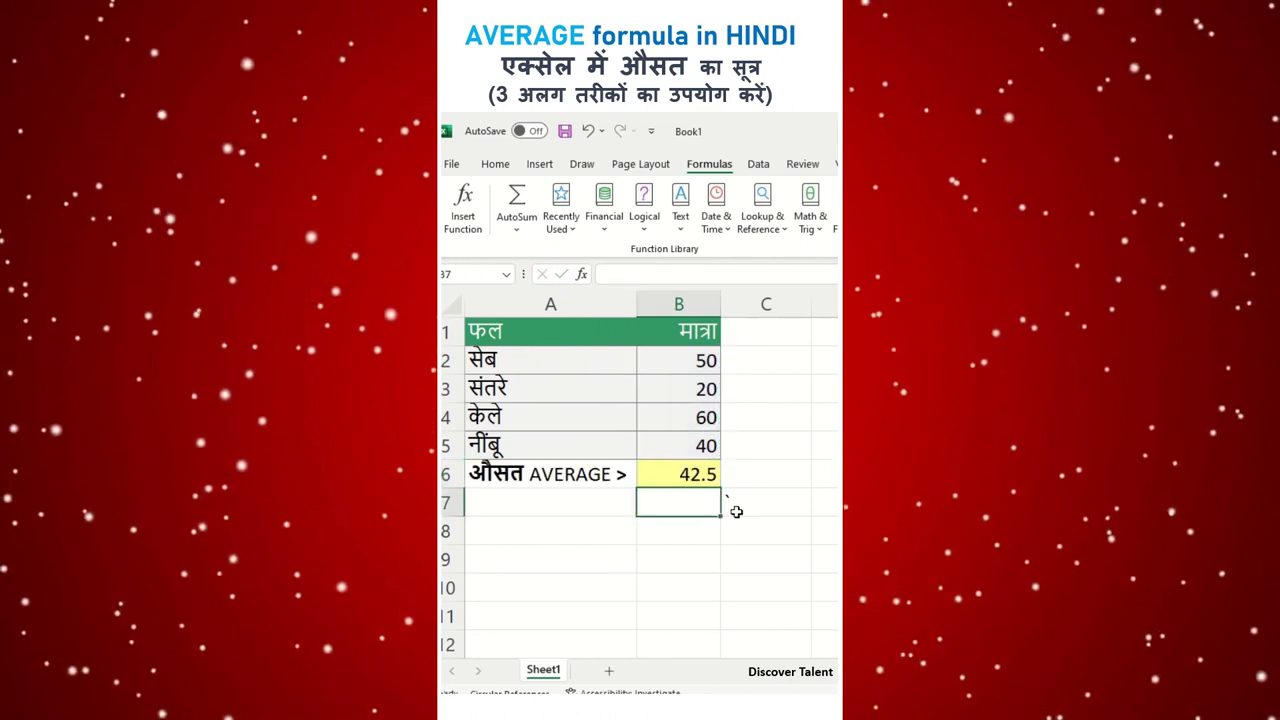
Step: Retype =AVERAGE(B2:B5) in B6 by hand to get 42.5
click(679, 476)
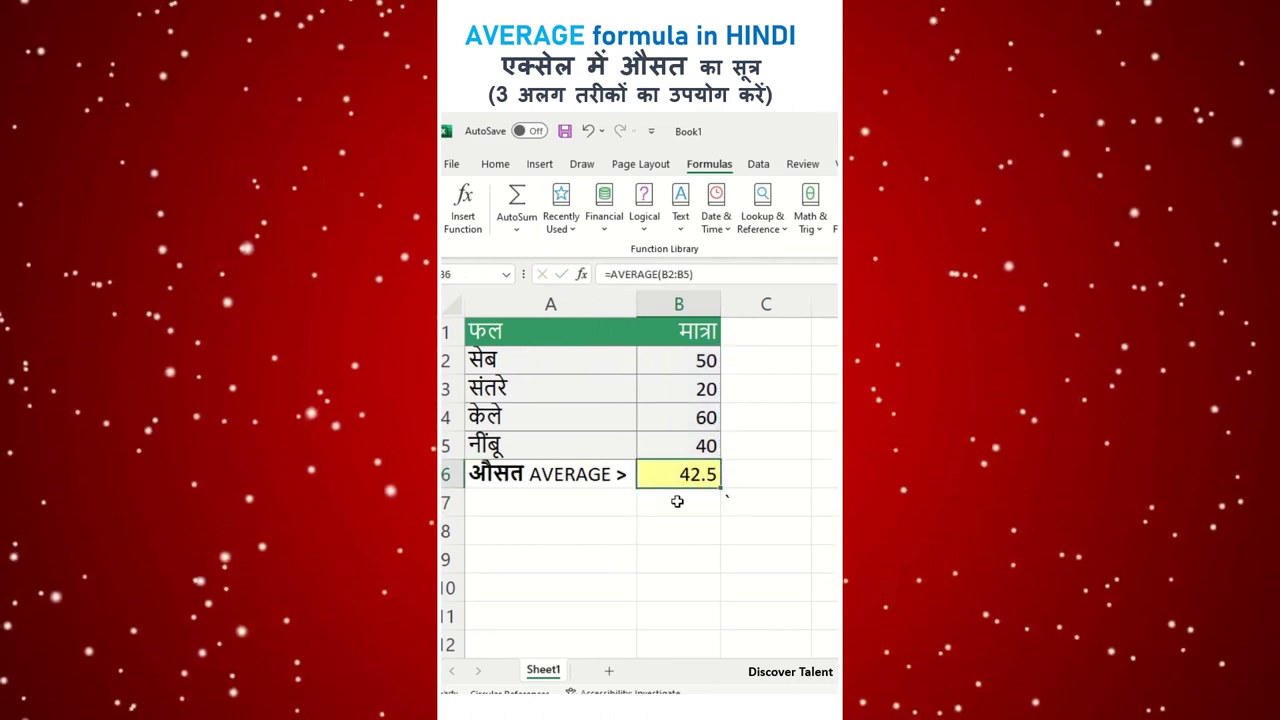
text(=averag)
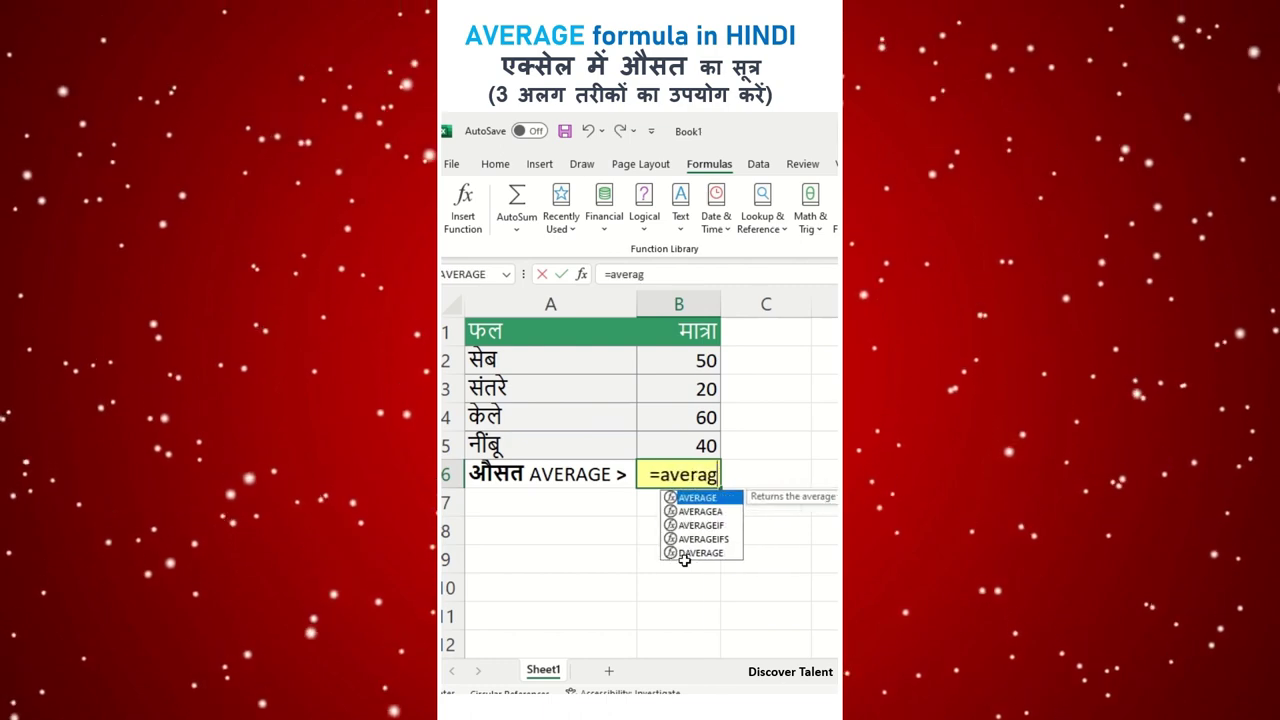
key(Tab)
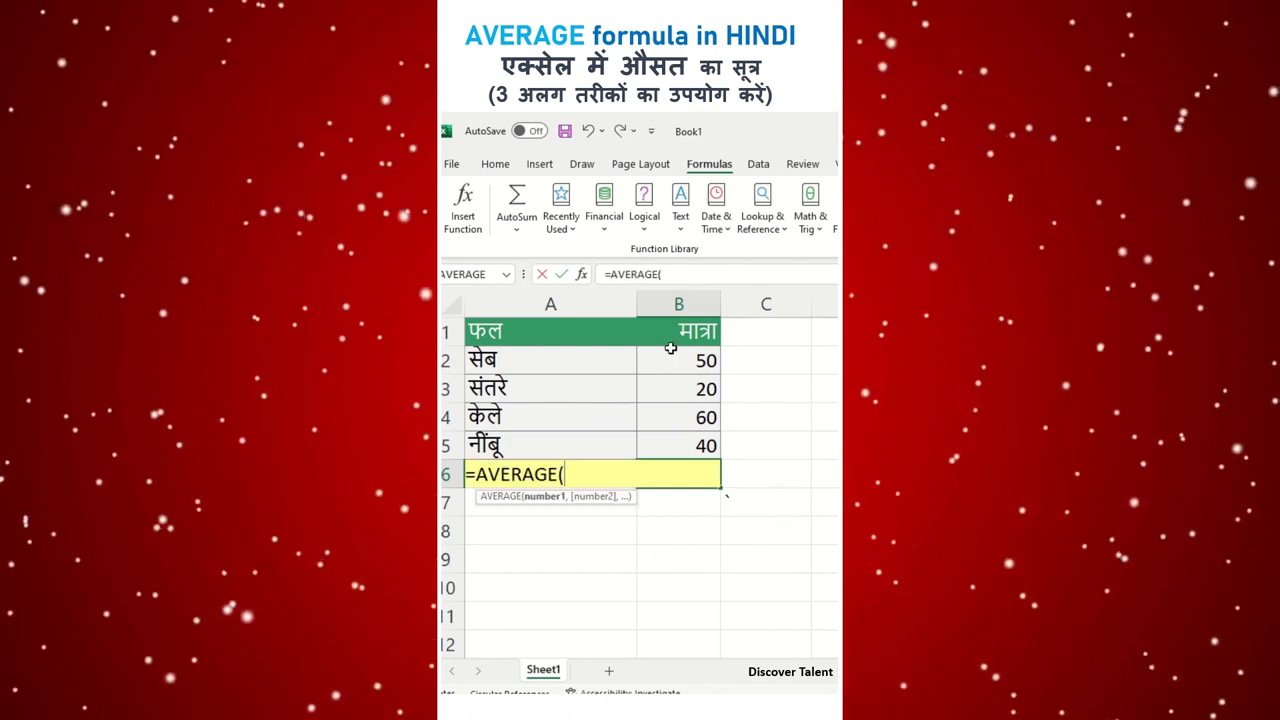
drag(670, 348, 682, 444)
text())
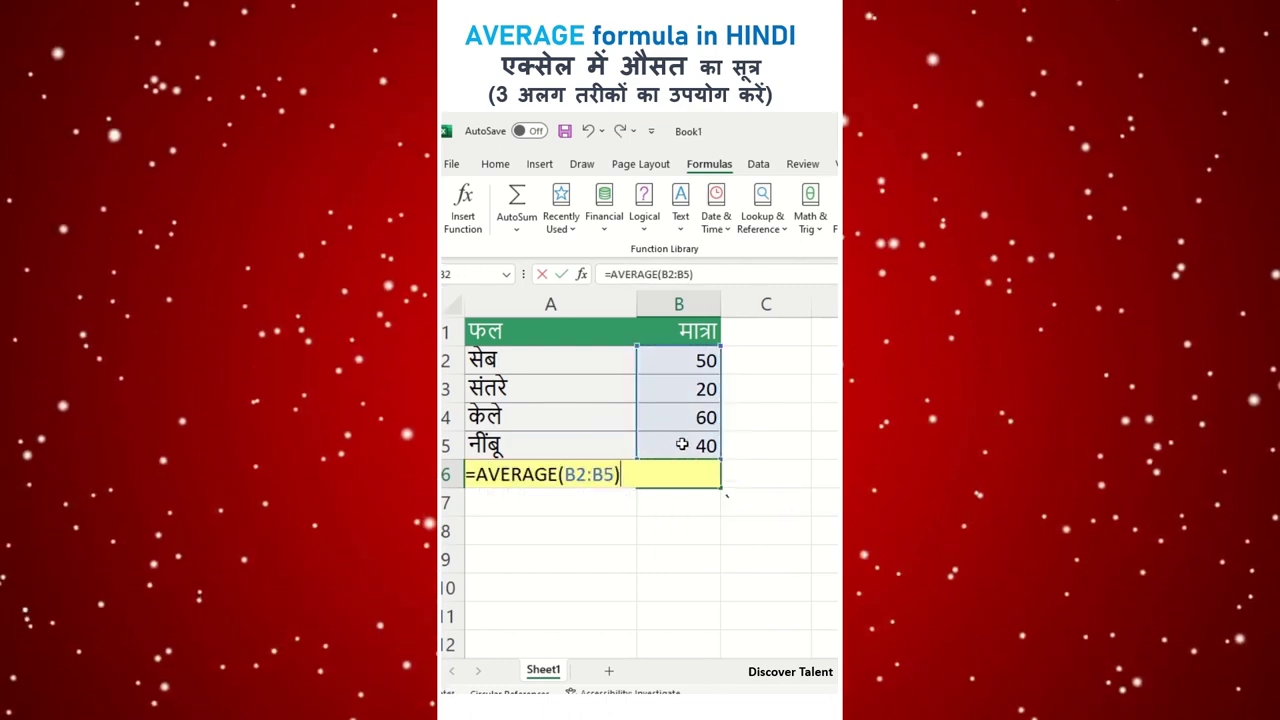
key(Return)
click(701, 465)
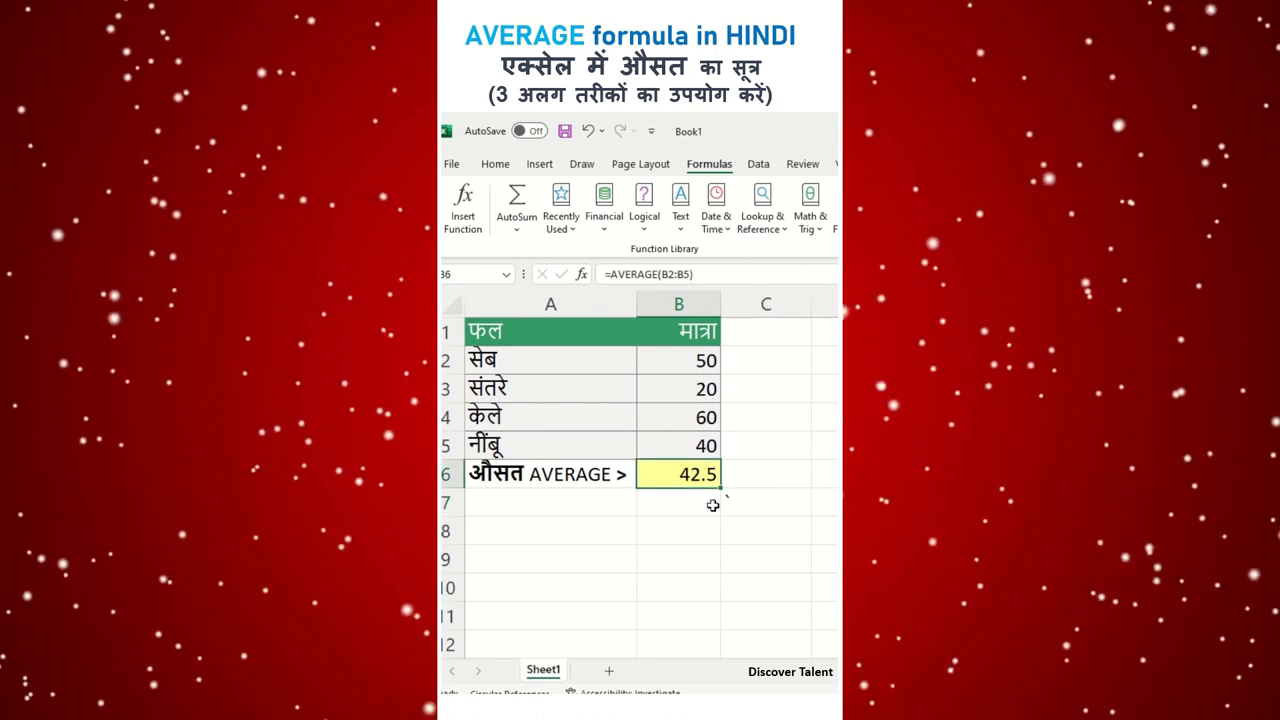
Step: Build AVERAGE in B6 through the Insert Function dialog with Number1 set to B2:B5
click(582, 274)
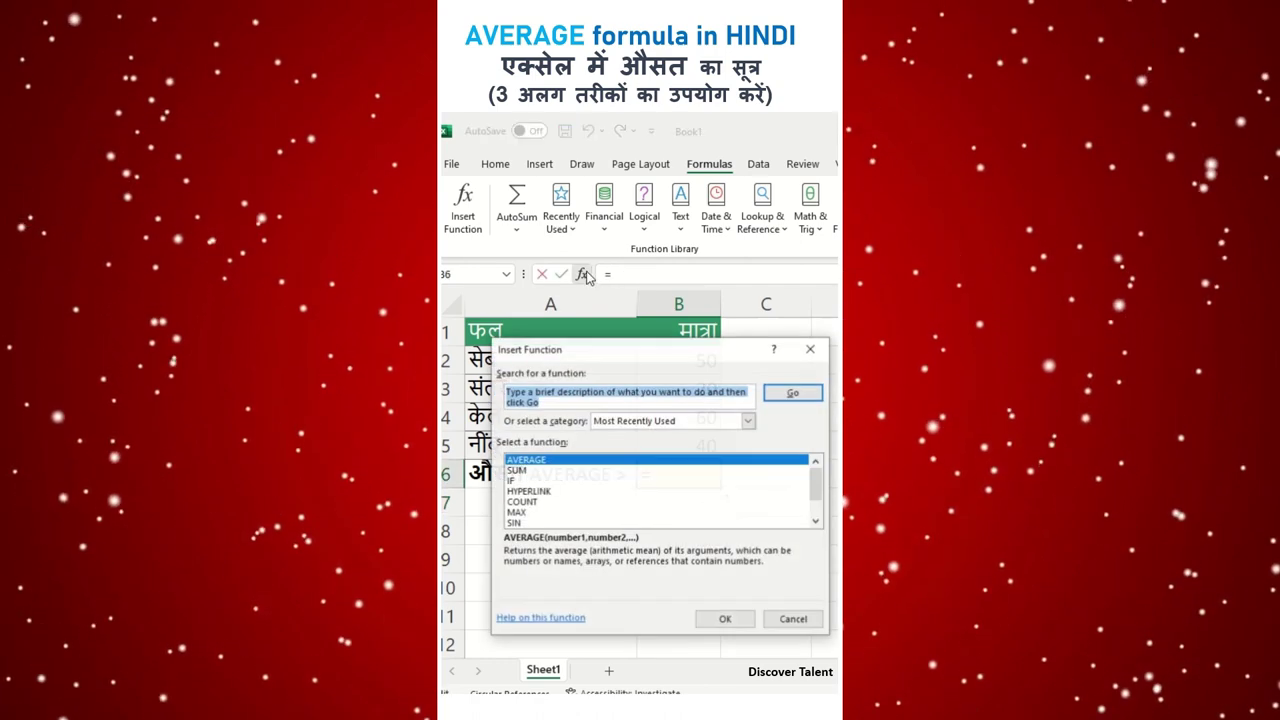
double_click(543, 460)
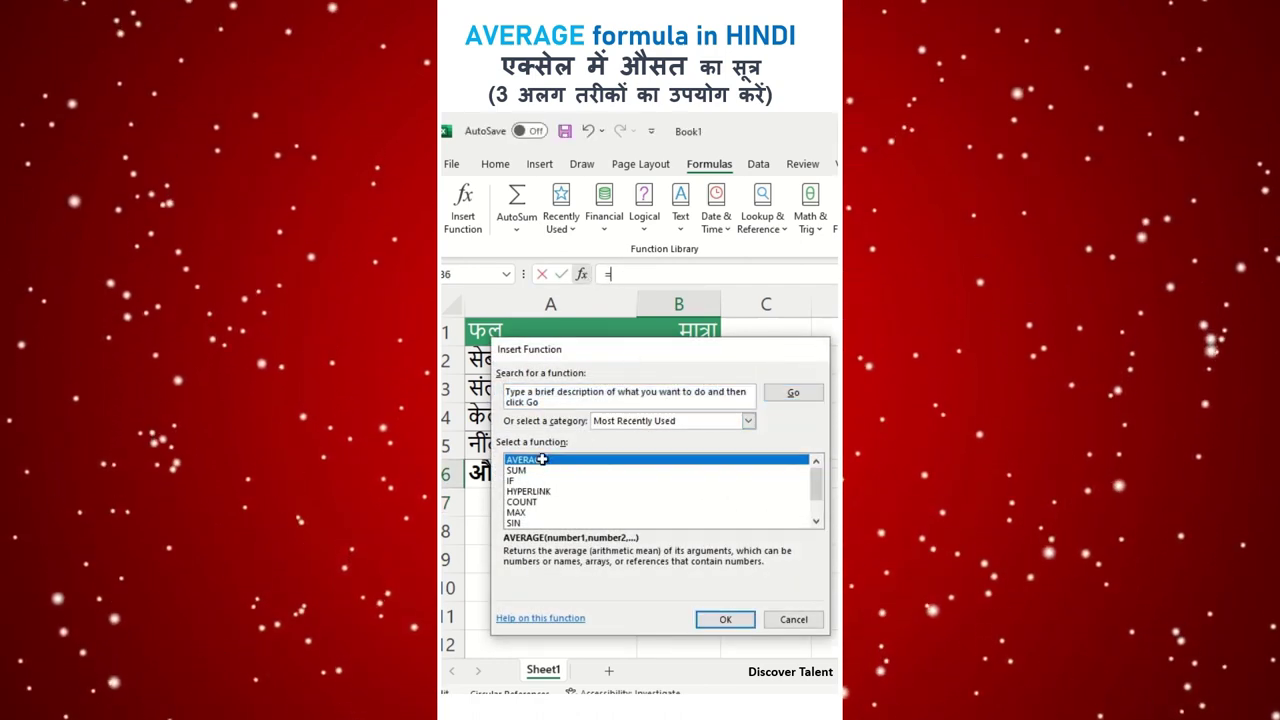
key(Return)
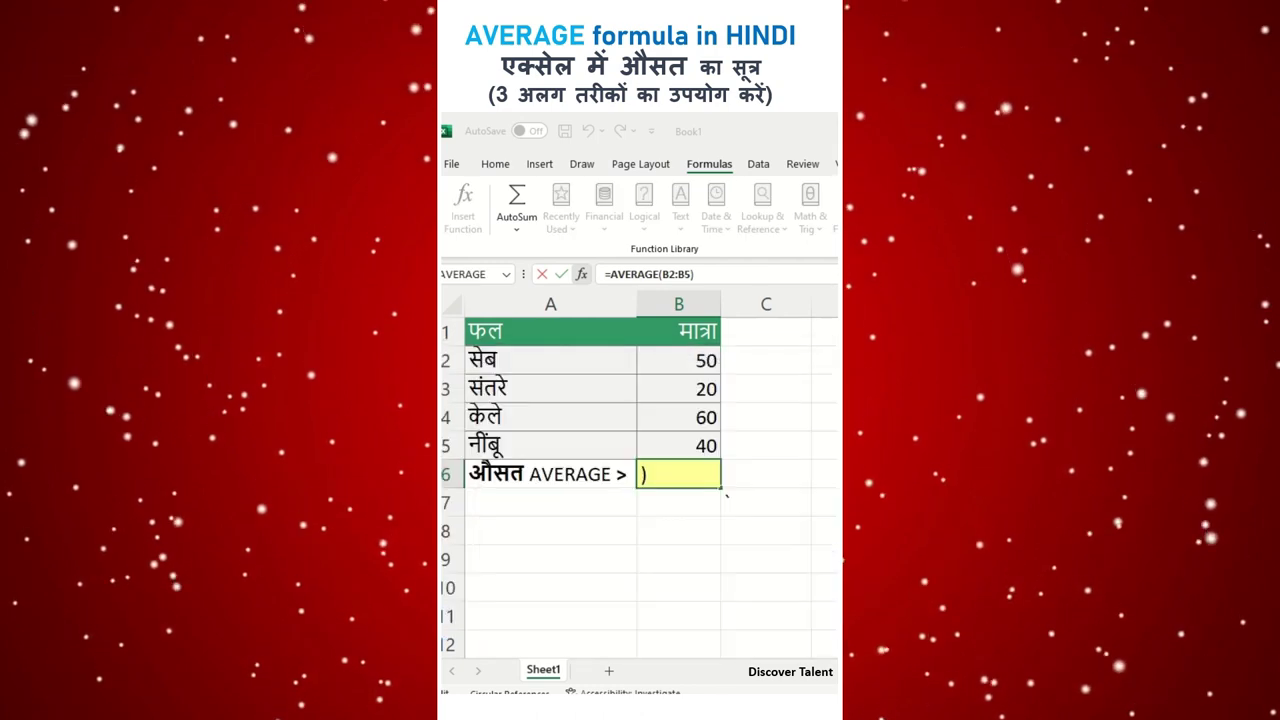
drag(706, 366, 706, 441)
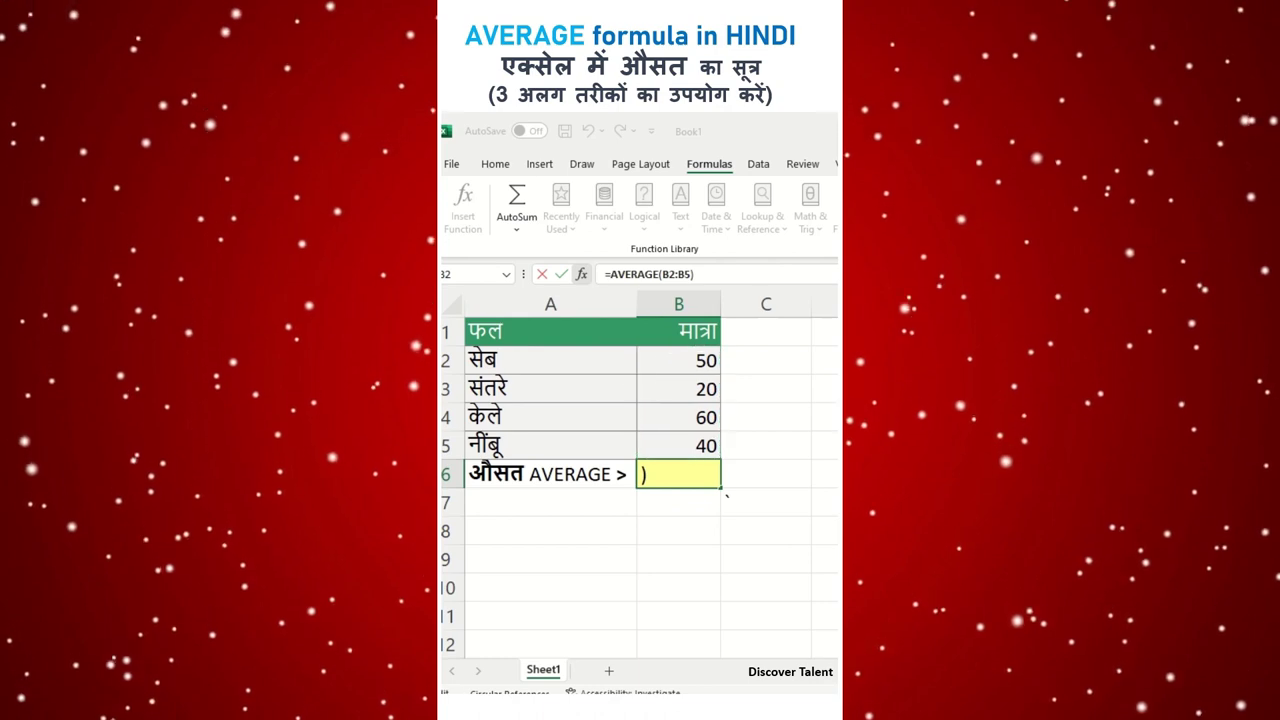
key(ctrl+Return)
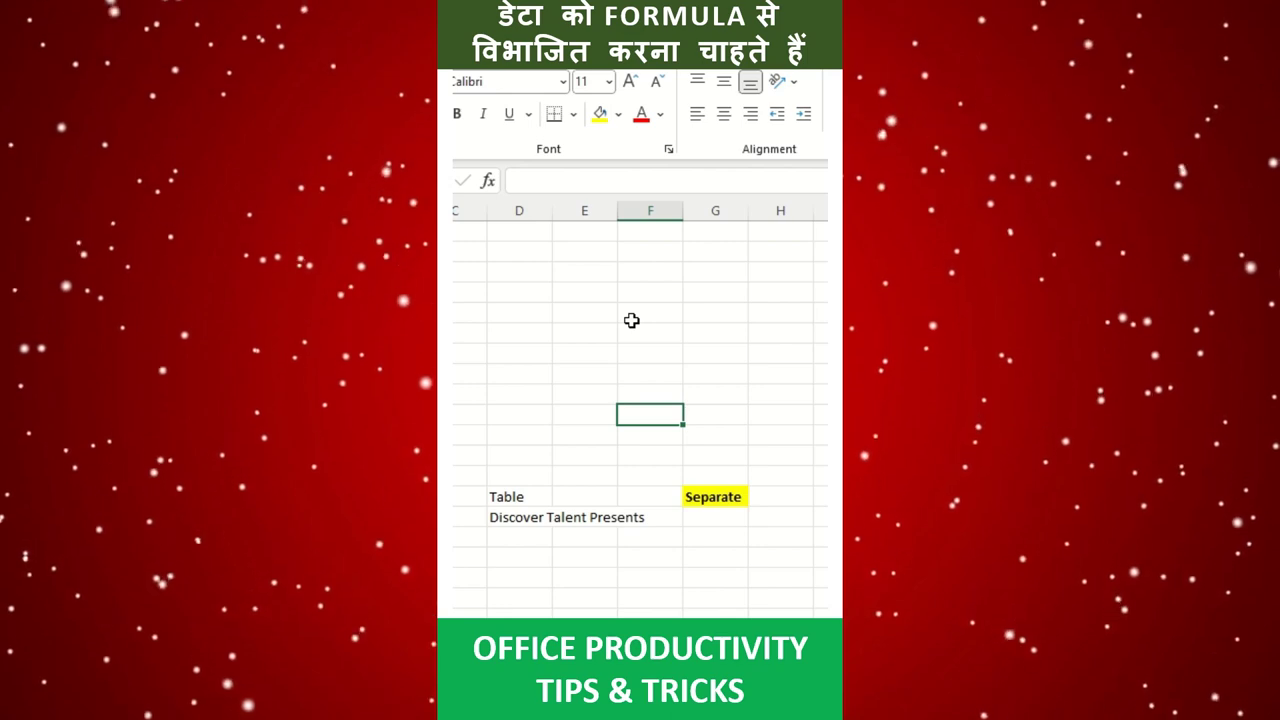
Step: Copy 'Discover Talent Presents' down into three more rows of column D
click(517, 209)
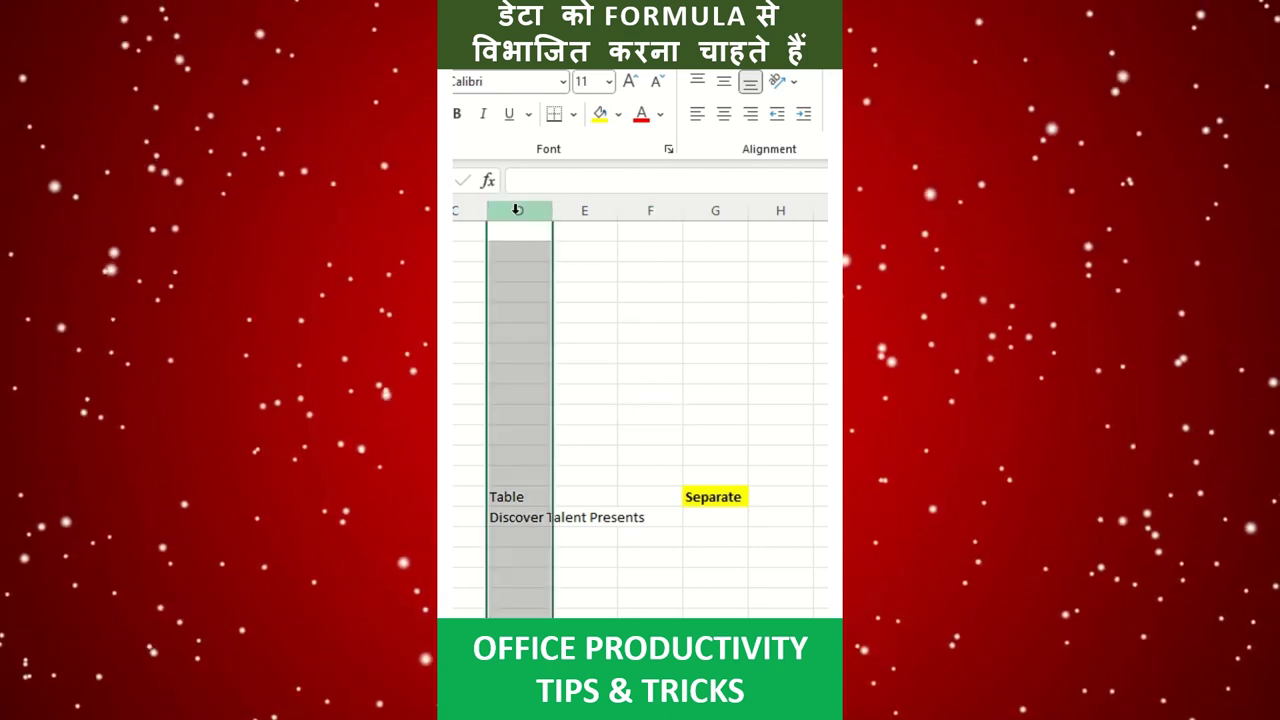
click(520, 517)
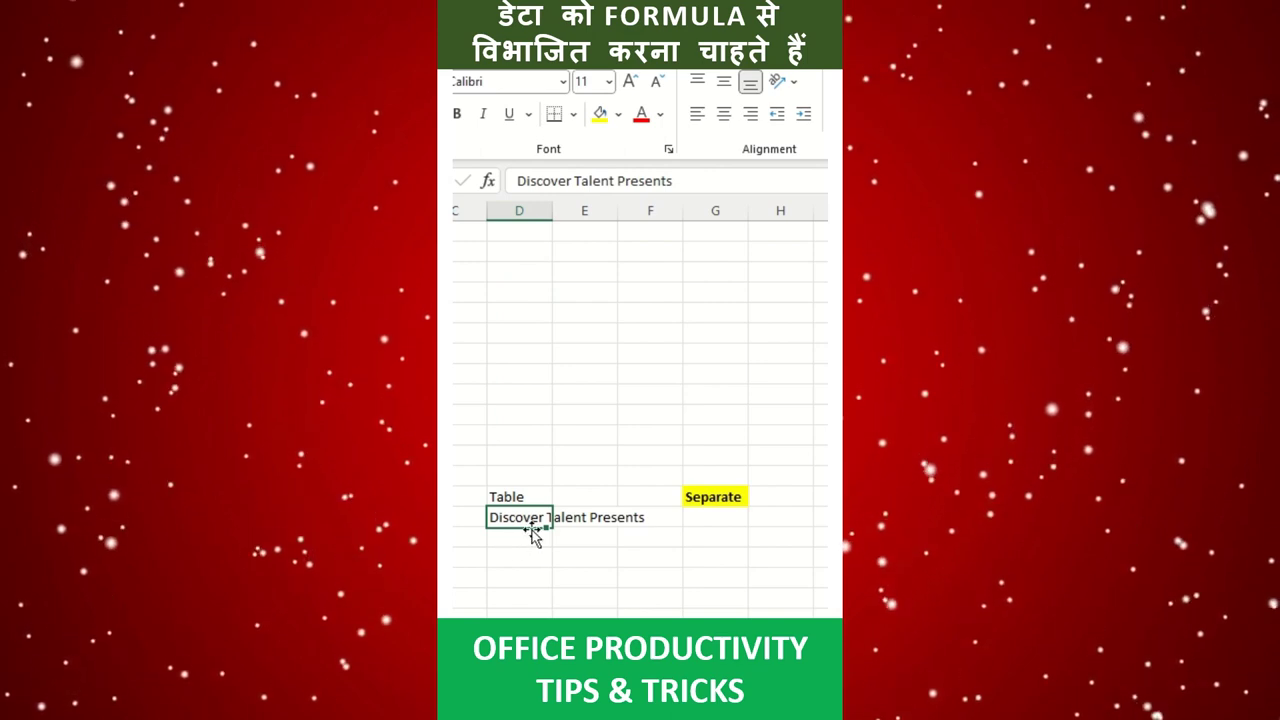
drag(552, 530, 552, 588)
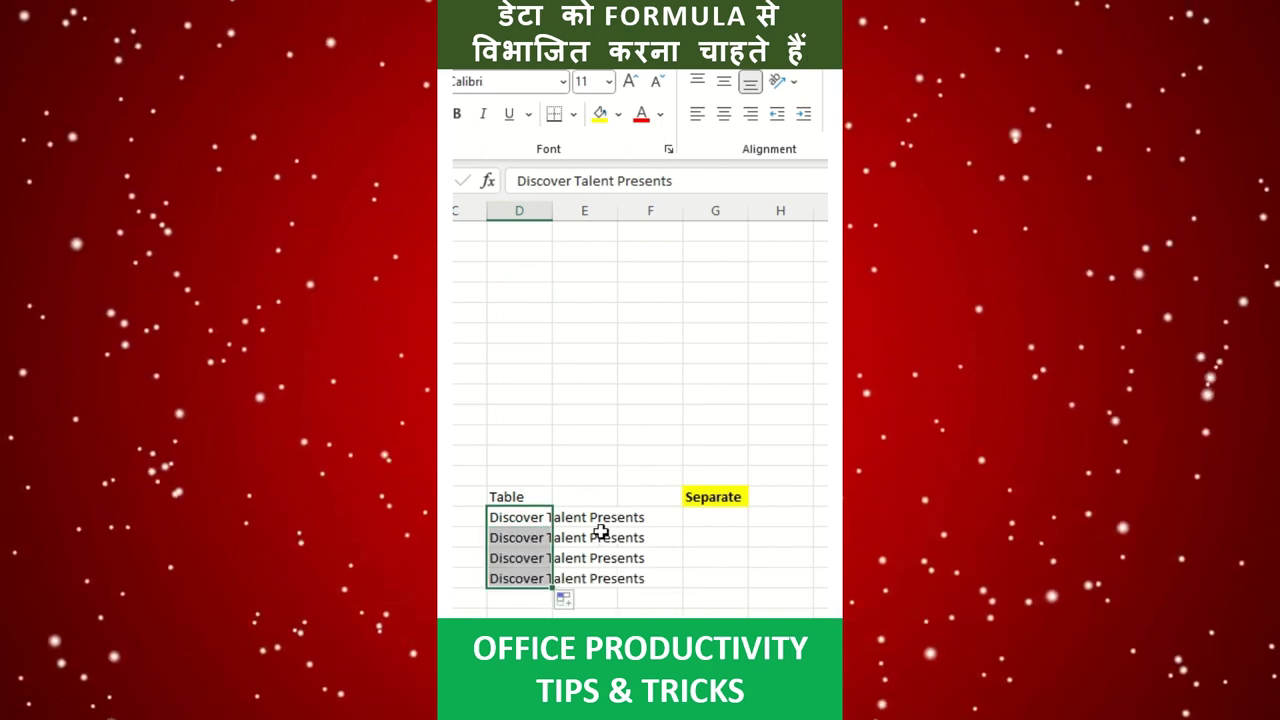
click(562, 537)
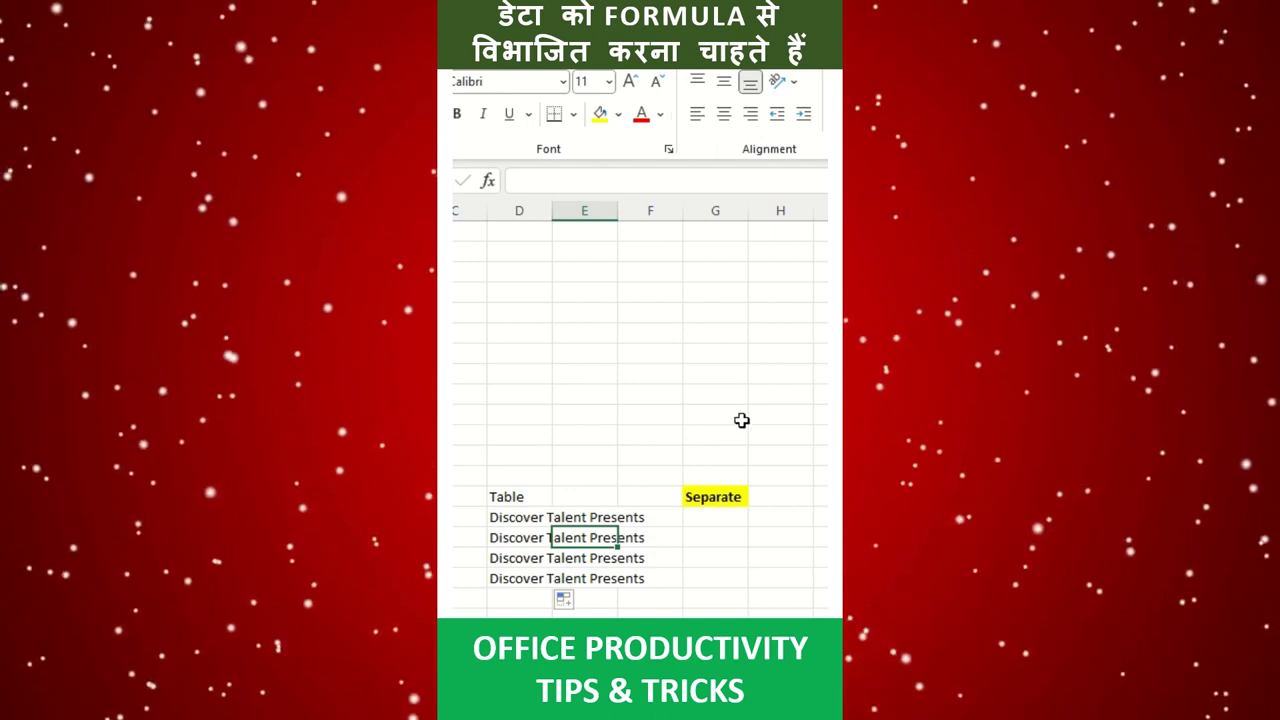
Step: Enter =LEFT(D56,FIND(" ",D56)-1) in G56 to extract the first word Discover
click(733, 518)
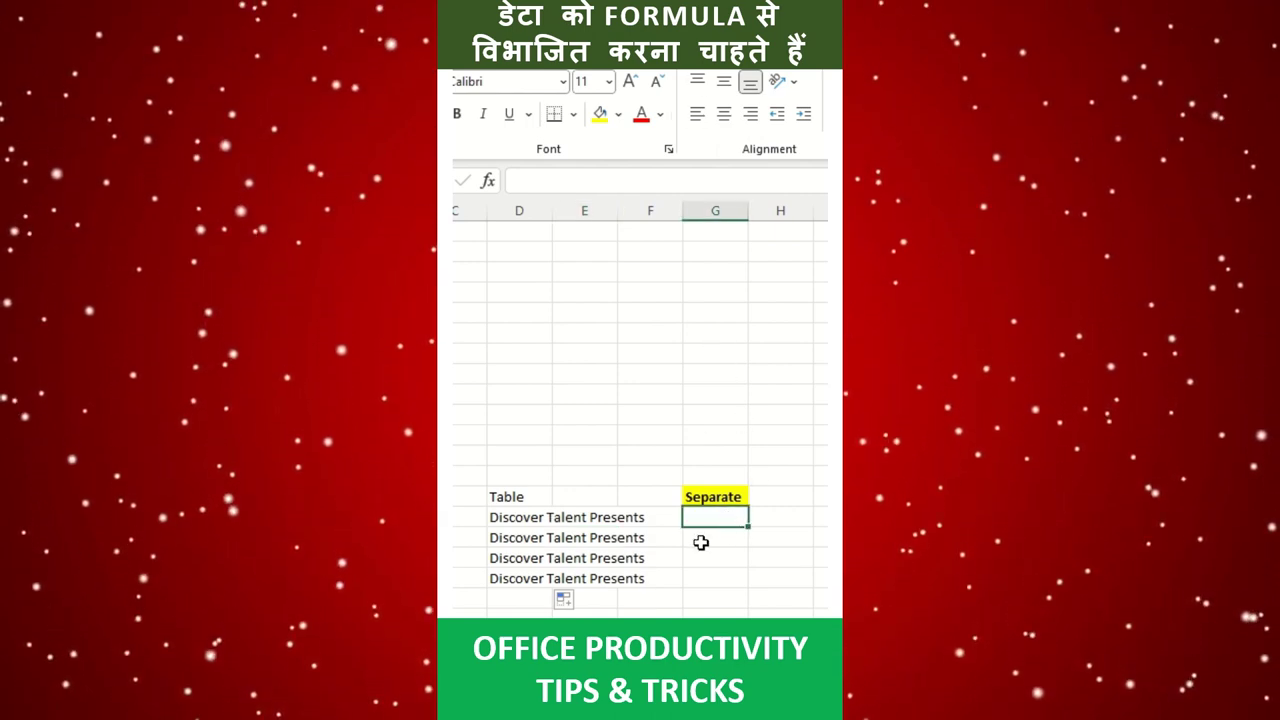
text(=left)
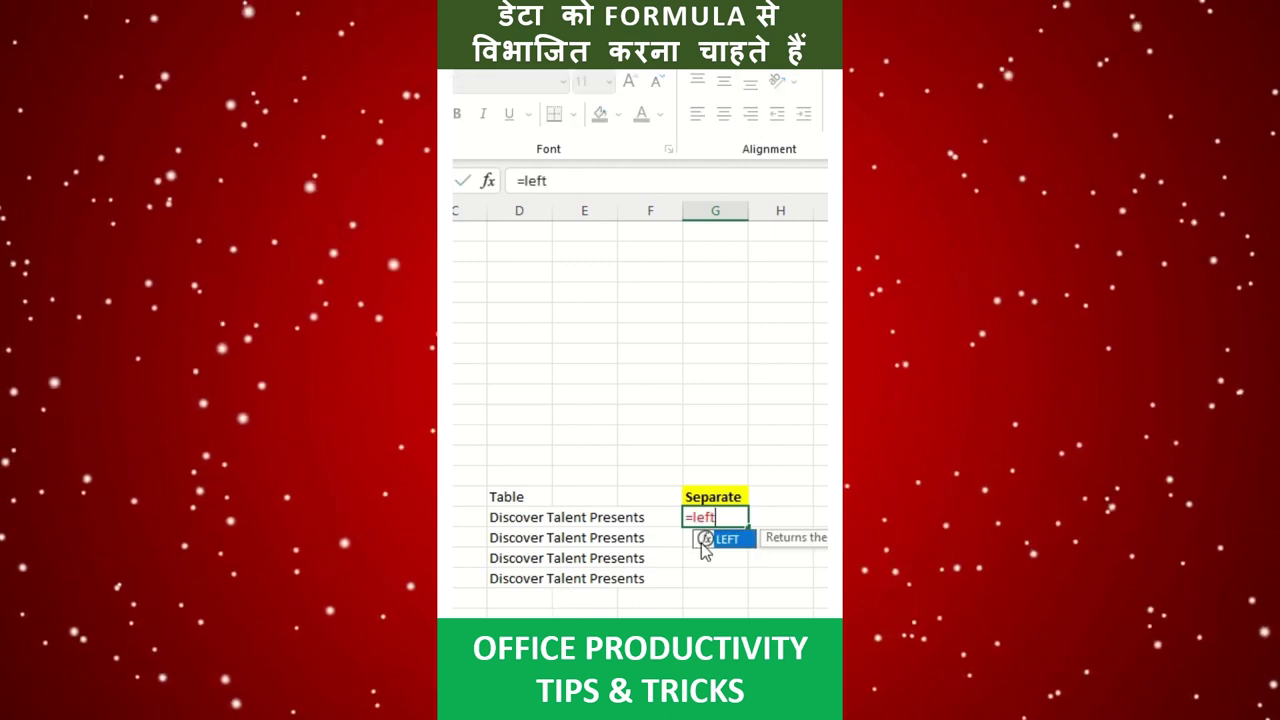
key(Tab)
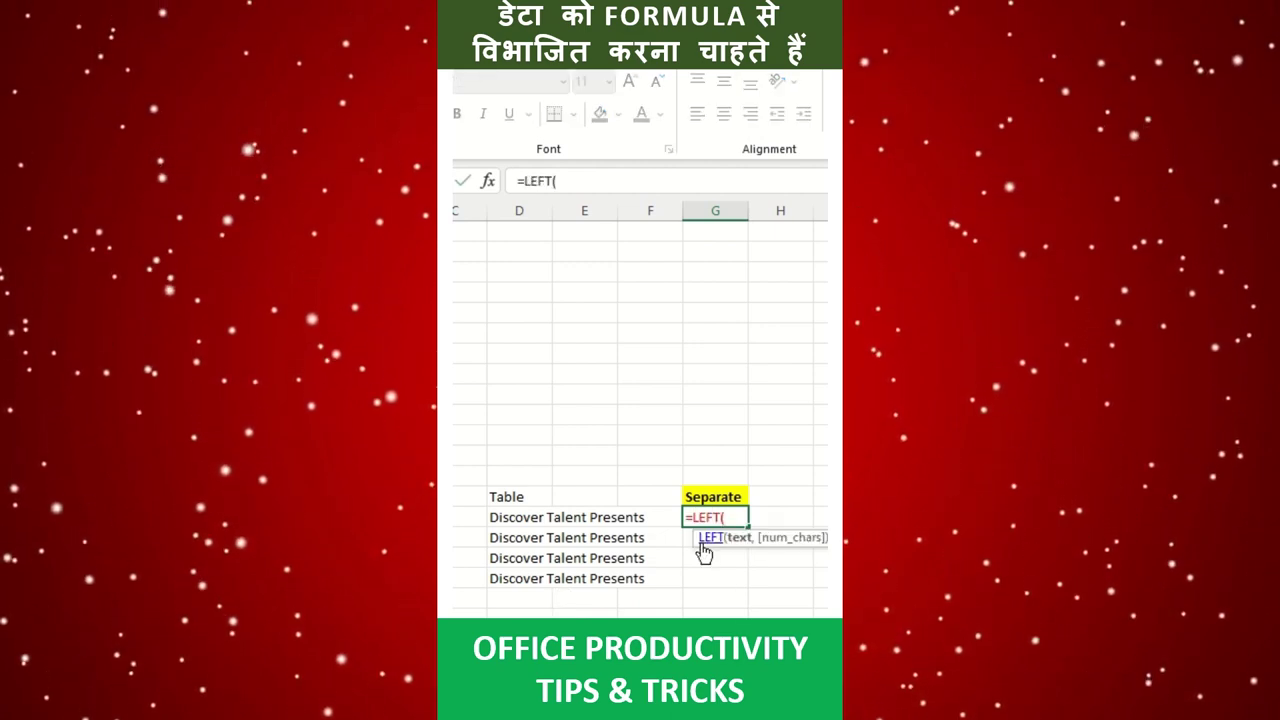
click(478, 516)
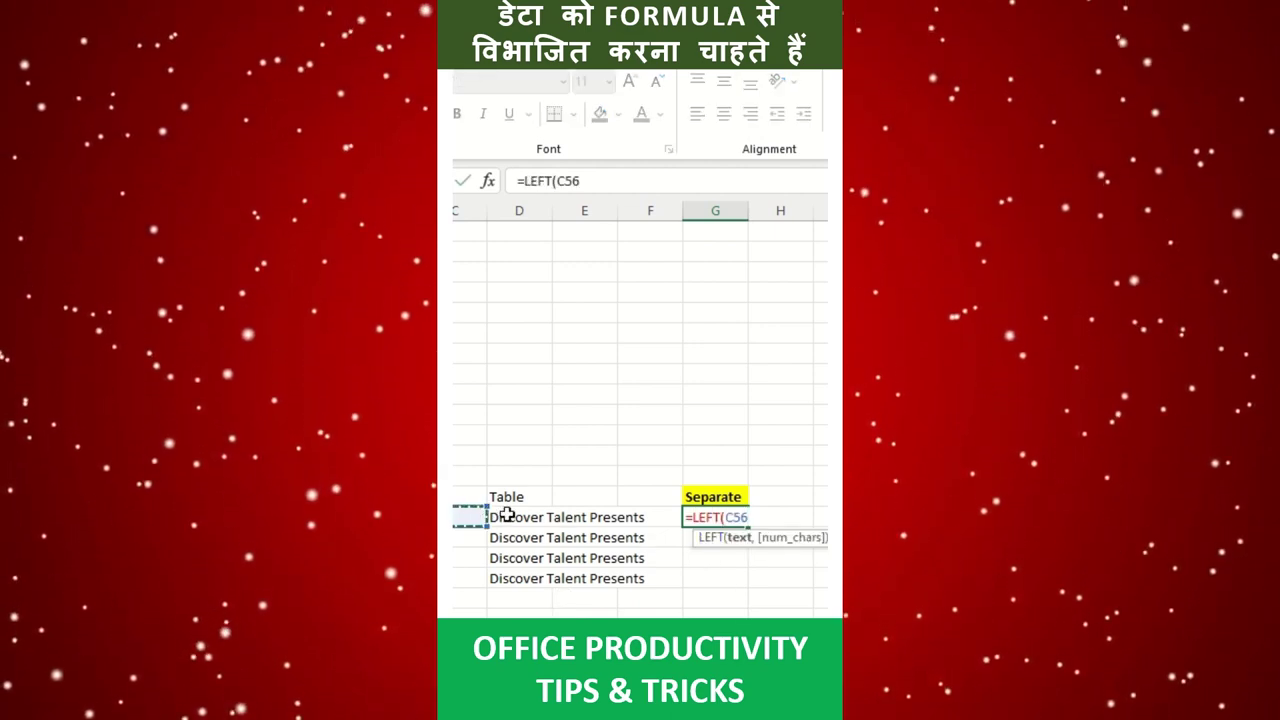
click(507, 516)
text(,fi)
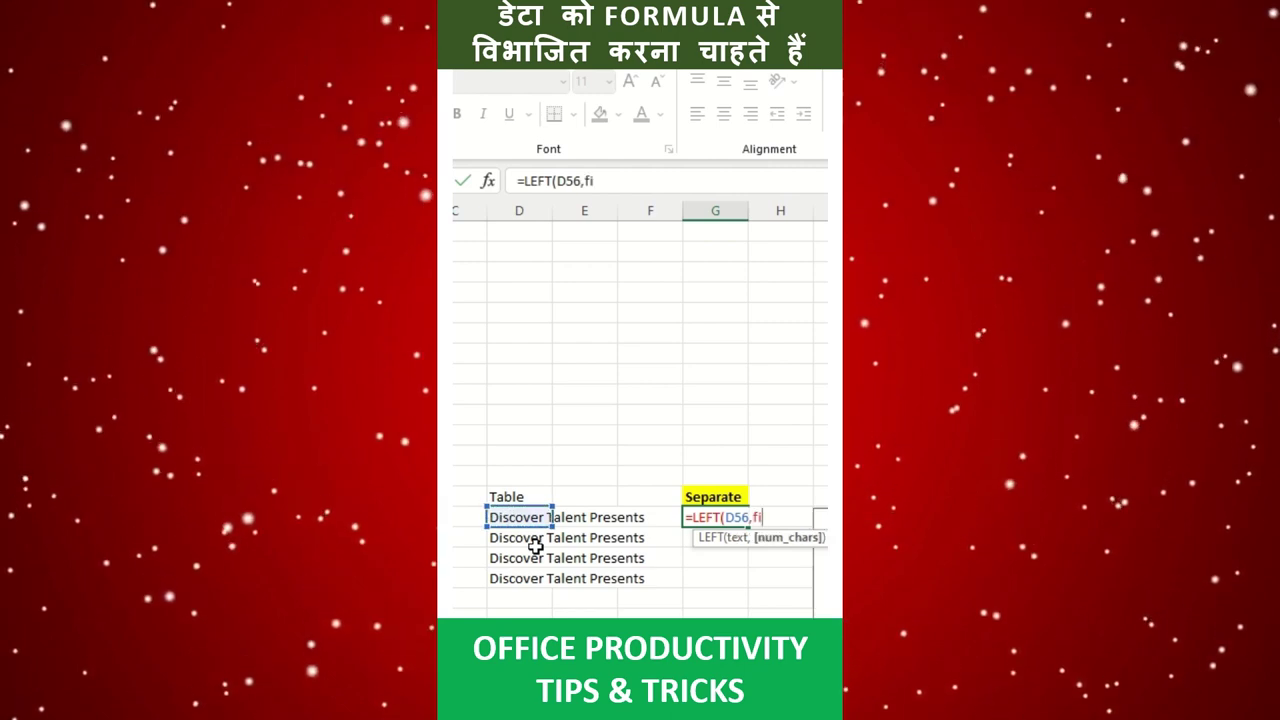
text(nd()
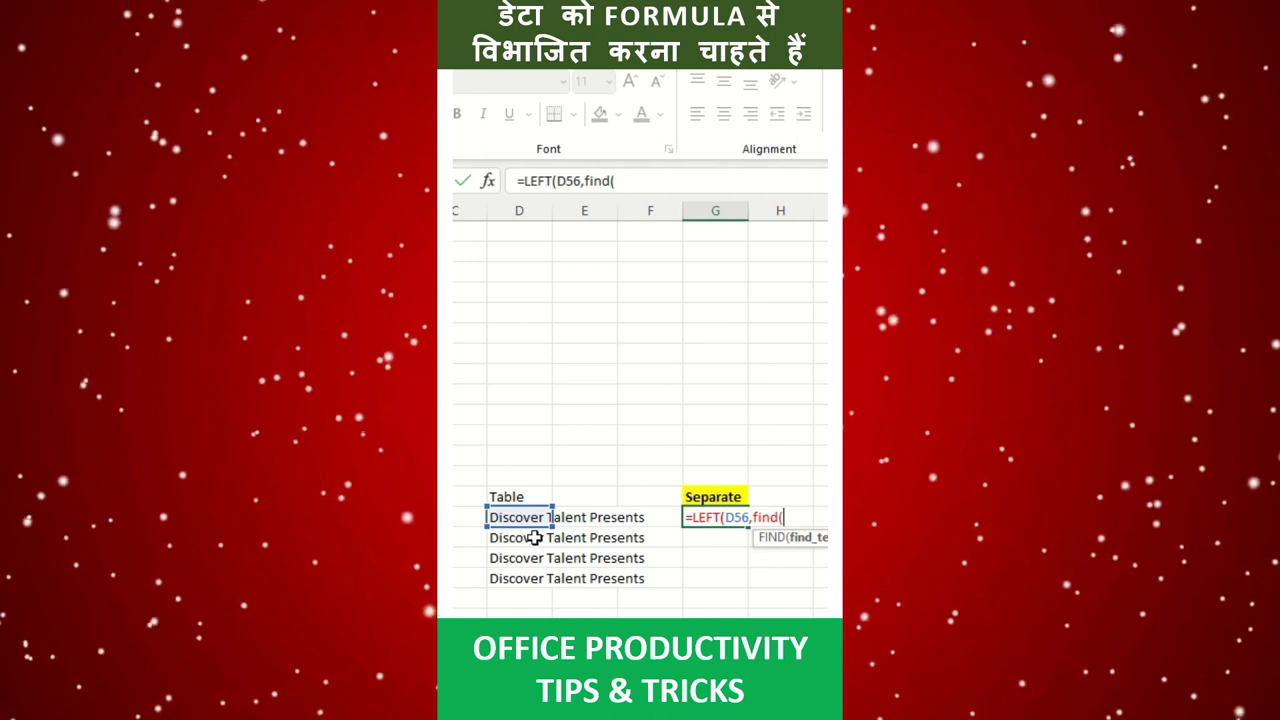
text(" " )
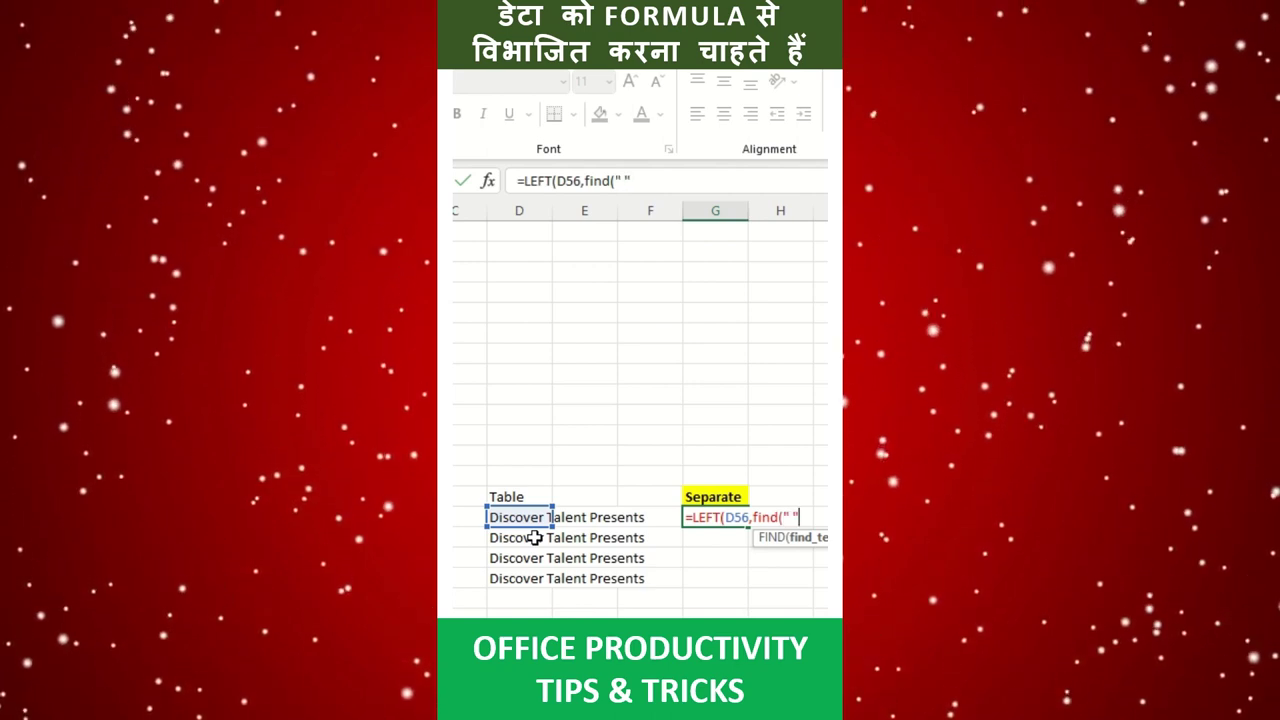
text(",)
click(530, 518)
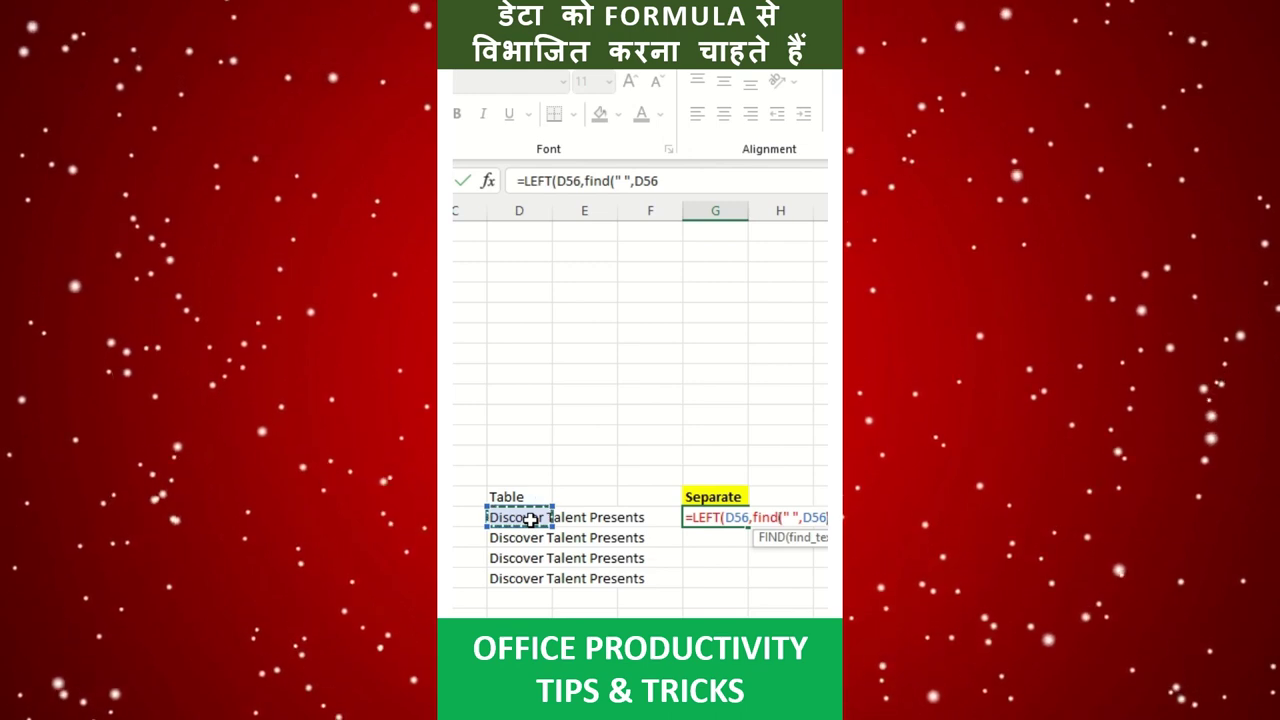
text()-1)
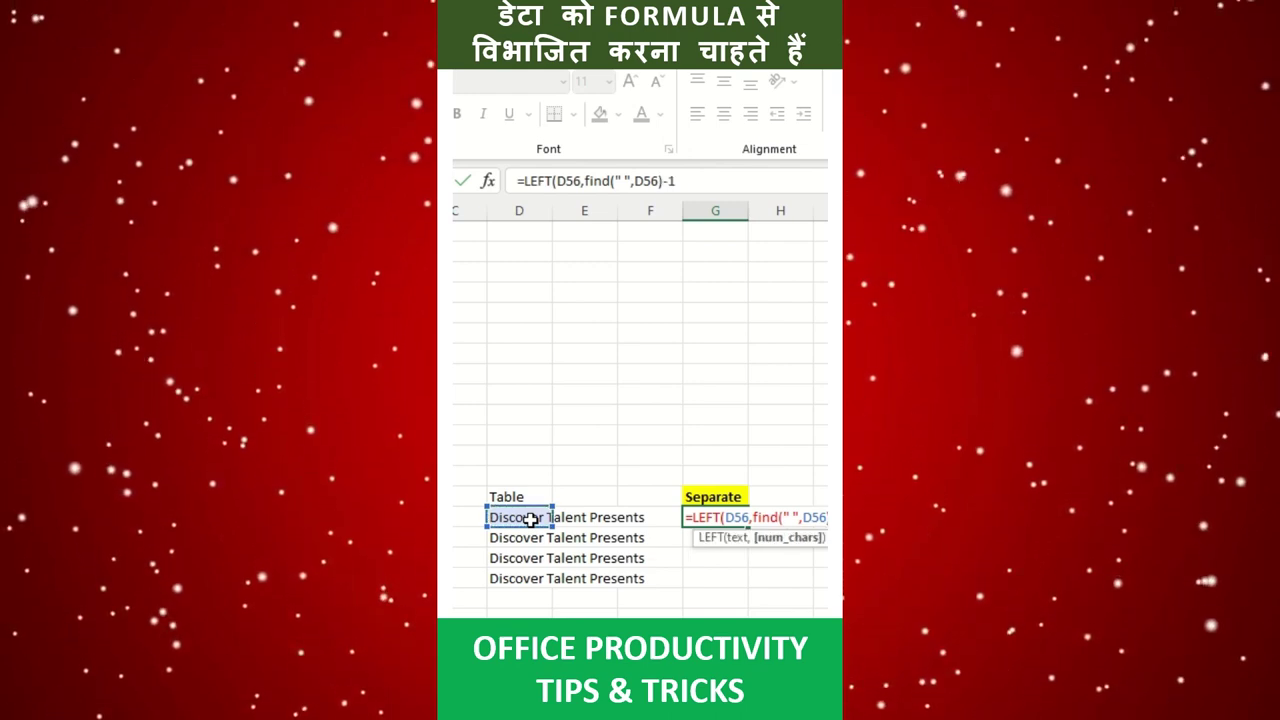
text())
key(Return)
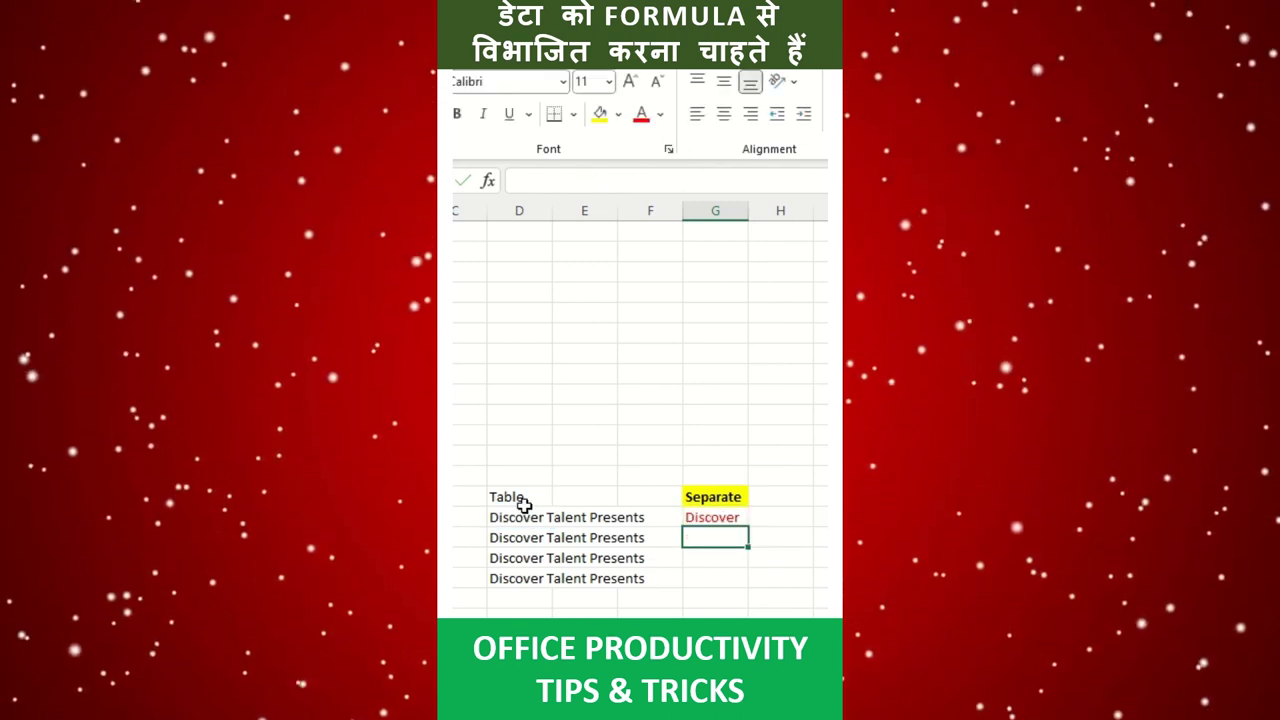
Step: Fill the first-word formula down from G56 to G59
click(732, 521)
drag(749, 527, 752, 579)
click(737, 534)
click(677, 336)
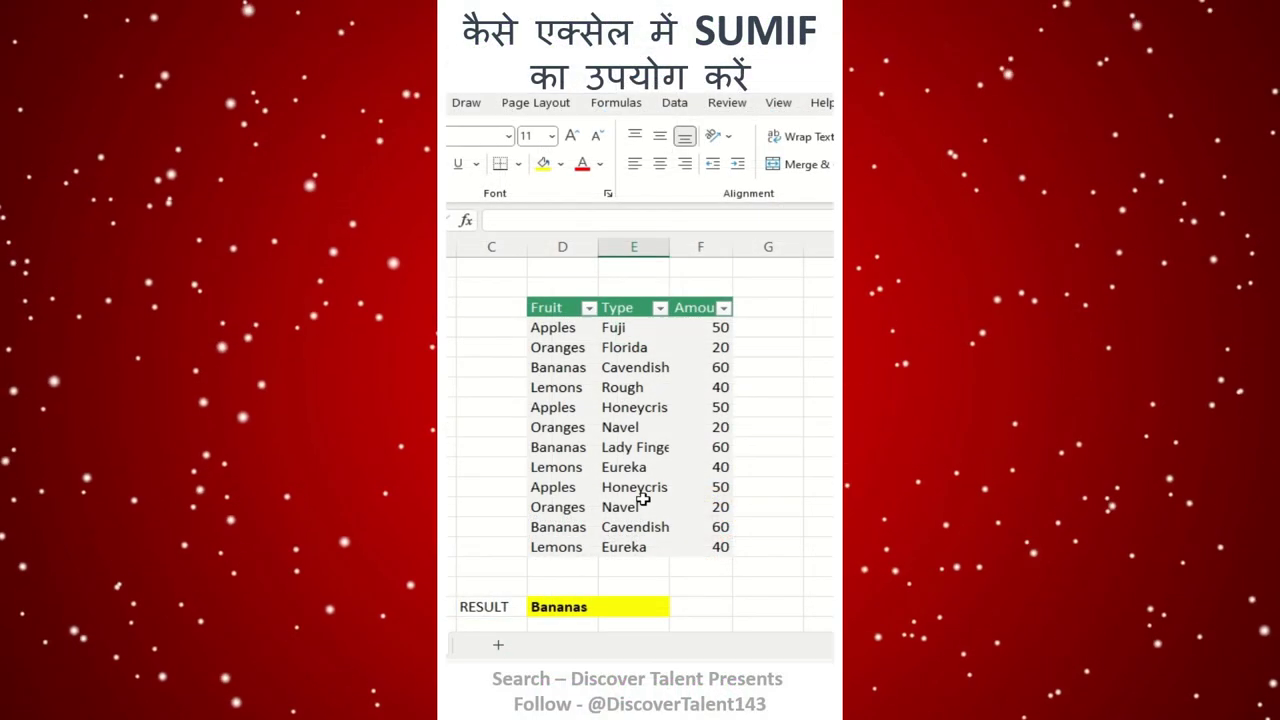
Step: Review the Fruit entries, Amount values and Bananas entries in the table
click(570, 608)
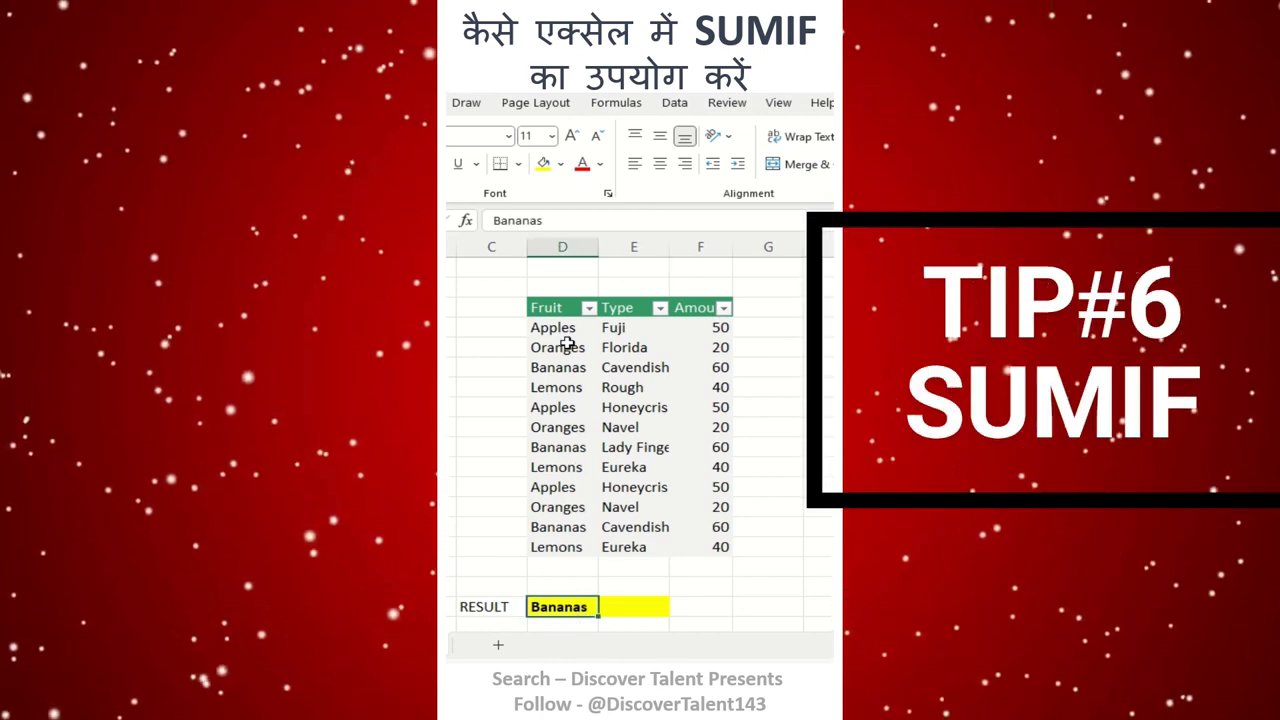
drag(560, 330, 560, 545)
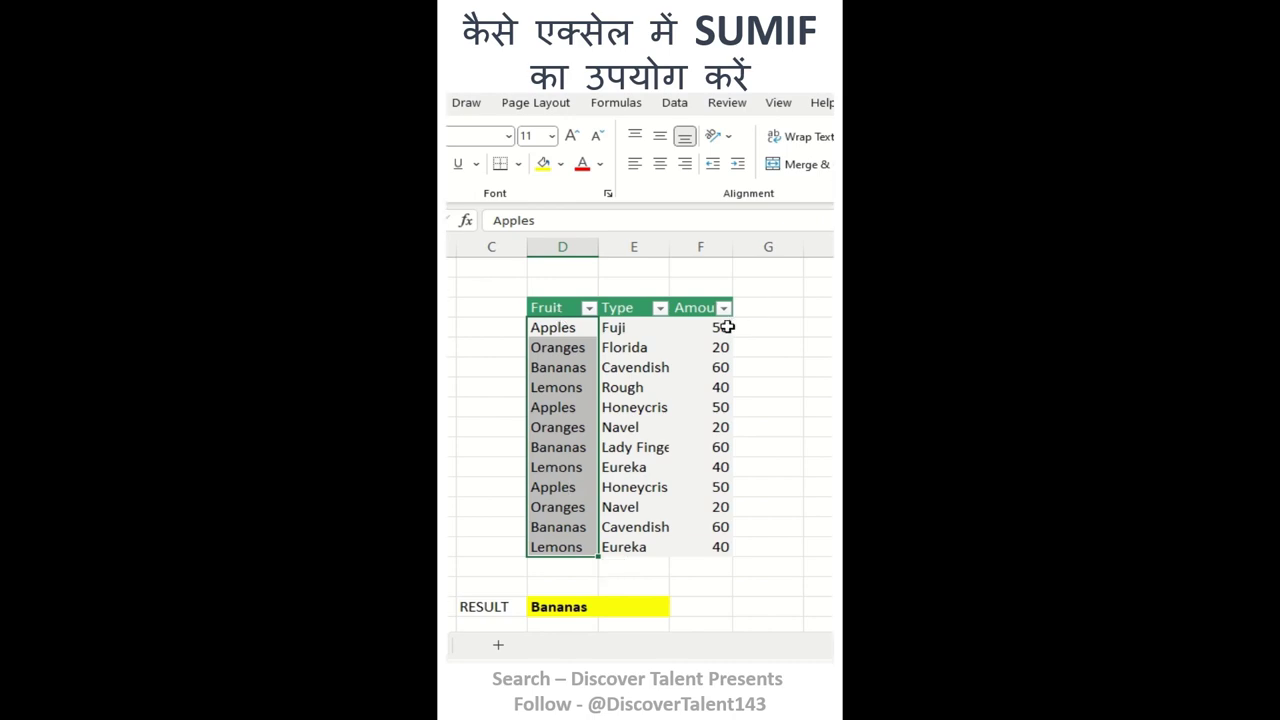
click(705, 337)
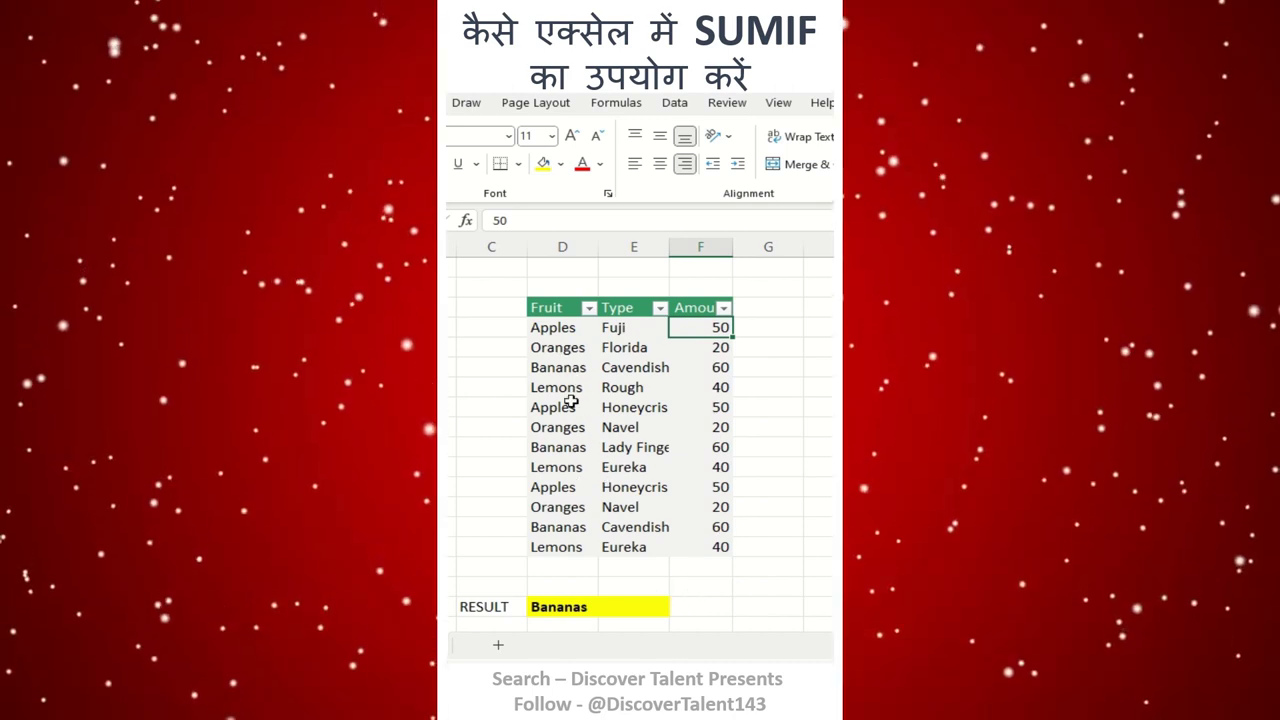
click(567, 367)
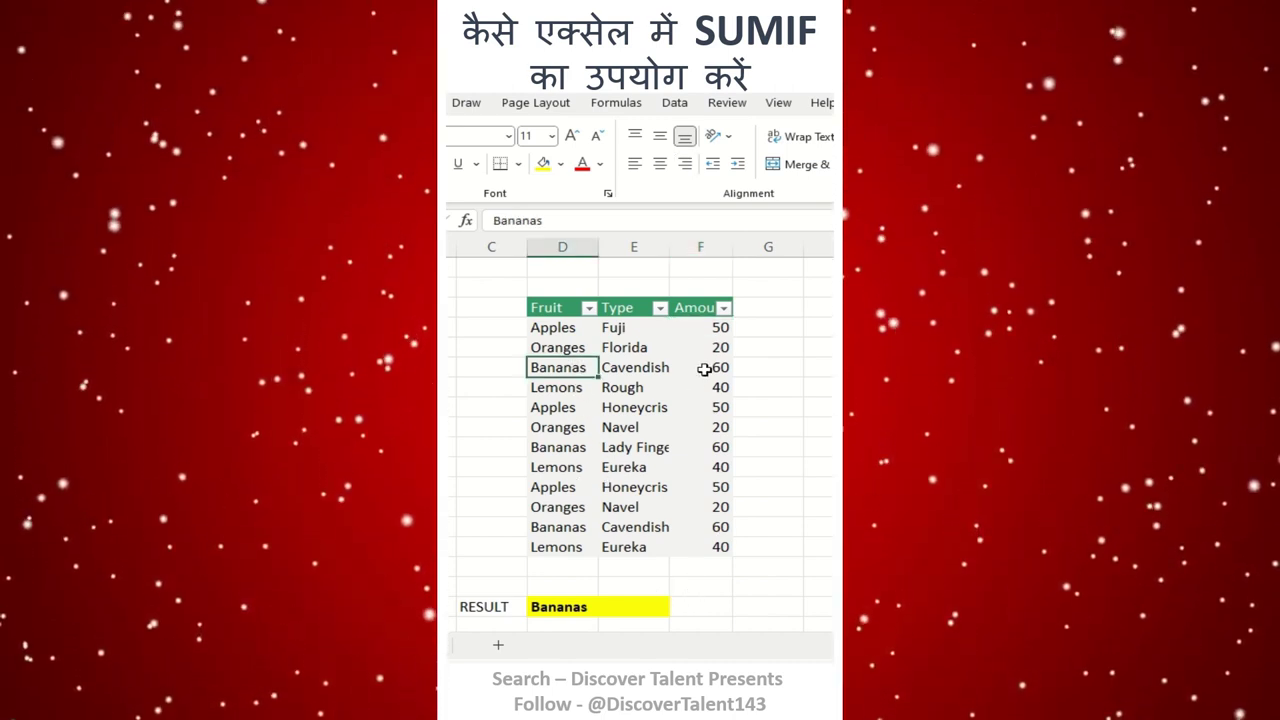
Step: Enter =SUMIF(D4:D15,D18,F4:F15) beside Bananas in the RESULT row to return 180
click(648, 604)
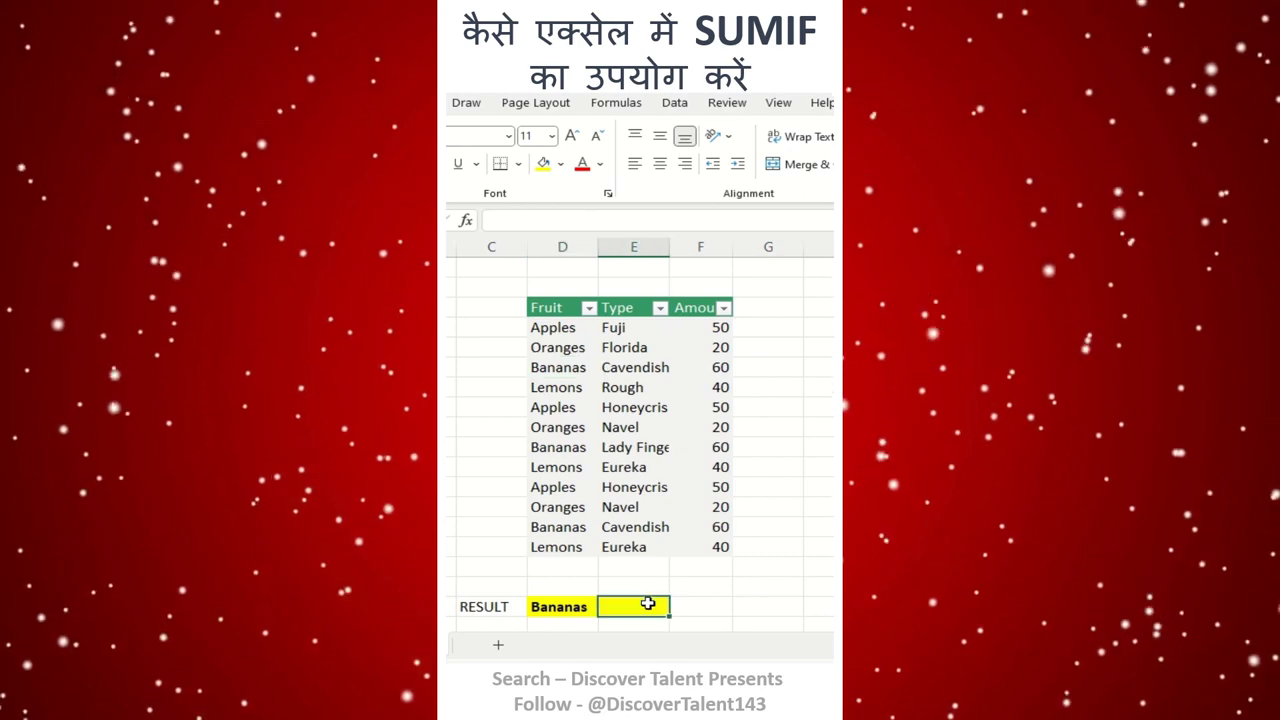
text(=sumif)
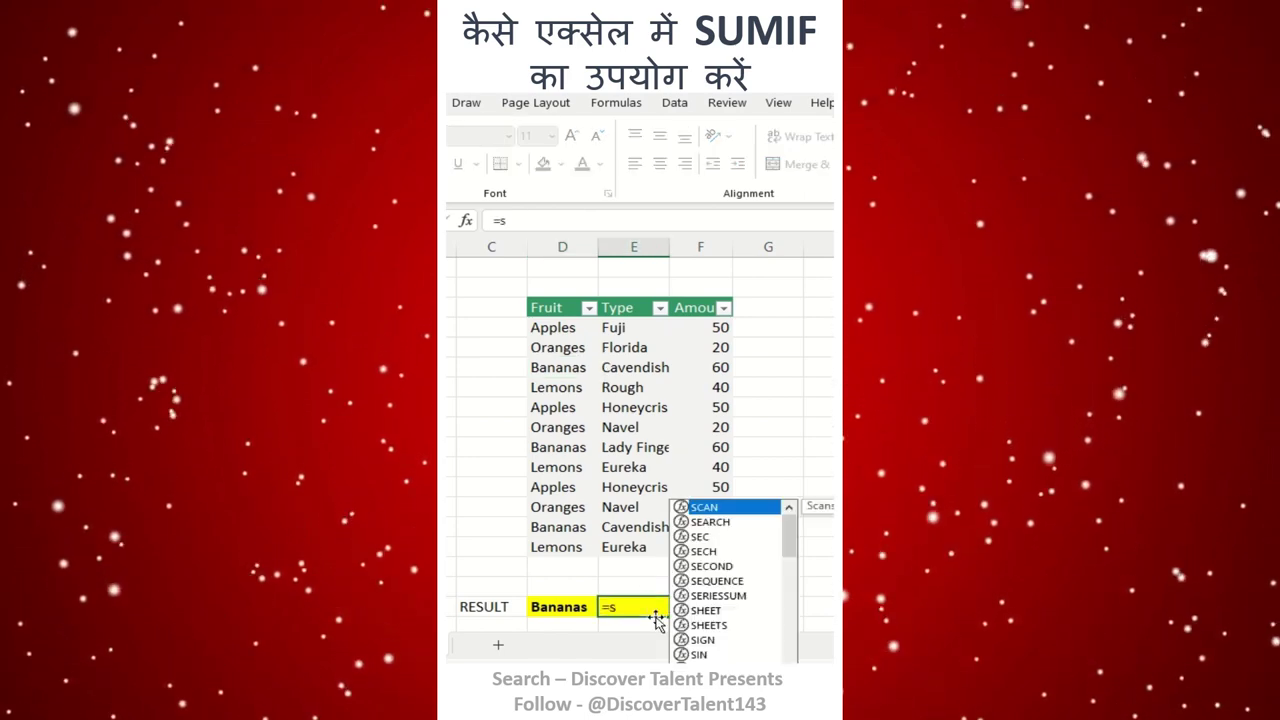
double_click(648, 626)
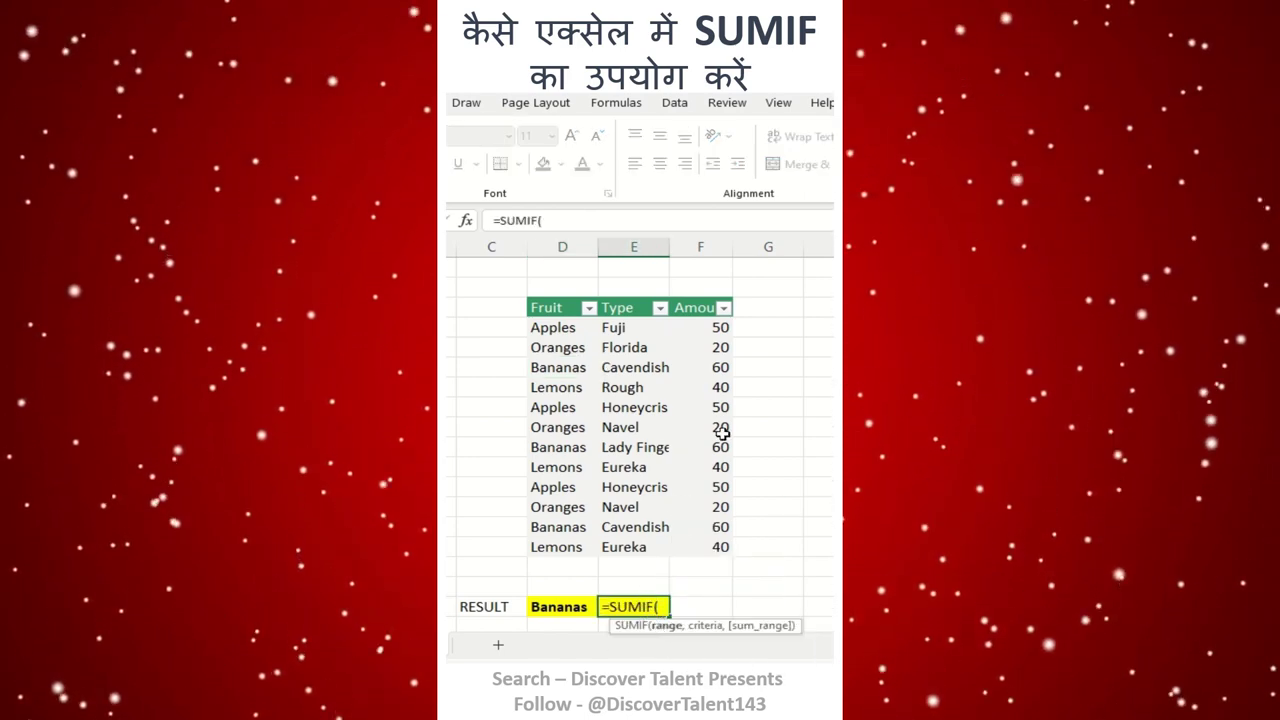
drag(566, 330, 580, 545)
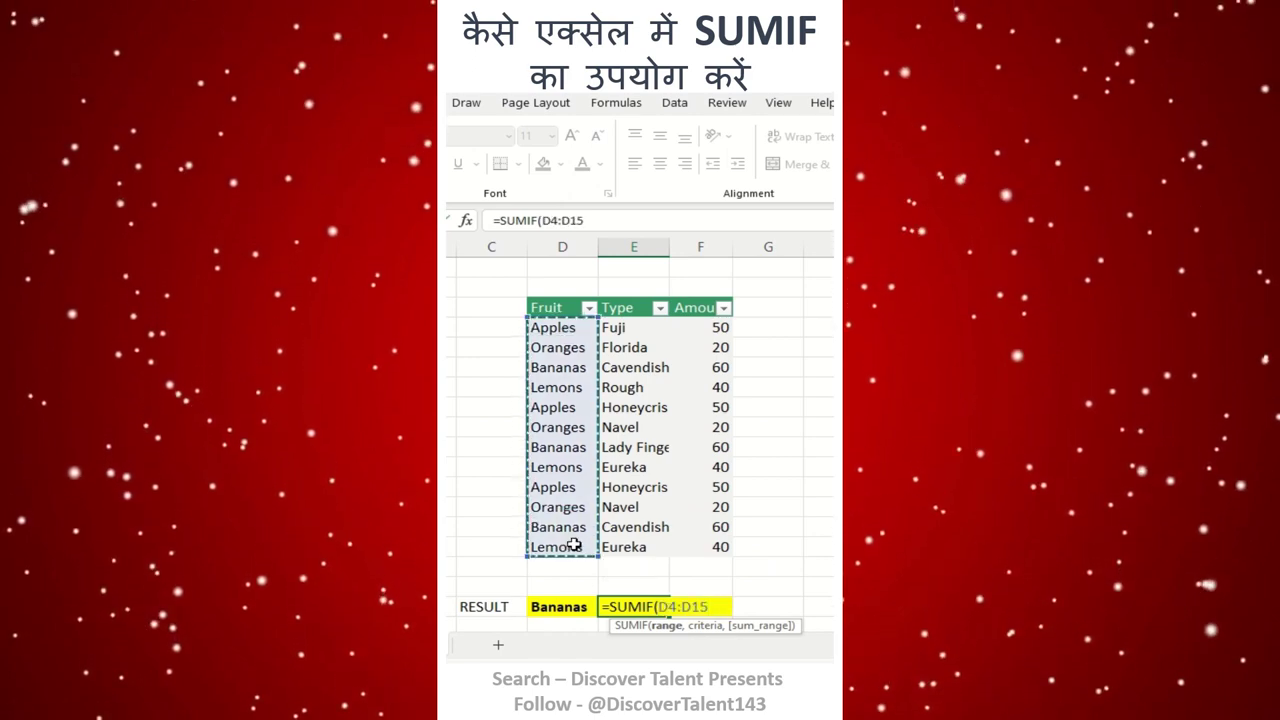
text(,)
click(560, 604)
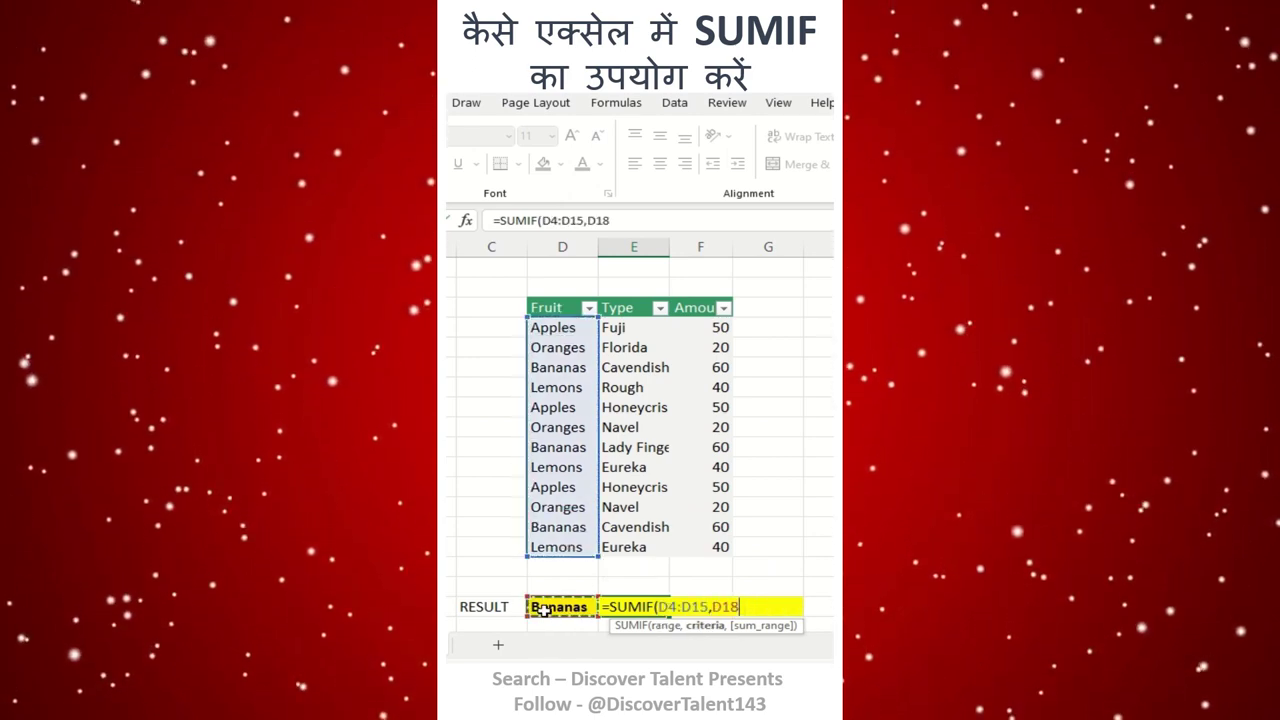
text(,)
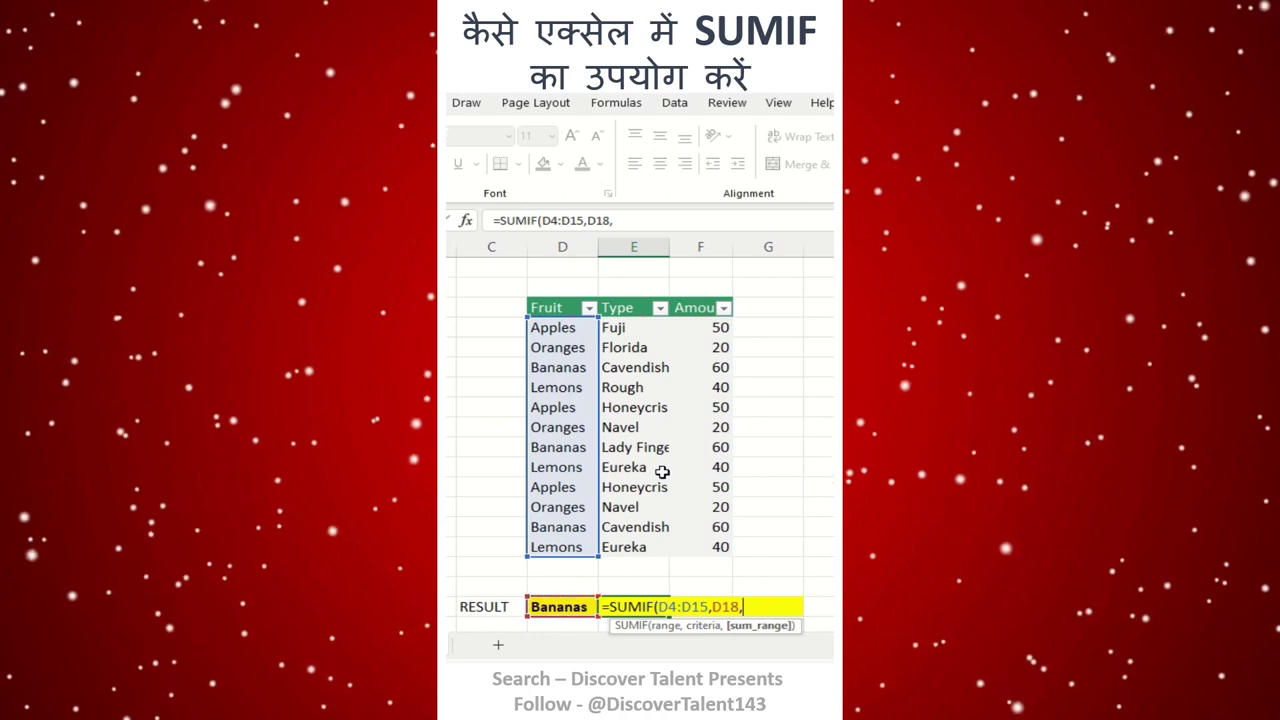
drag(720, 330, 723, 542)
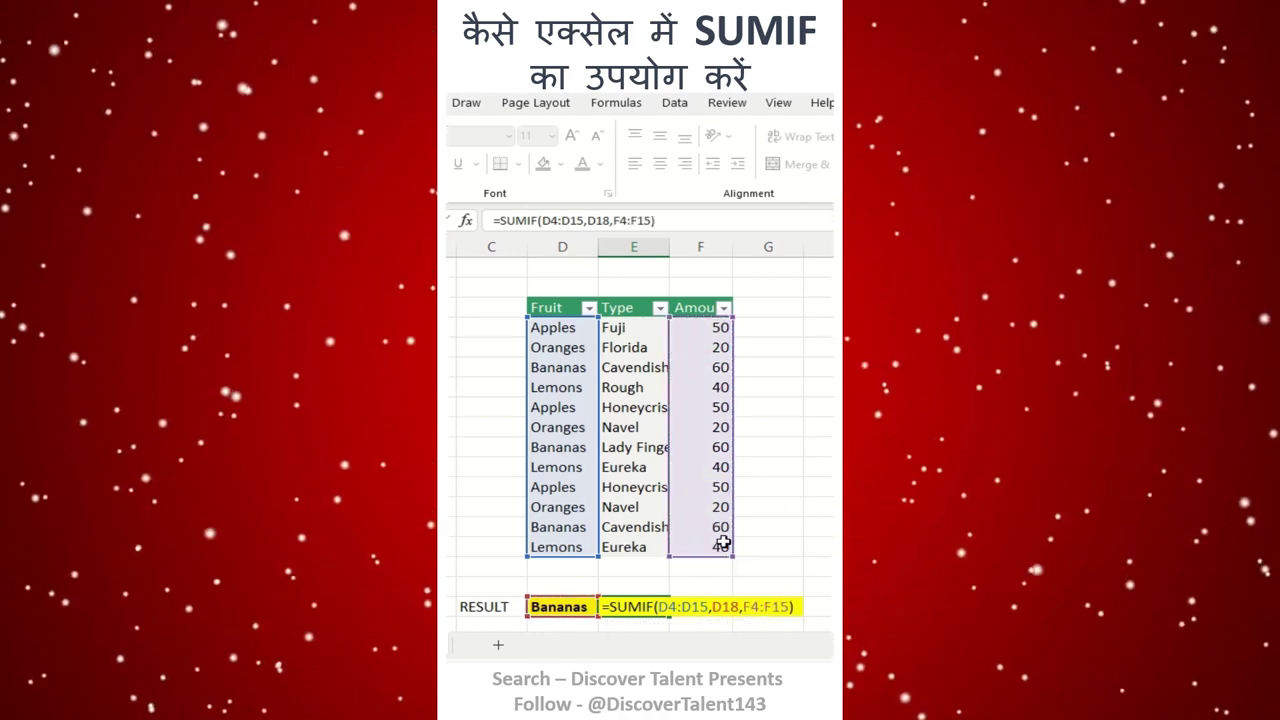
key(Return)
click(635, 586)
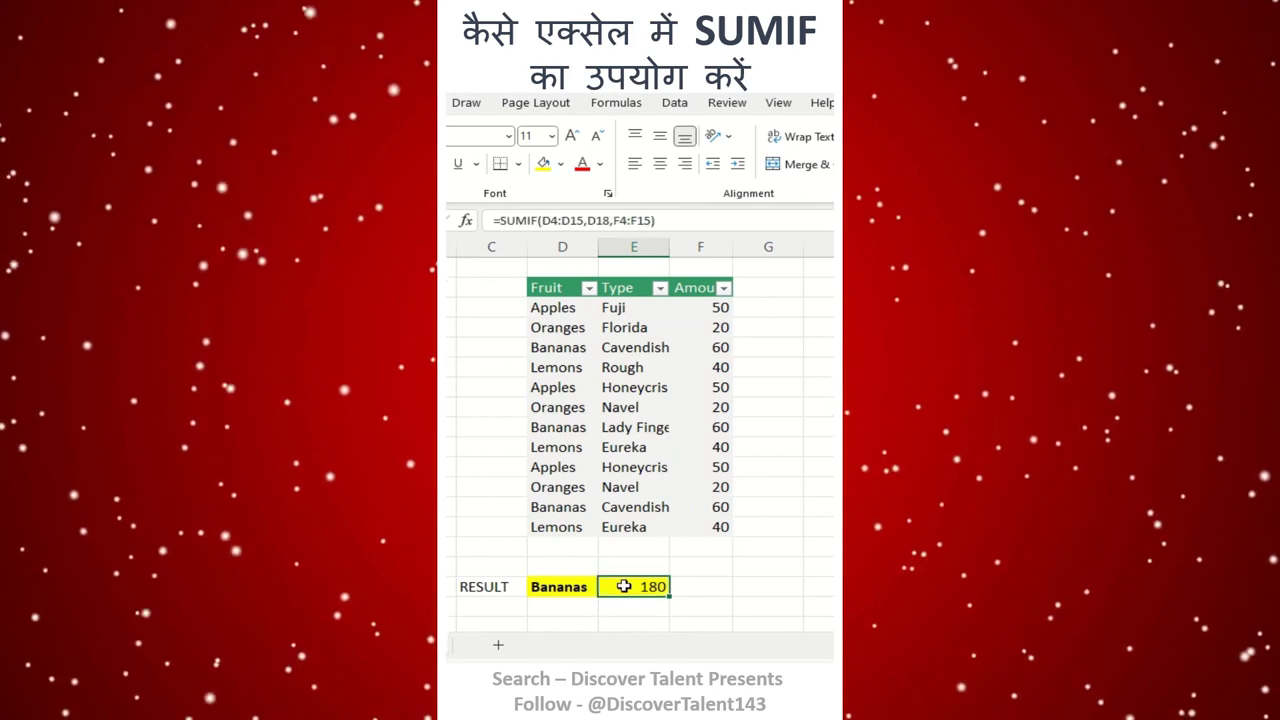
Step: Filter the Fruit column to show only the Bananas rows
click(700, 327)
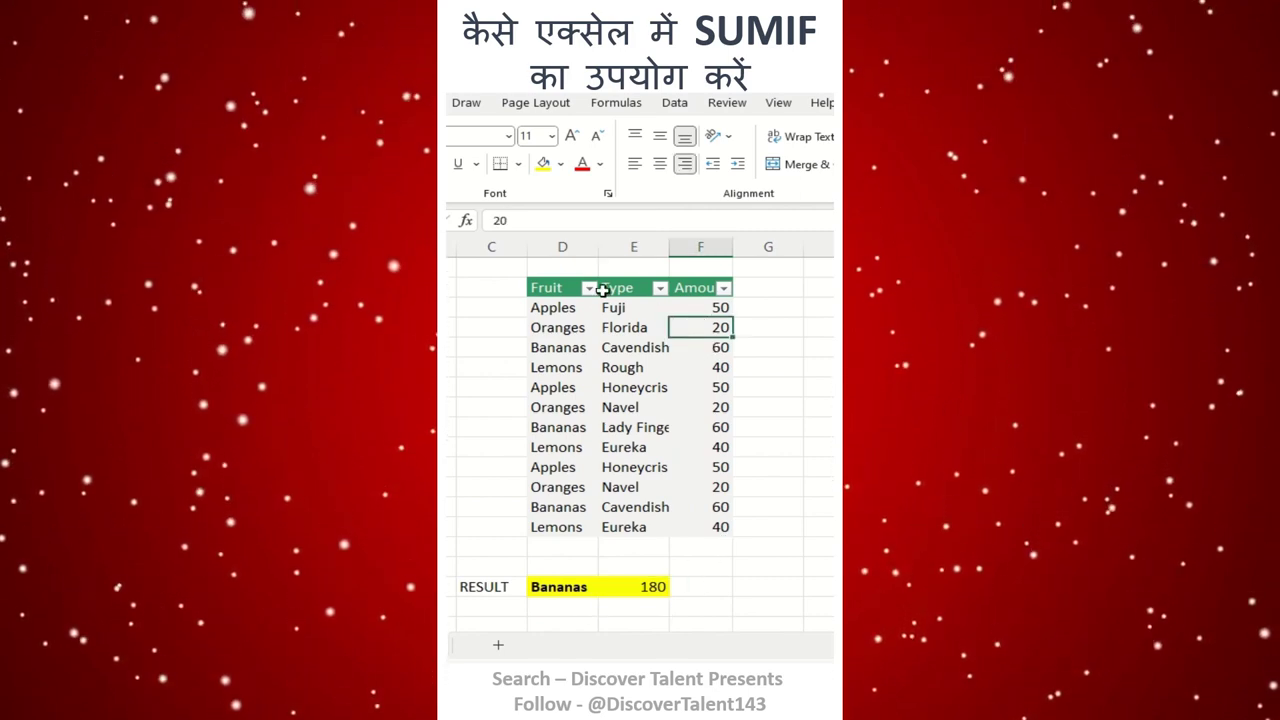
click(589, 288)
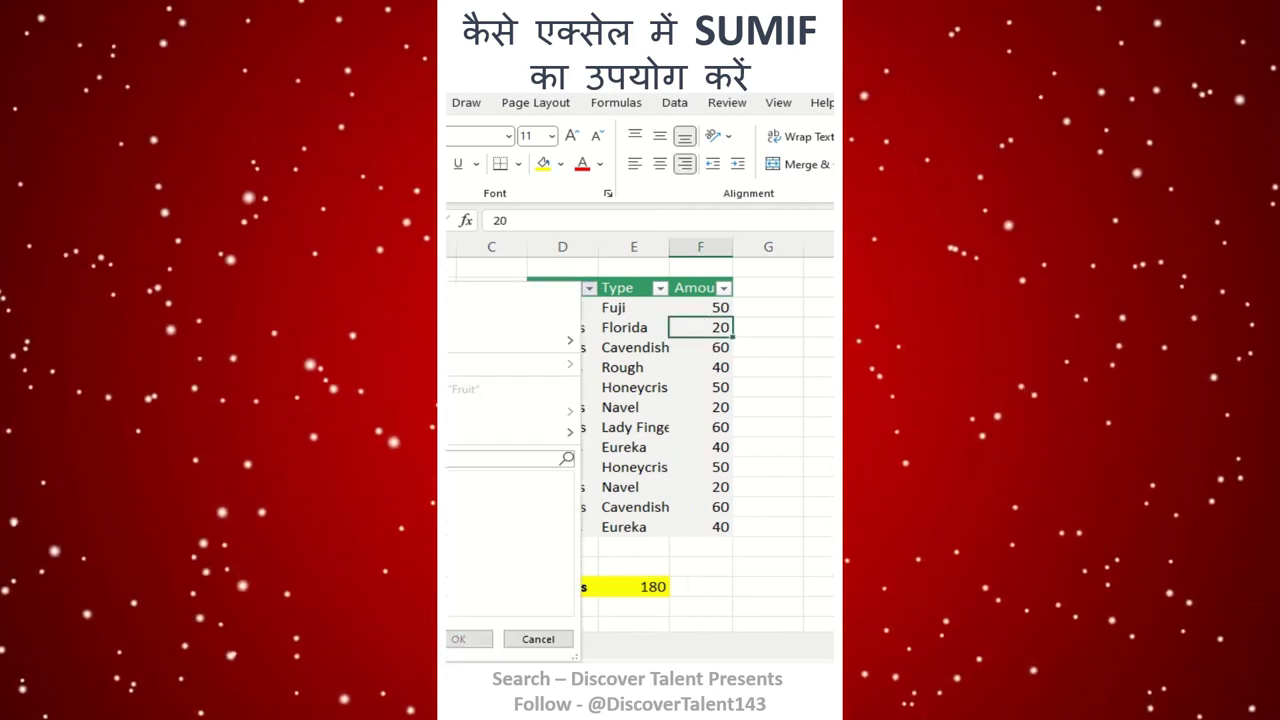
click(470, 640)
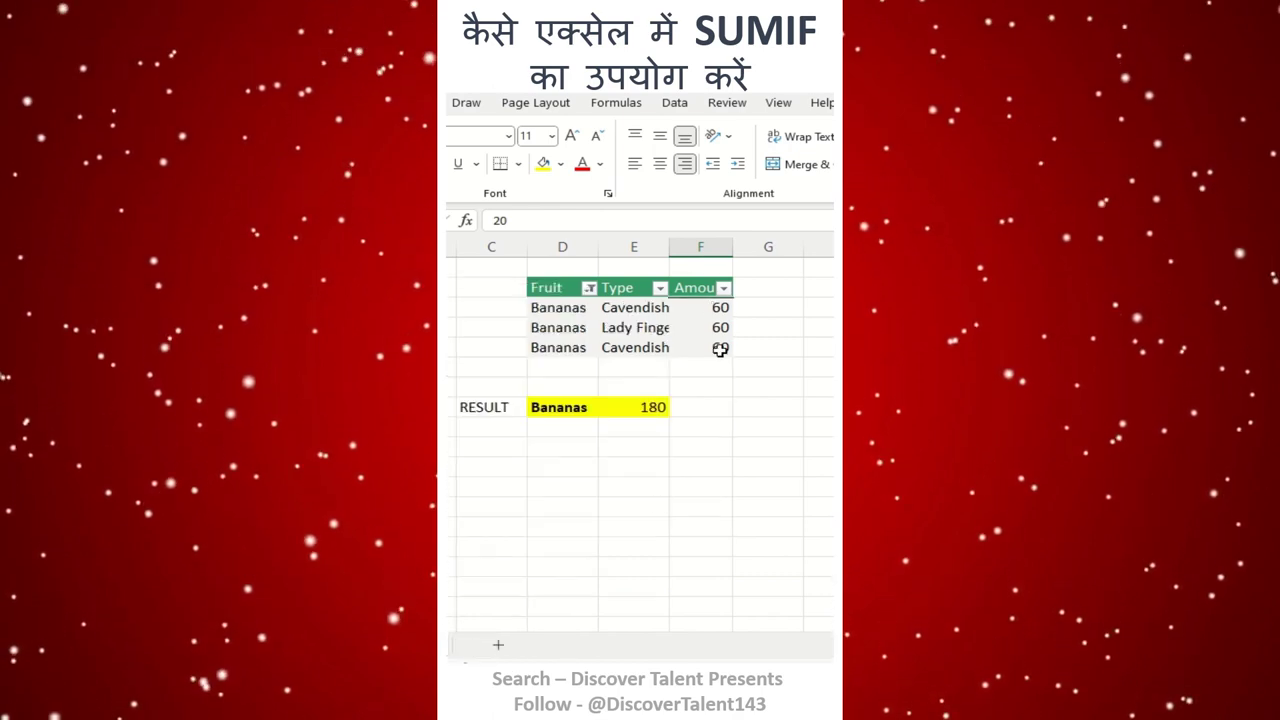
Step: Add an Alt+= subtotal of 180 below Amount and compare it with the SUMIF result
click(718, 366)
key(alt+equal)
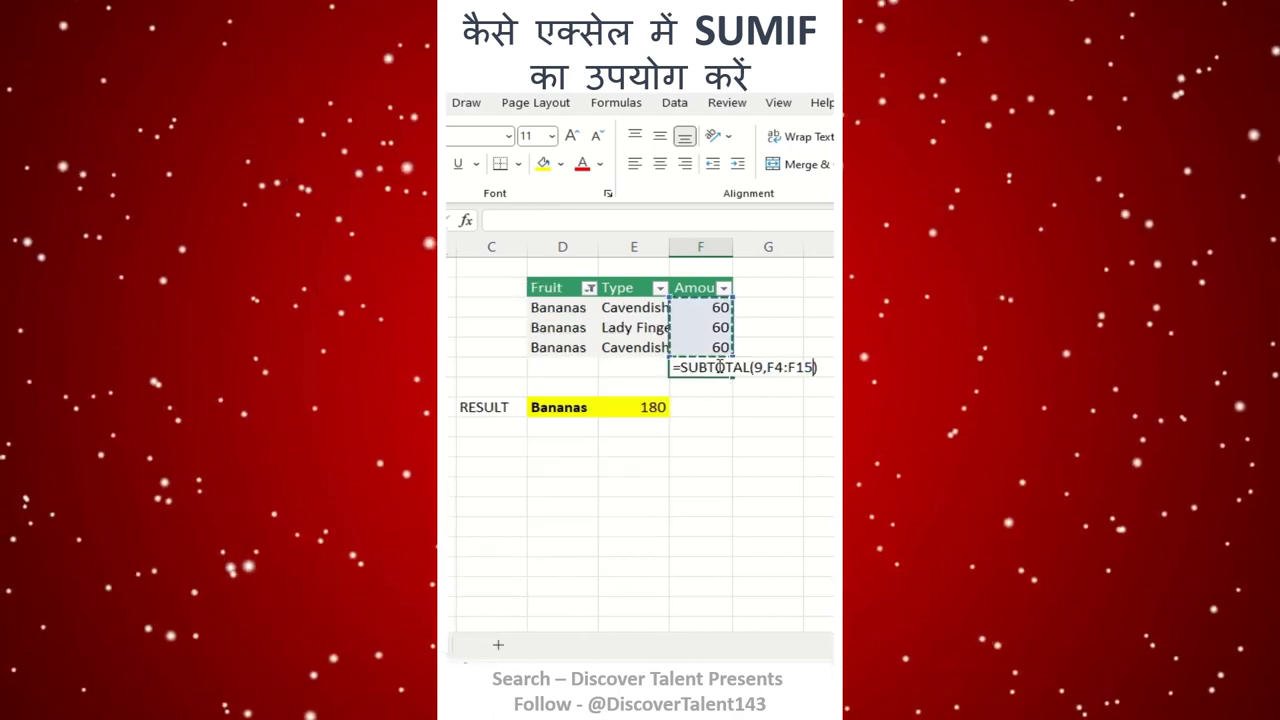
key(Return)
click(718, 366)
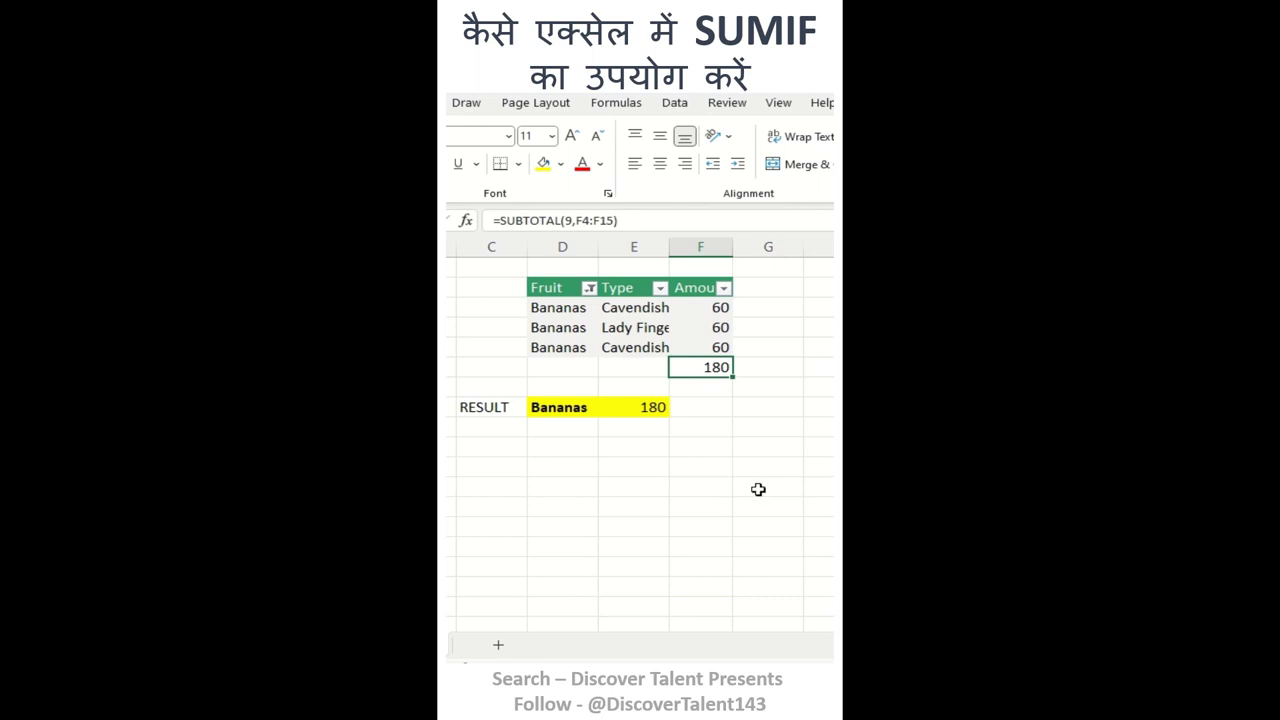
click(660, 410)
click(707, 370)
click(660, 410)
click(711, 370)
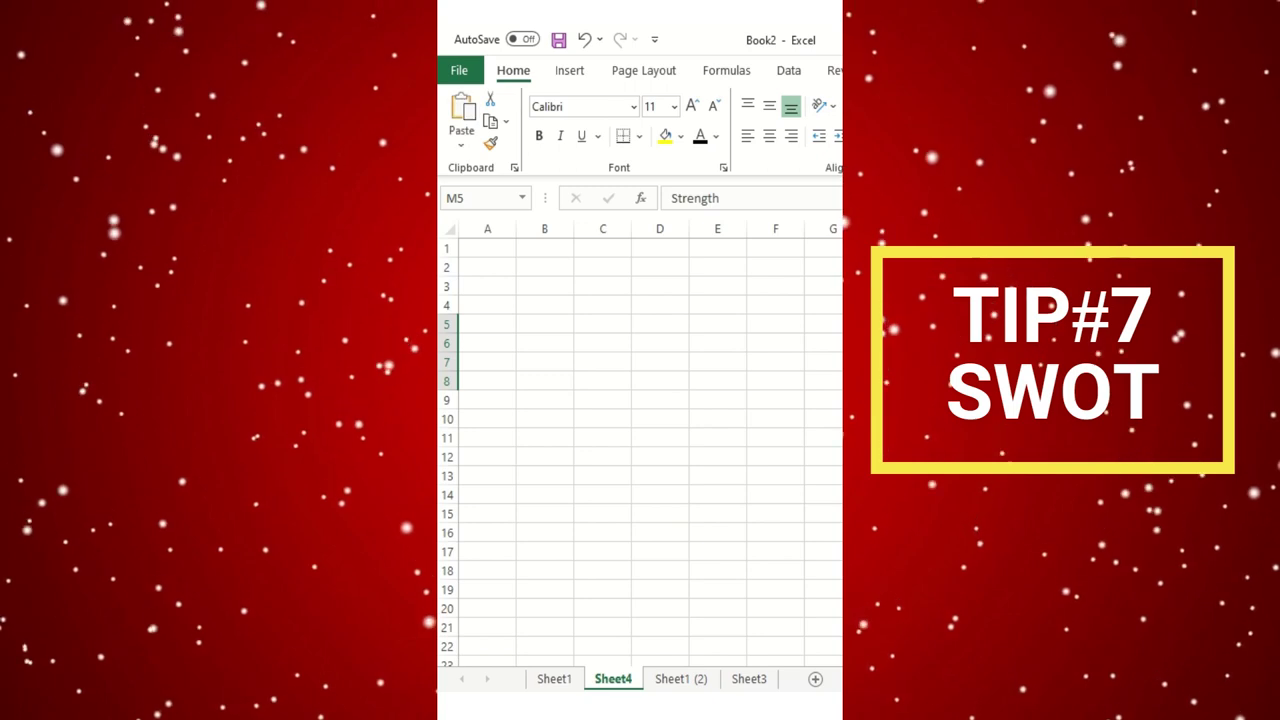
Step: Paste the copied headings into row 3 from A3 as transposed values only
click(510, 287)
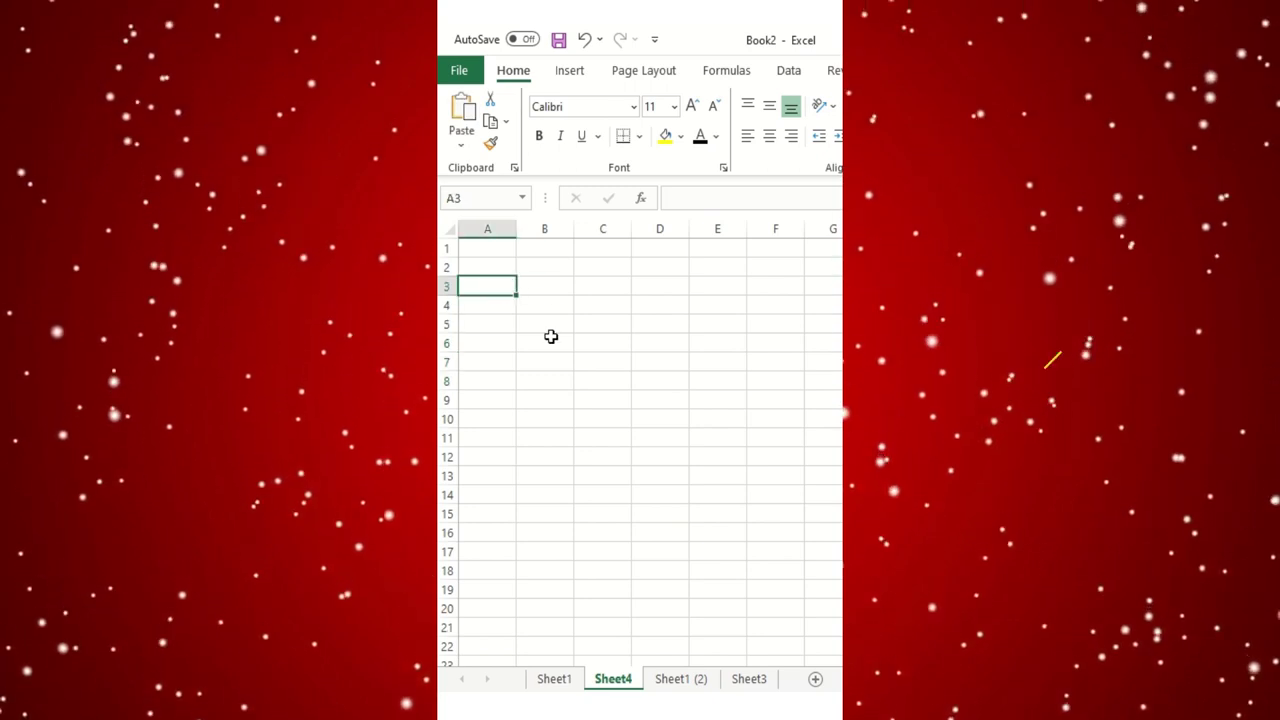
key(ctrl+alt+v)
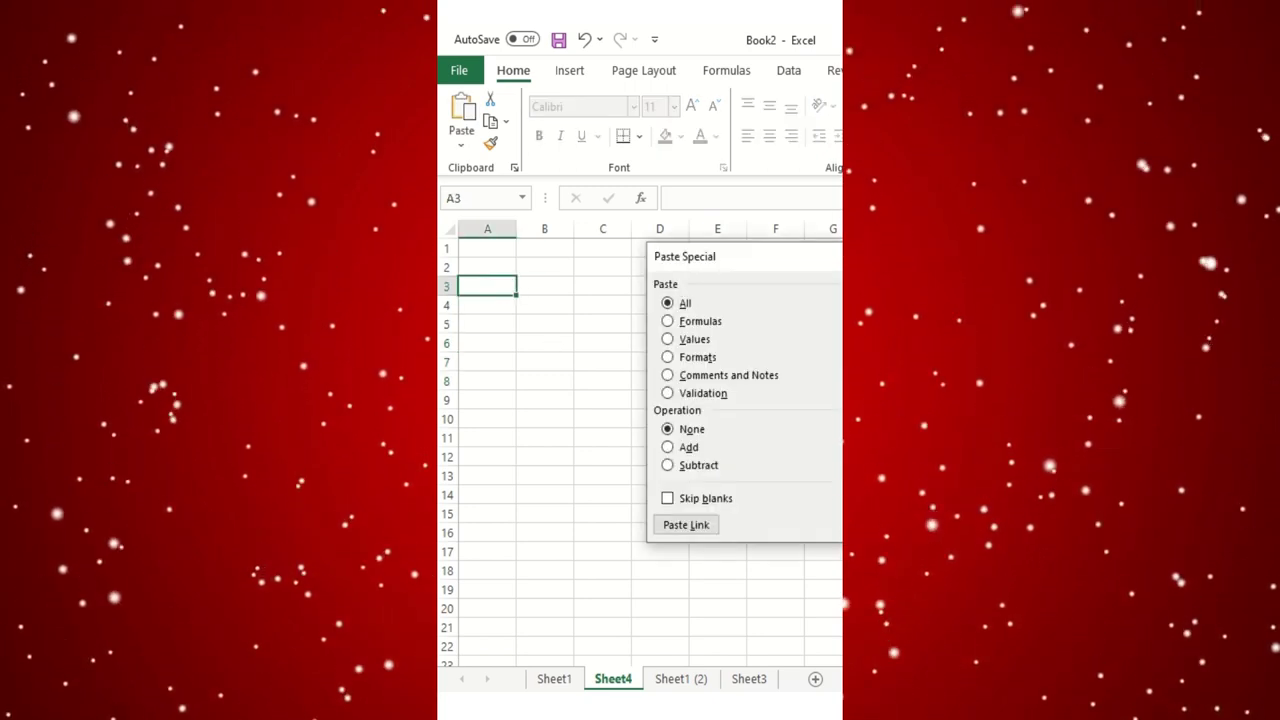
drag(800, 262, 728, 294)
click(712, 527)
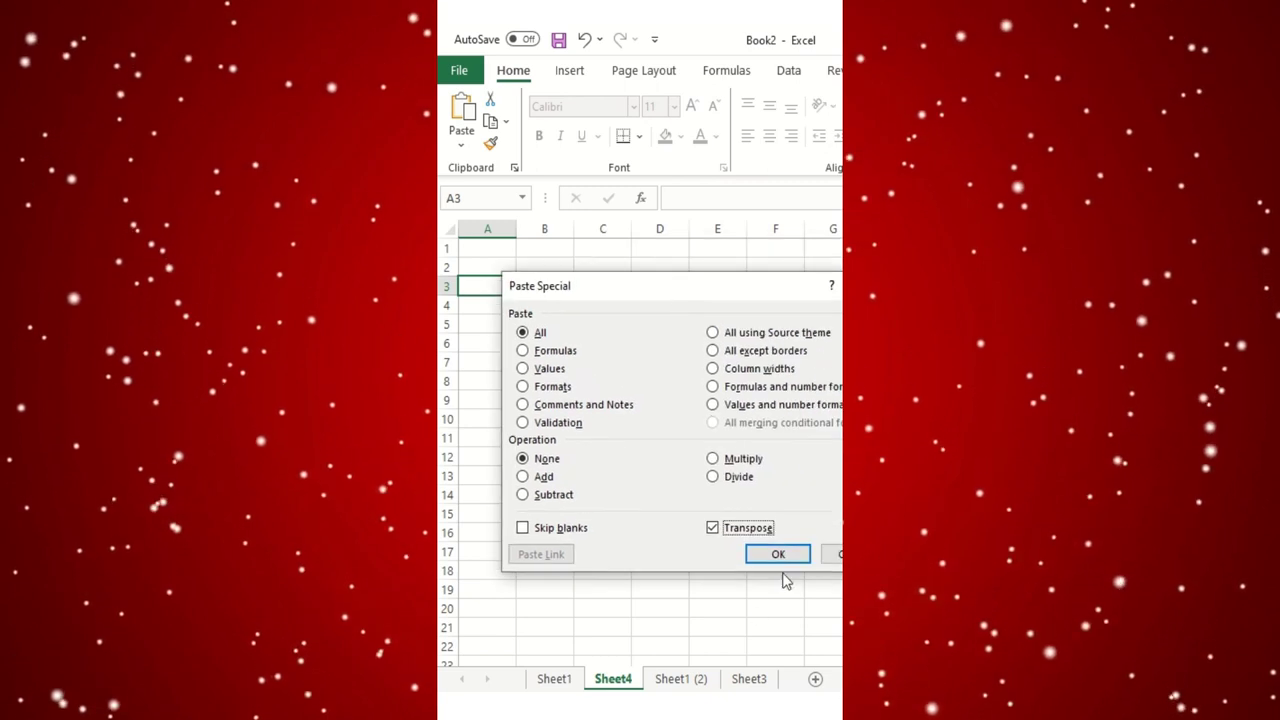
click(523, 368)
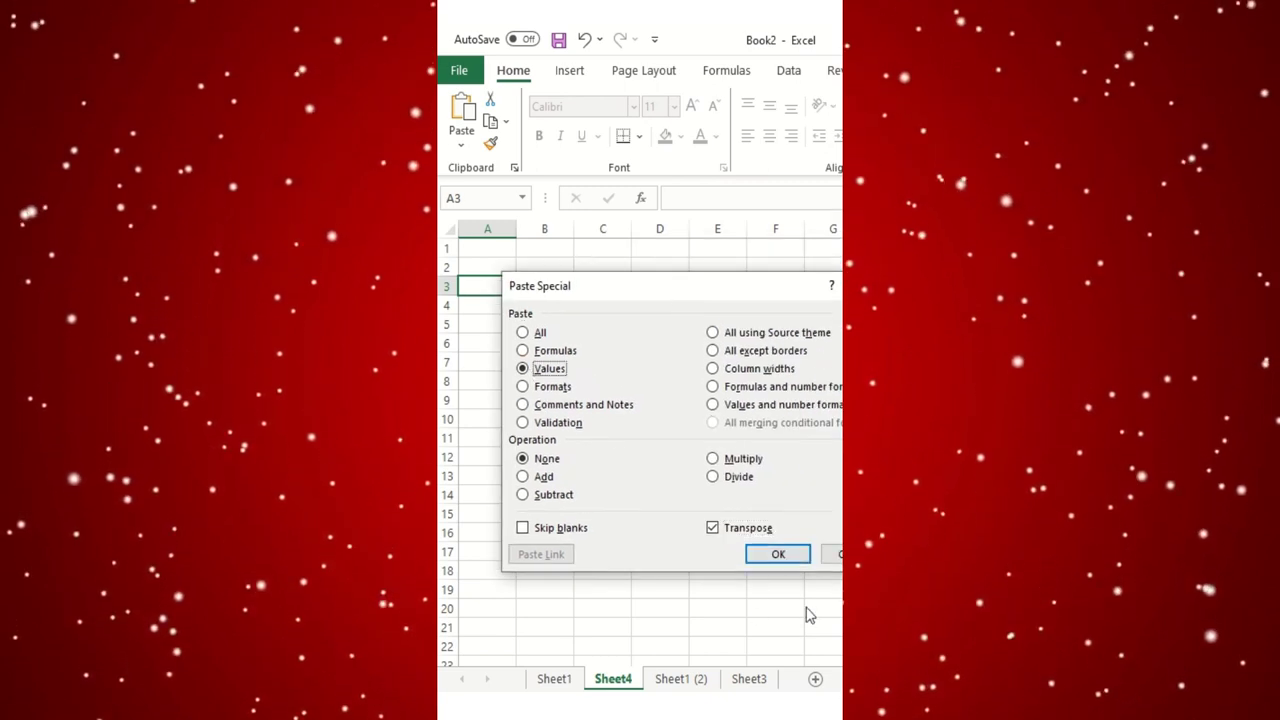
click(778, 554)
click(620, 399)
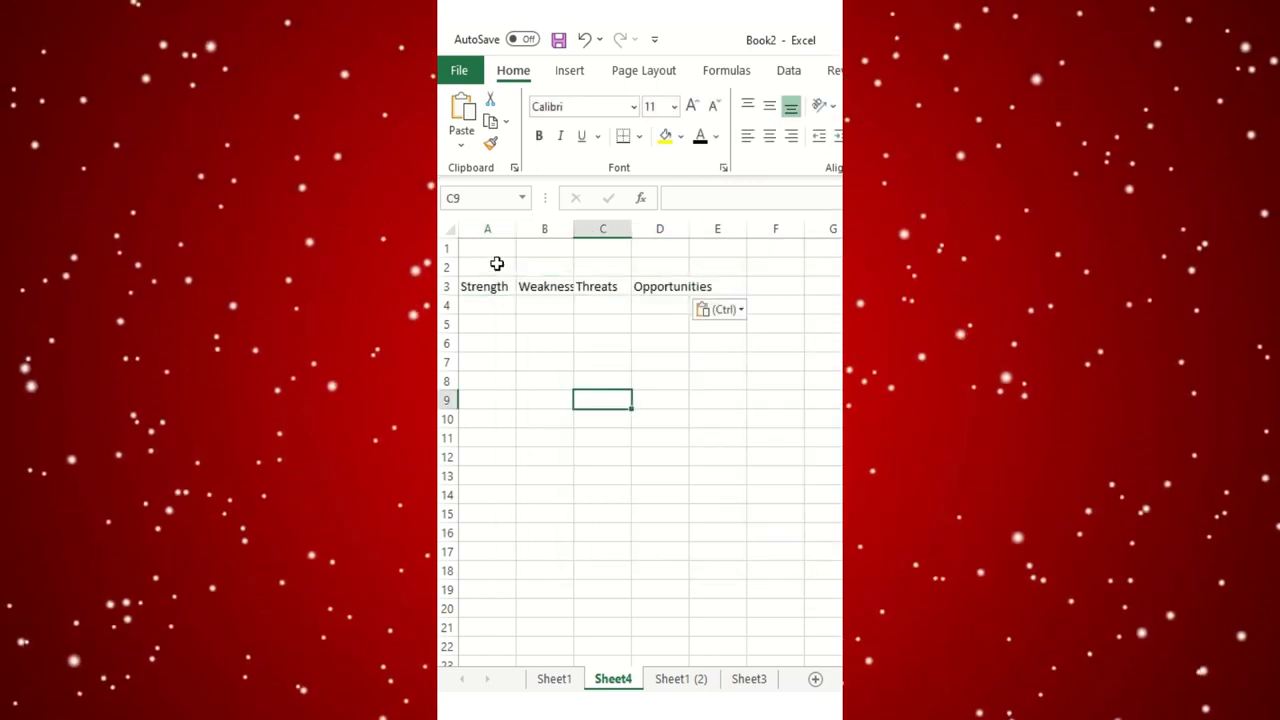
Step: Fill the title rows A1:E2 yellow and middle-align them
drag(490, 248, 700, 263)
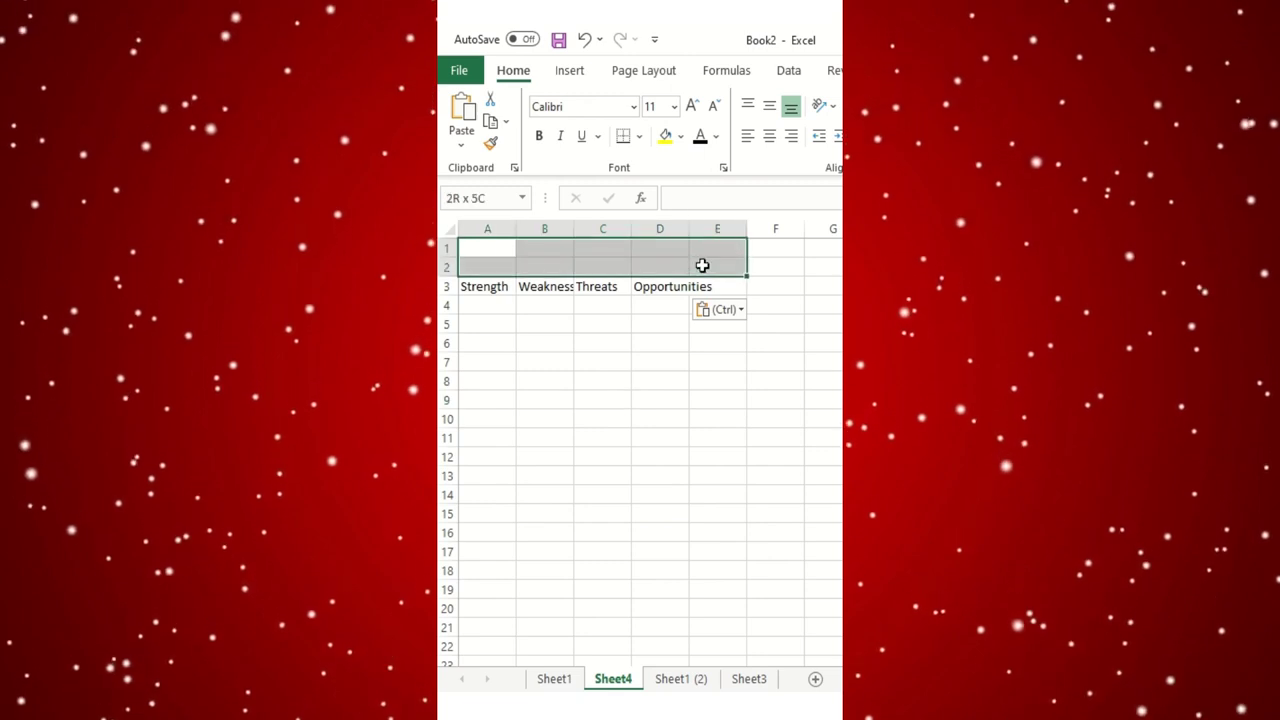
click(665, 138)
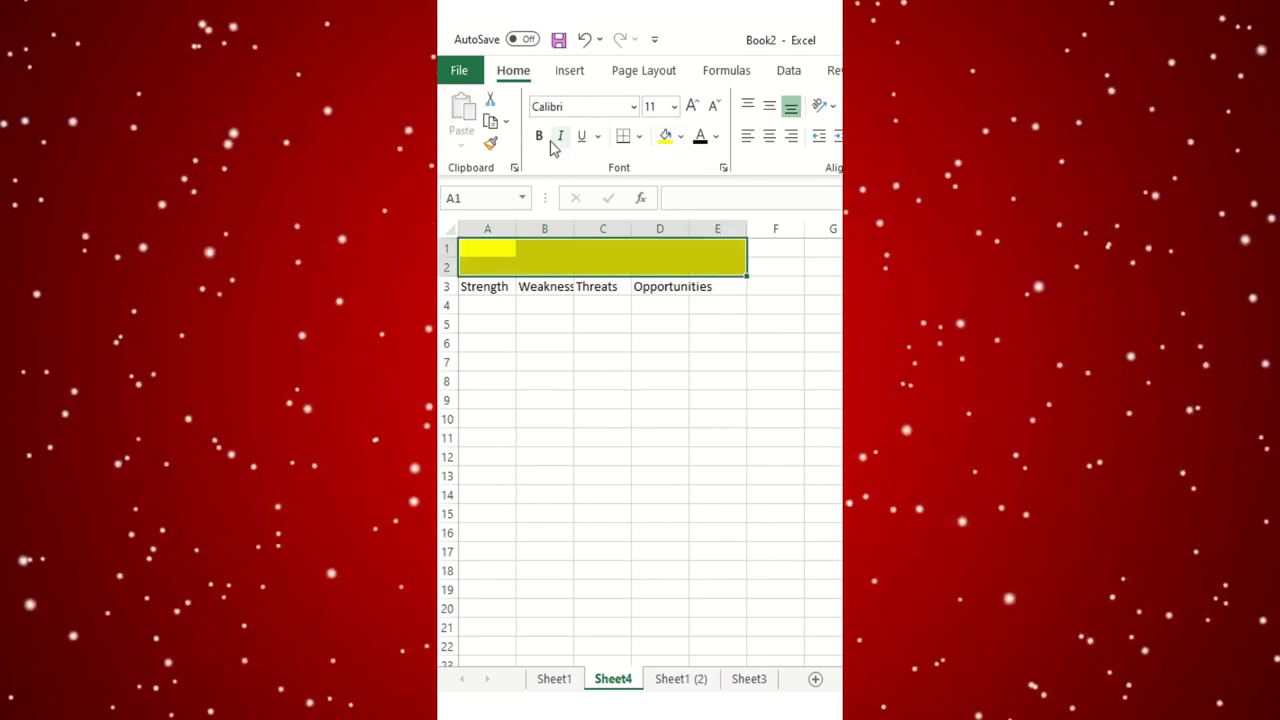
click(770, 108)
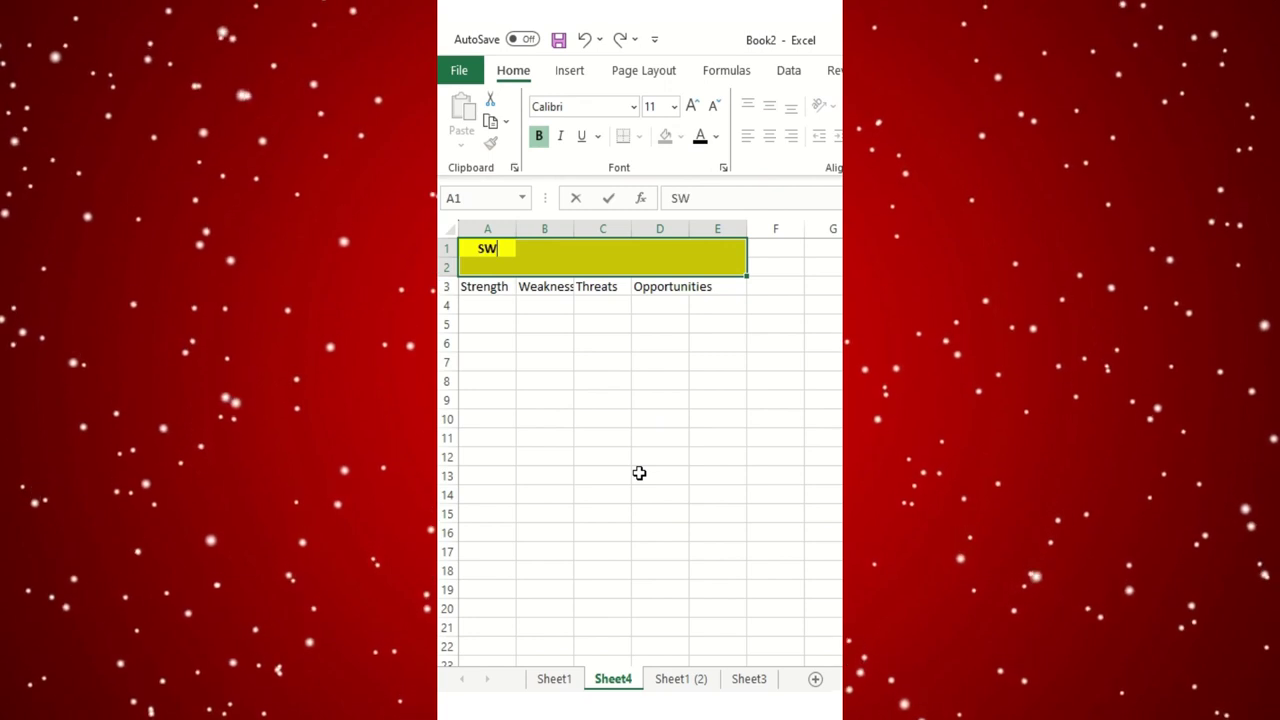
Step: Correct the A1 title so it reads SWOT ANALYSIS
text(LYSIS)
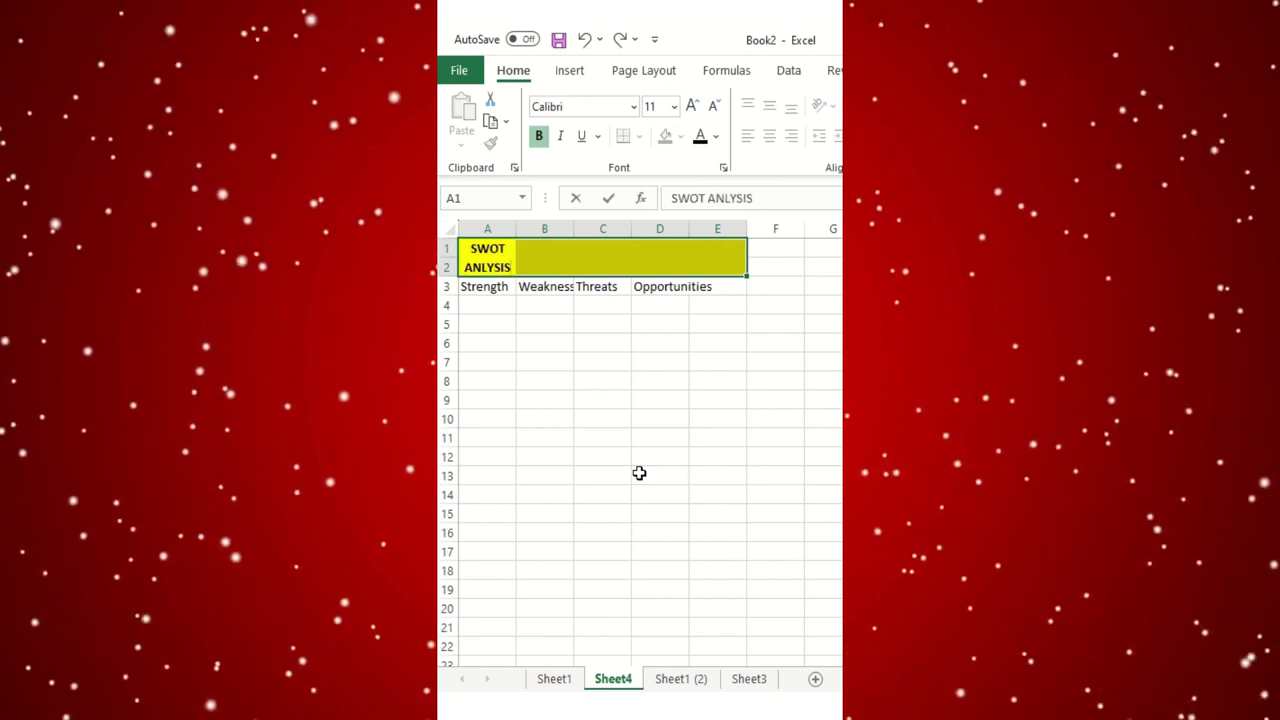
key(BackSpace)
key(BackSpace)
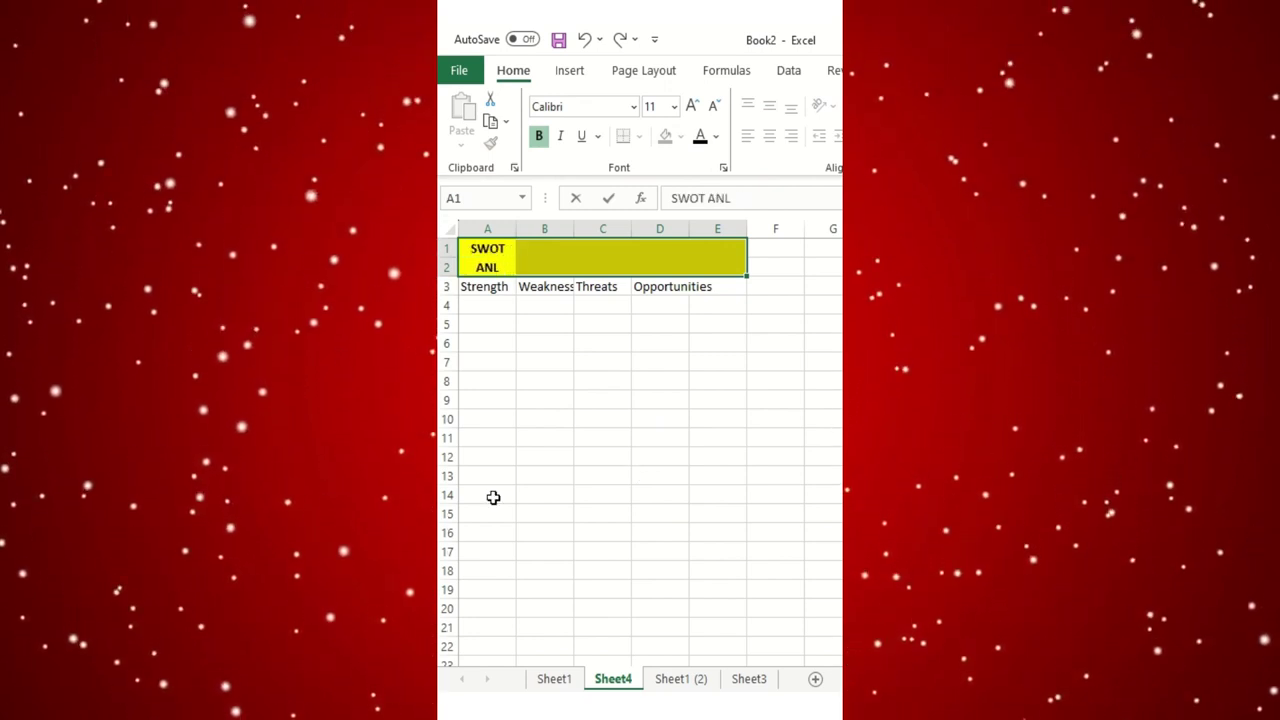
key(BackSpace)
text(ALYSIS)
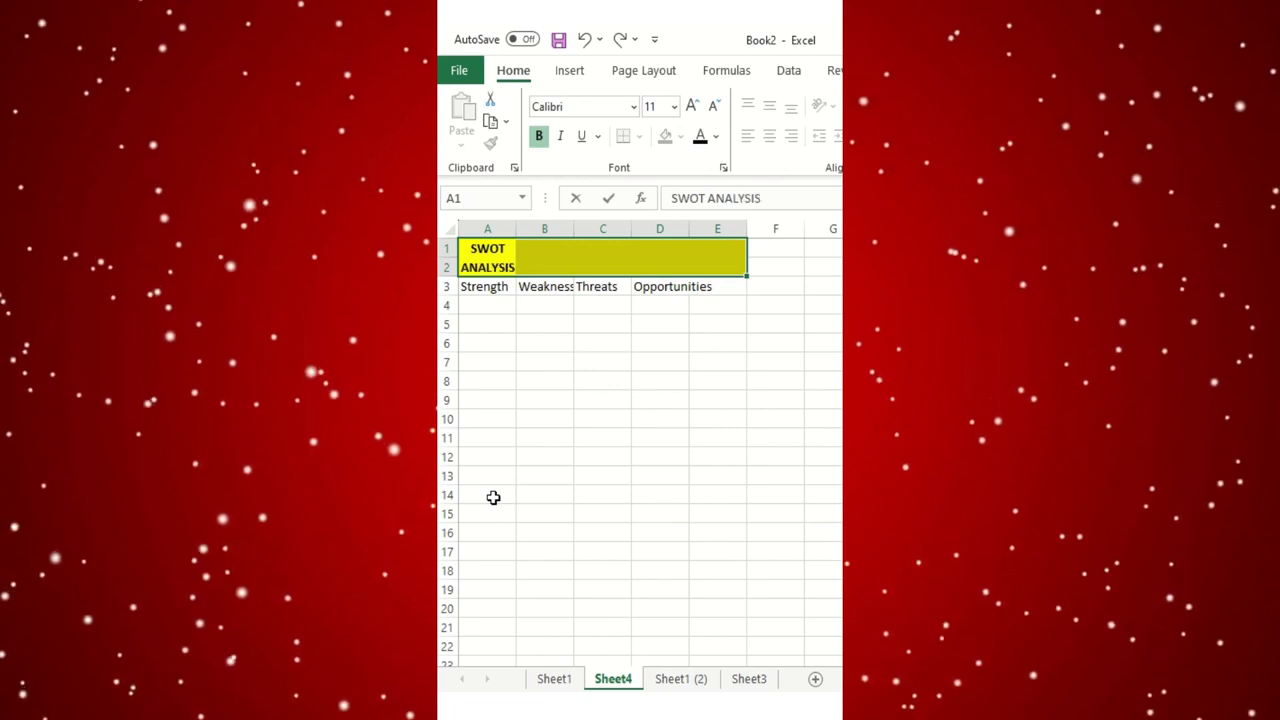
key(Return)
click(602, 305)
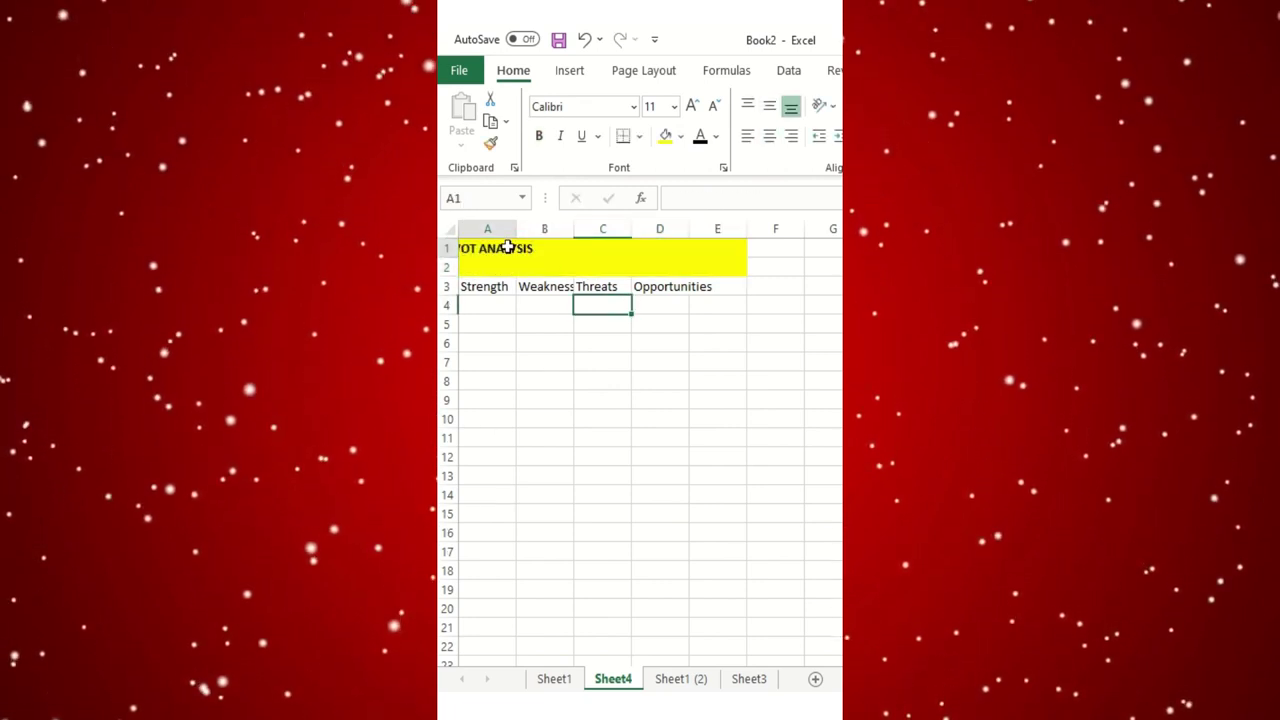
Step: Merge and centre the title across A1:E2
drag(508, 247, 723, 266)
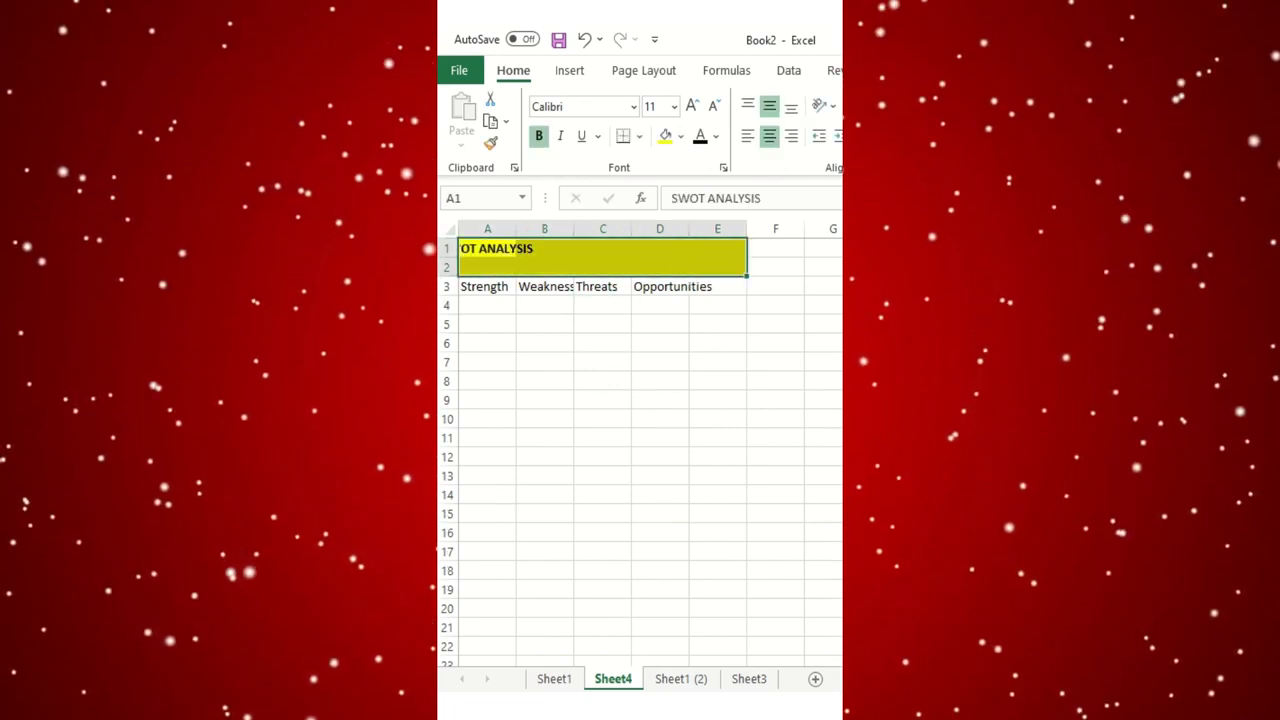
key(alt+h)
key(m)
key(c)
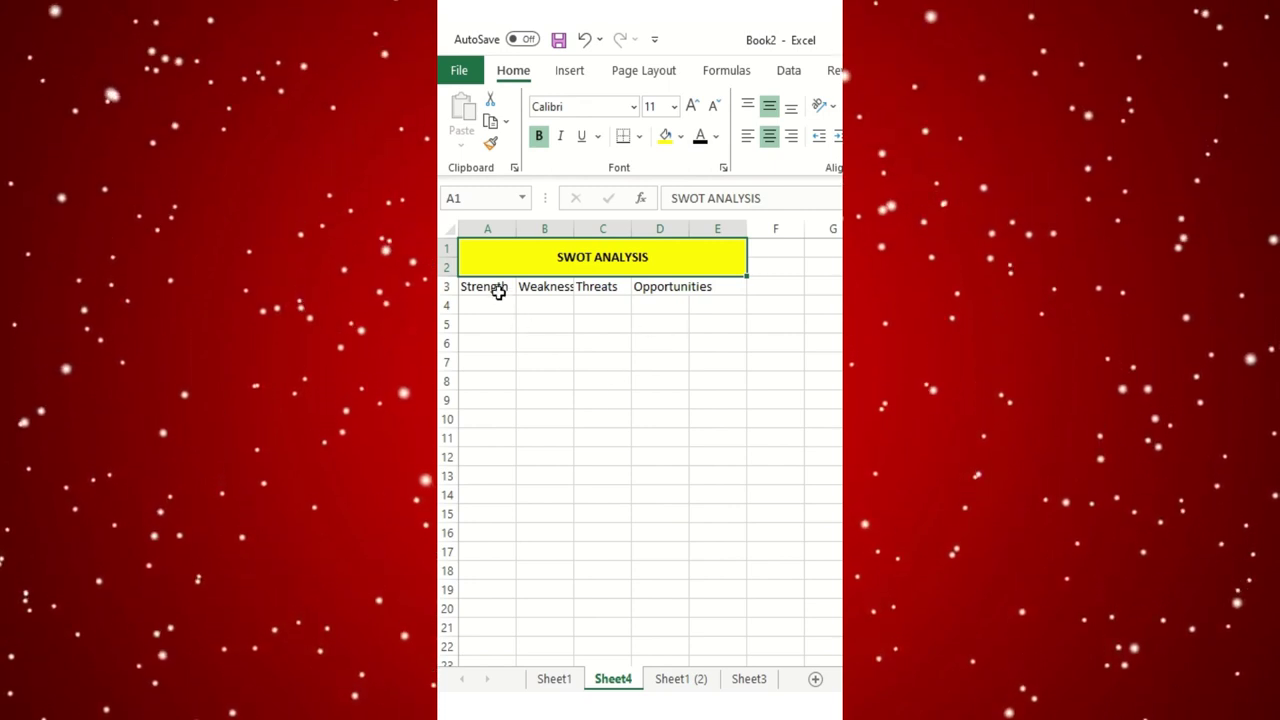
drag(498, 292, 713, 643)
Step: Give A3:E22 All Borders and put a Thick Outside Border around A1:E22
click(641, 137)
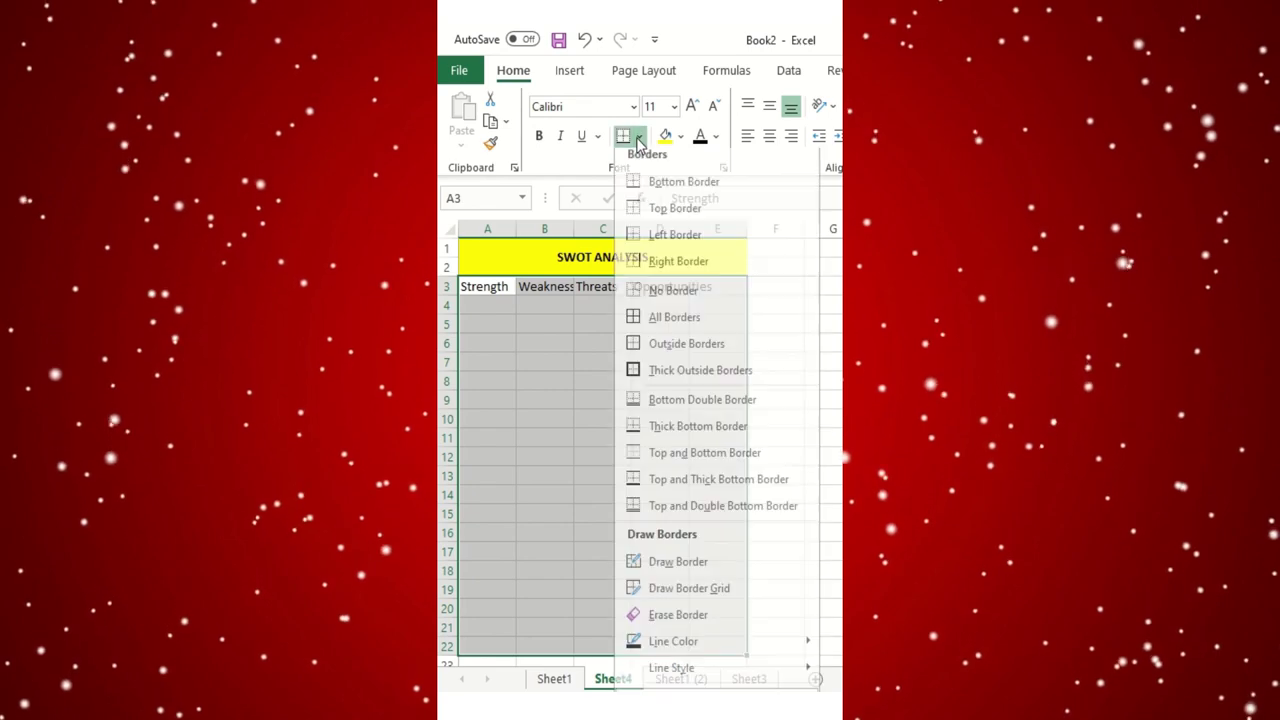
click(670, 321)
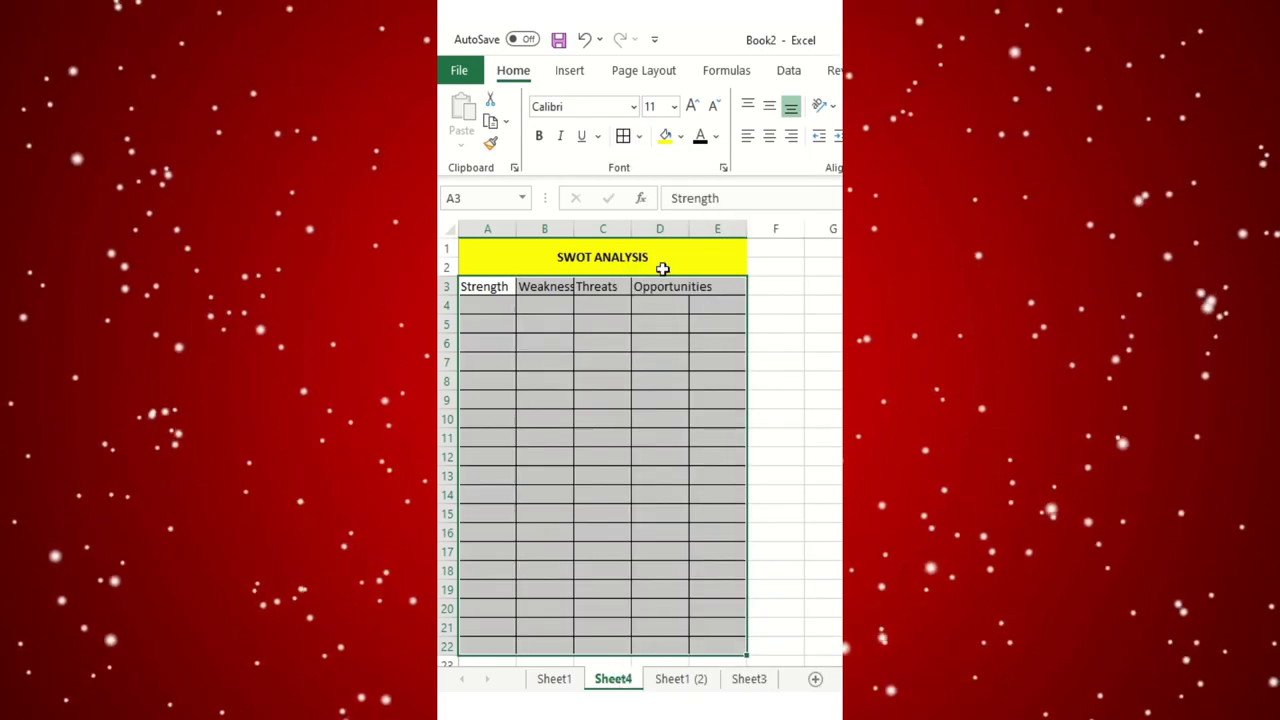
drag(526, 251, 558, 640)
click(640, 137)
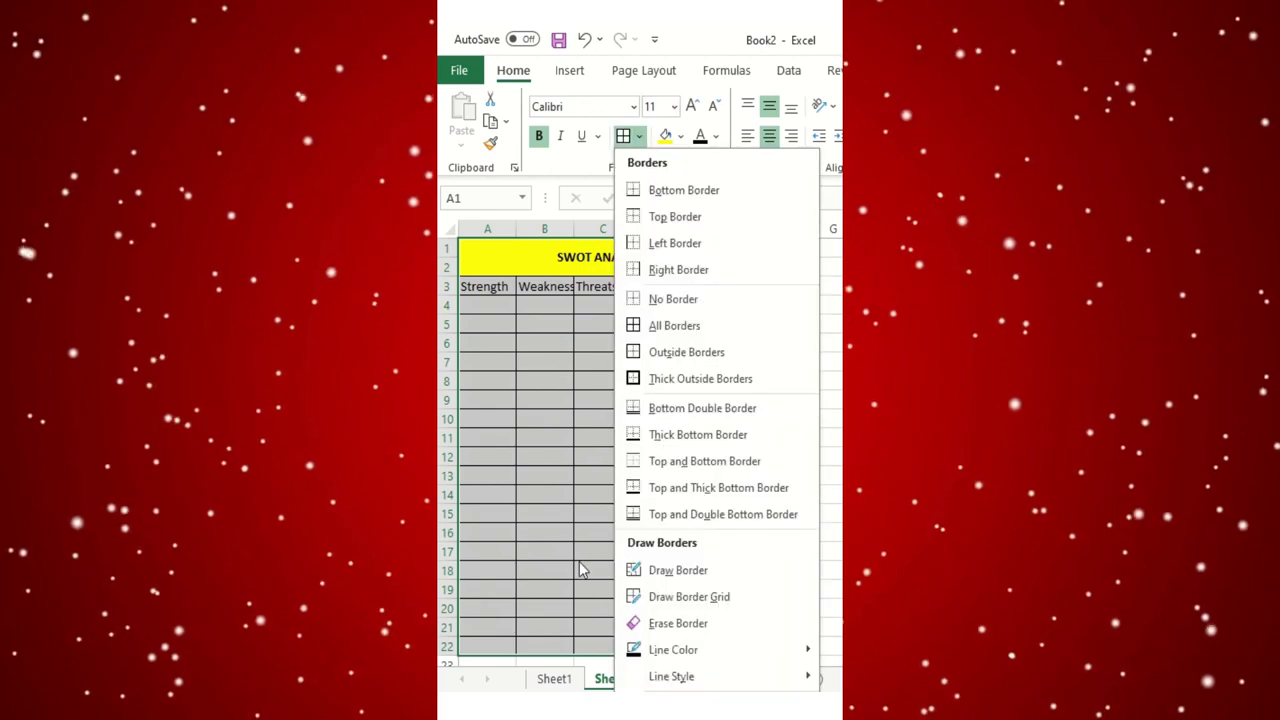
click(688, 380)
click(590, 356)
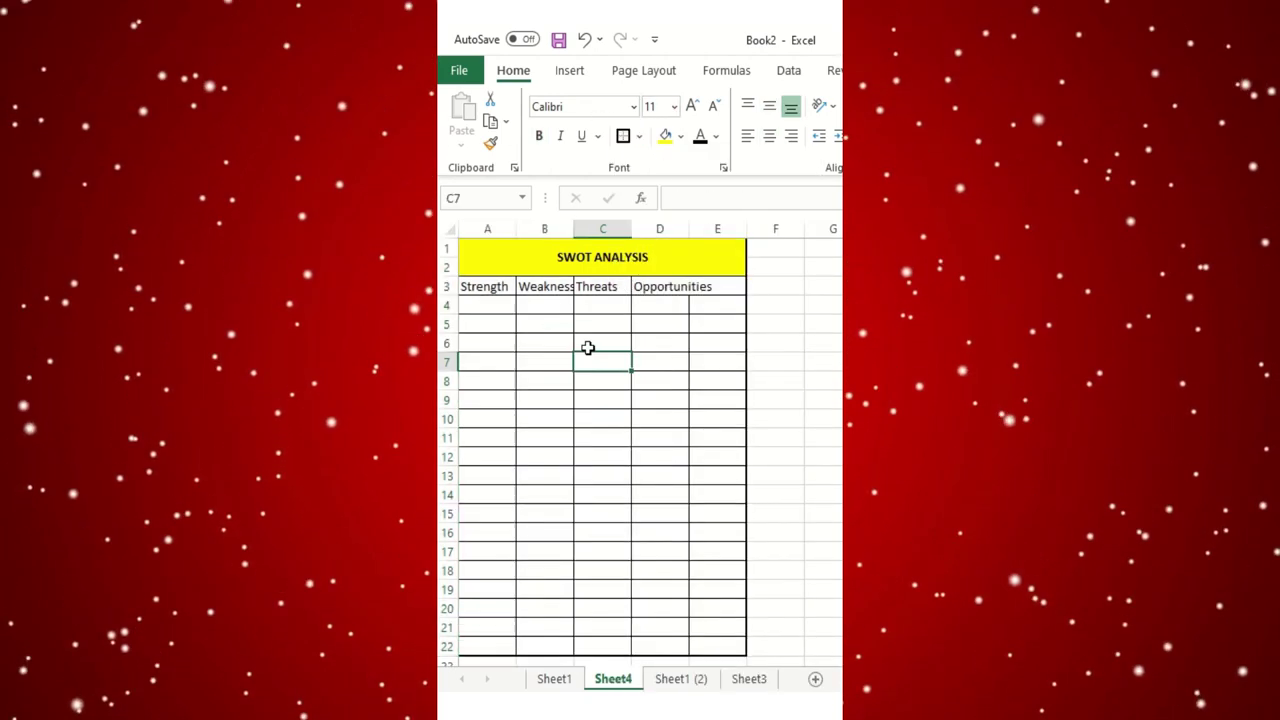
Step: Autofit columns A–E and add a Comments header in E3
drag(483, 228, 717, 229)
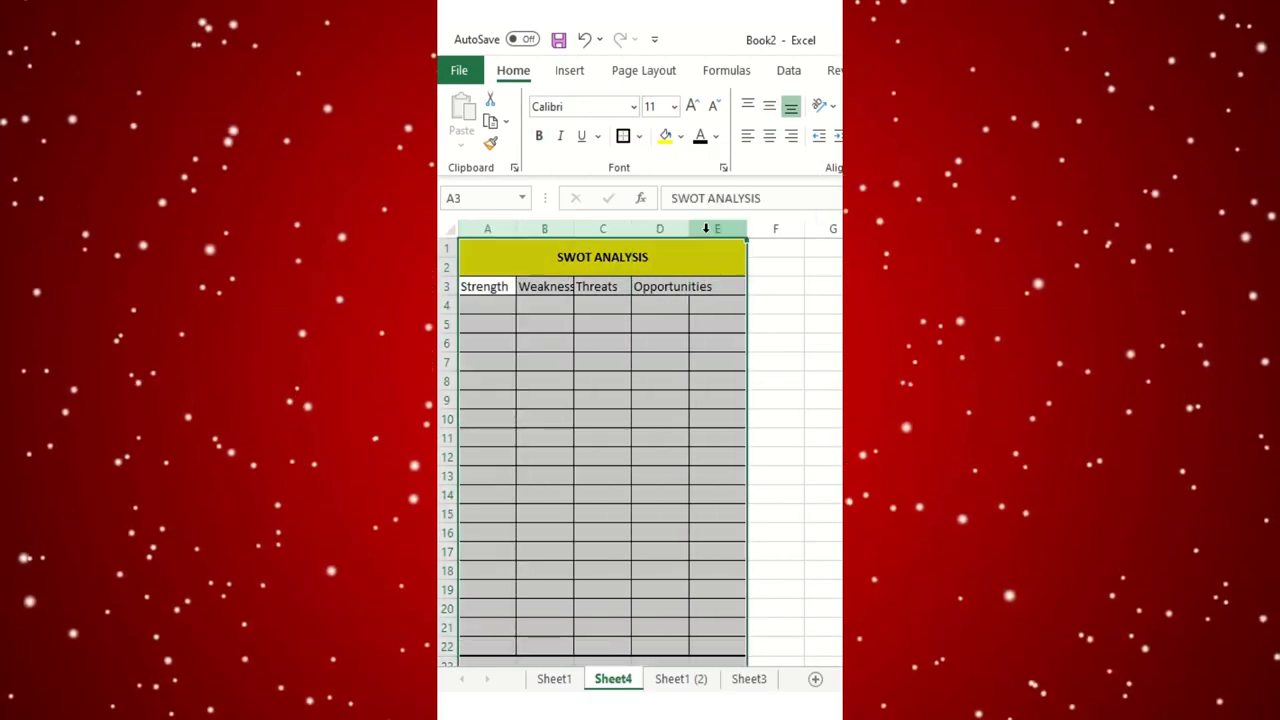
double_click(682, 229)
click(728, 287)
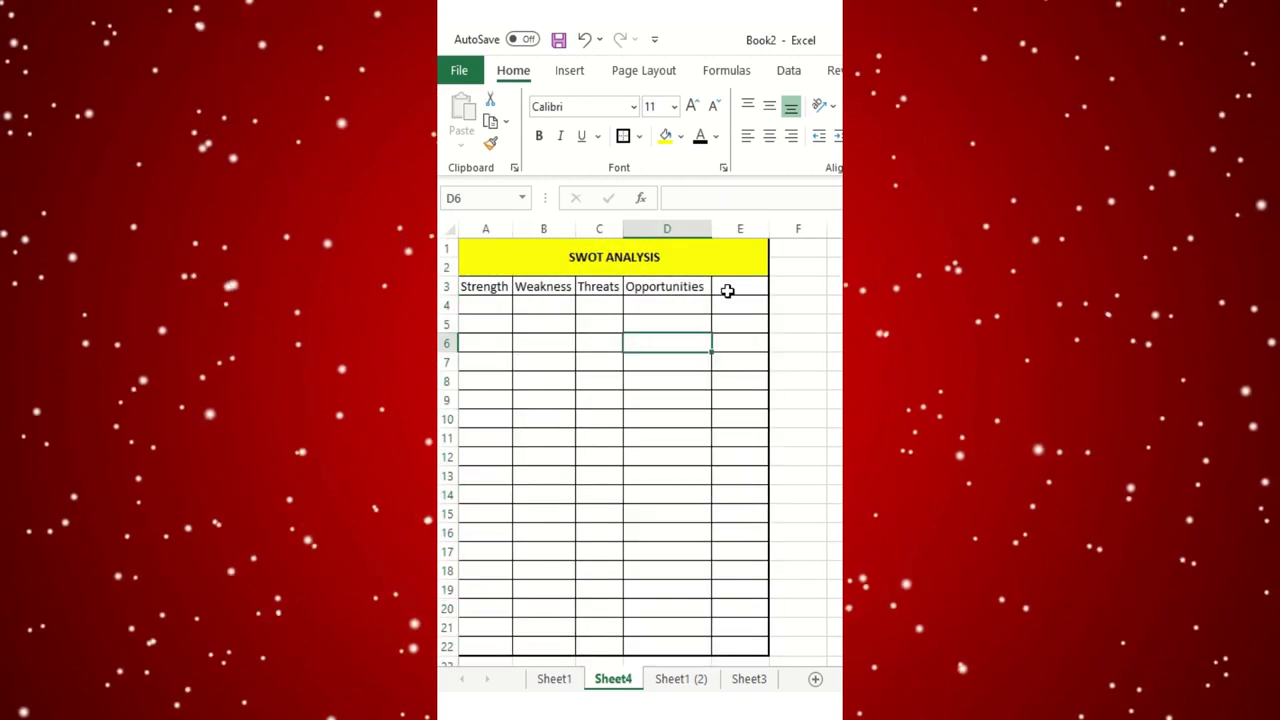
text(cOM)
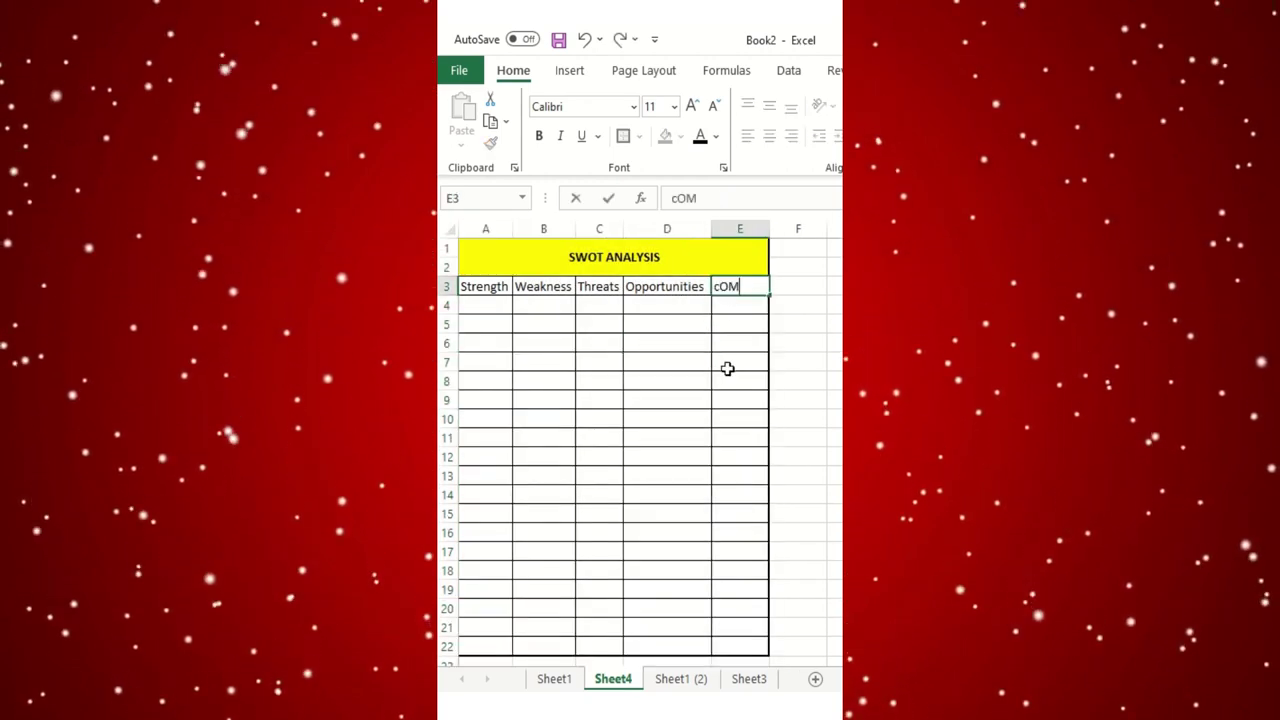
text(MENTS)
key(Return)
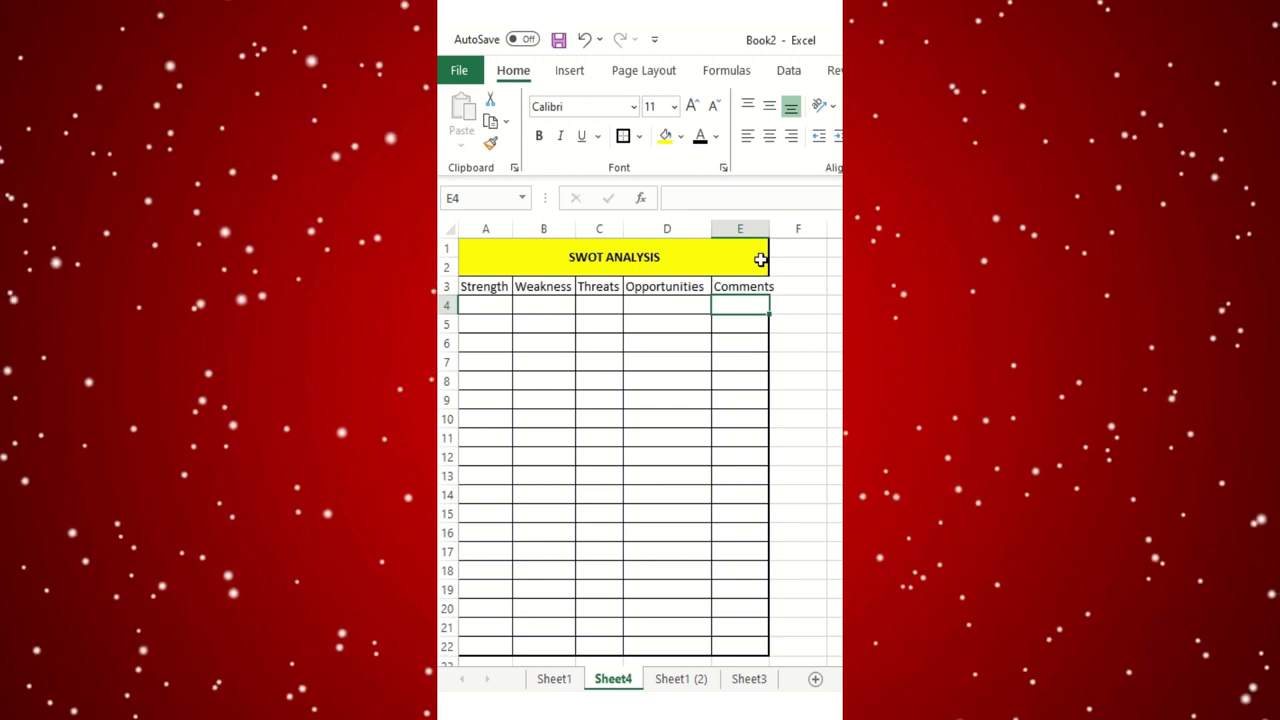
double_click(766, 229)
Step: Make the header row A3:E3 bold
click(577, 374)
drag(503, 289, 727, 290)
key(ctrl+b)
Step: Paste the sales table into A7:E13 and bold its header row A7:E7
click(726, 400)
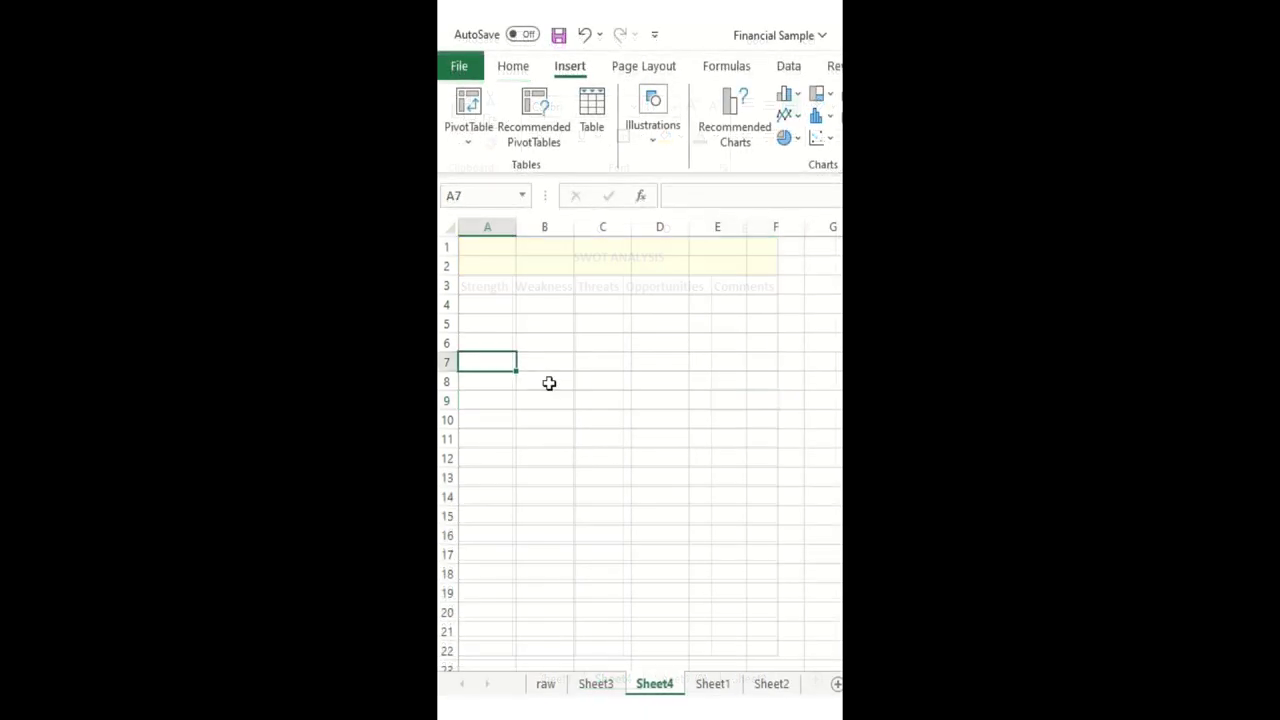
text(Name	Product	Sales Jan	Sales Feb	Sales Mar Rohit	MAC	$ 497.00	$ 934.00	$ 485.00 Akshay	TV	$ 892.00	$ 737.00	$ 402.00 Navin	LAPTOP	$ 189.00	$ 185.00	$ 587.00 Subhash	MOBILE	$ 975.00	$ 916.00	$ 710.00 Sudhansh	MAC	$ 424.00	$ 199.00	$ 384.00 Ravina	TV	$ 367.00	$ 164.00	$ 736.00)
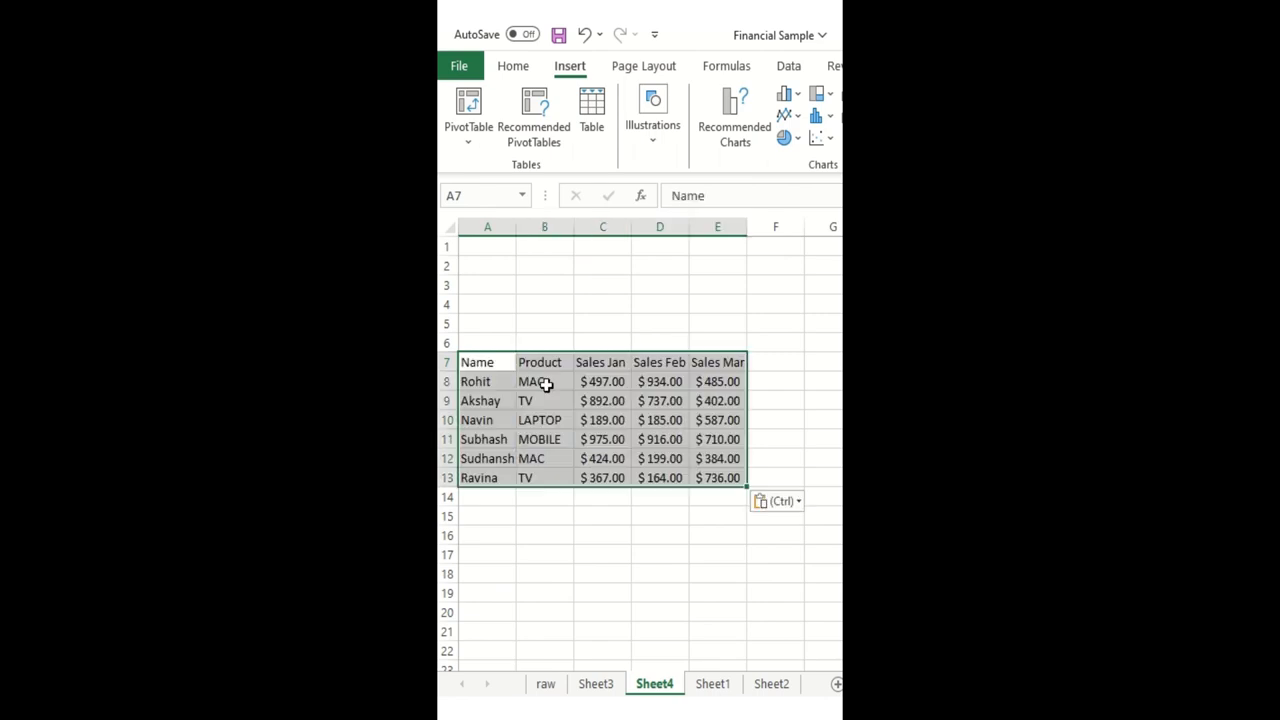
click(530, 390)
drag(505, 362, 709, 362)
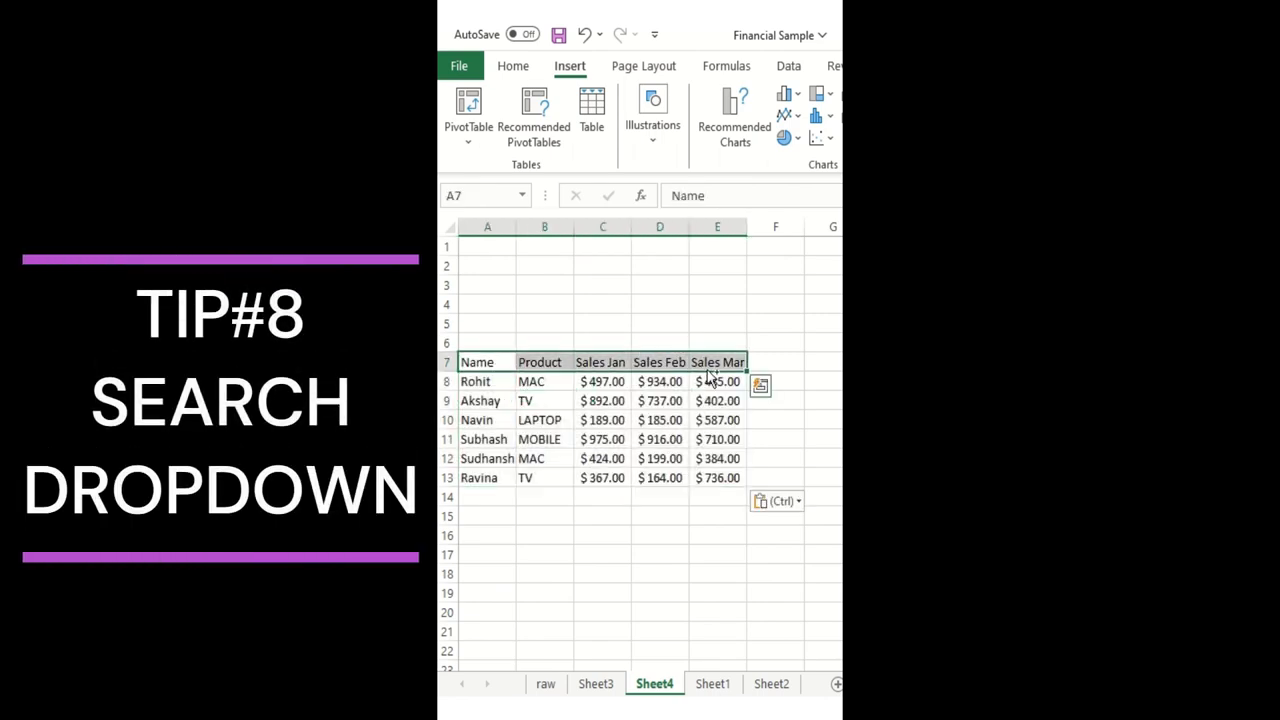
key(ctrl+b)
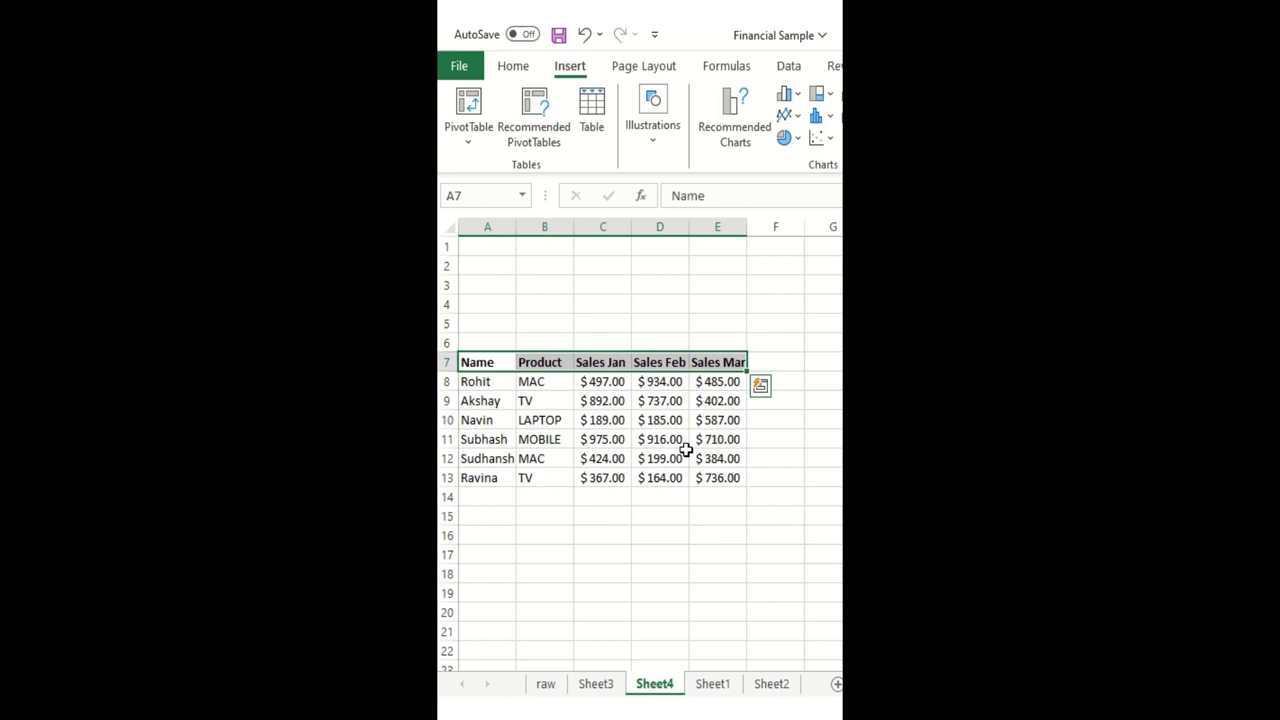
Step: Copy the bold header row A7:E7 into row 3 starting at A3
key(ctrl+c)
click(507, 290)
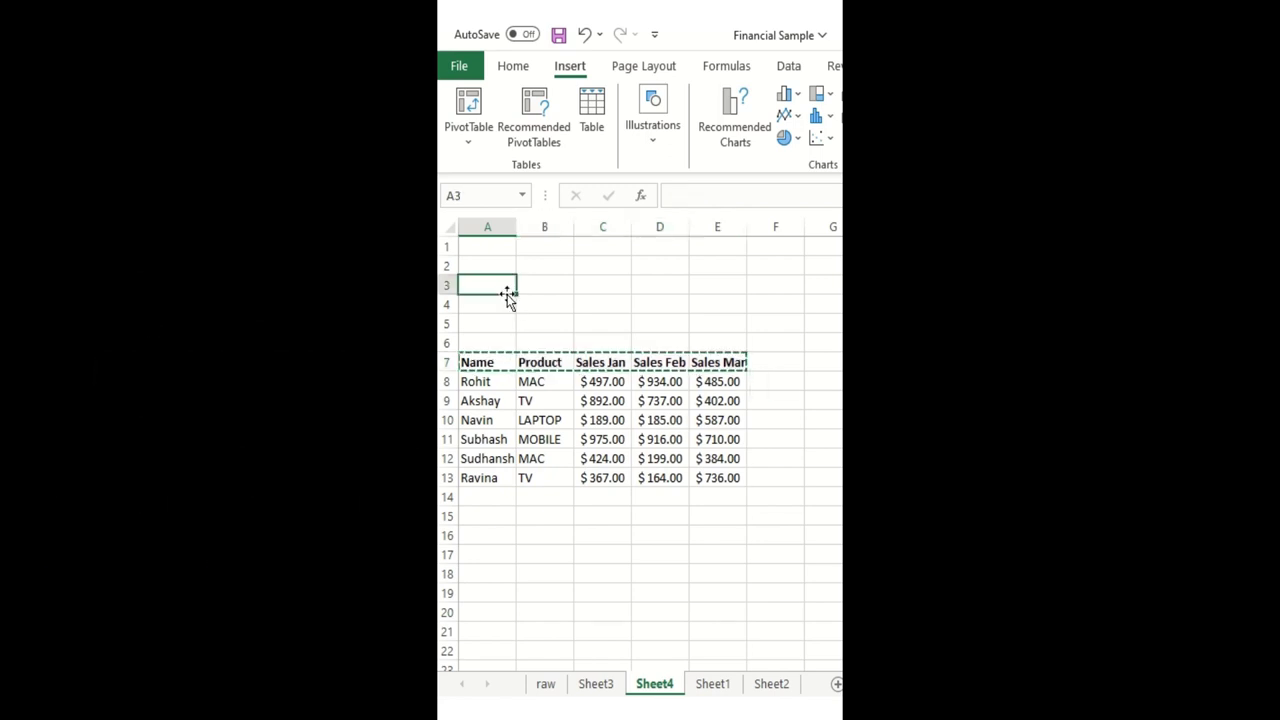
key(ctrl+v)
key(Escape)
click(543, 340)
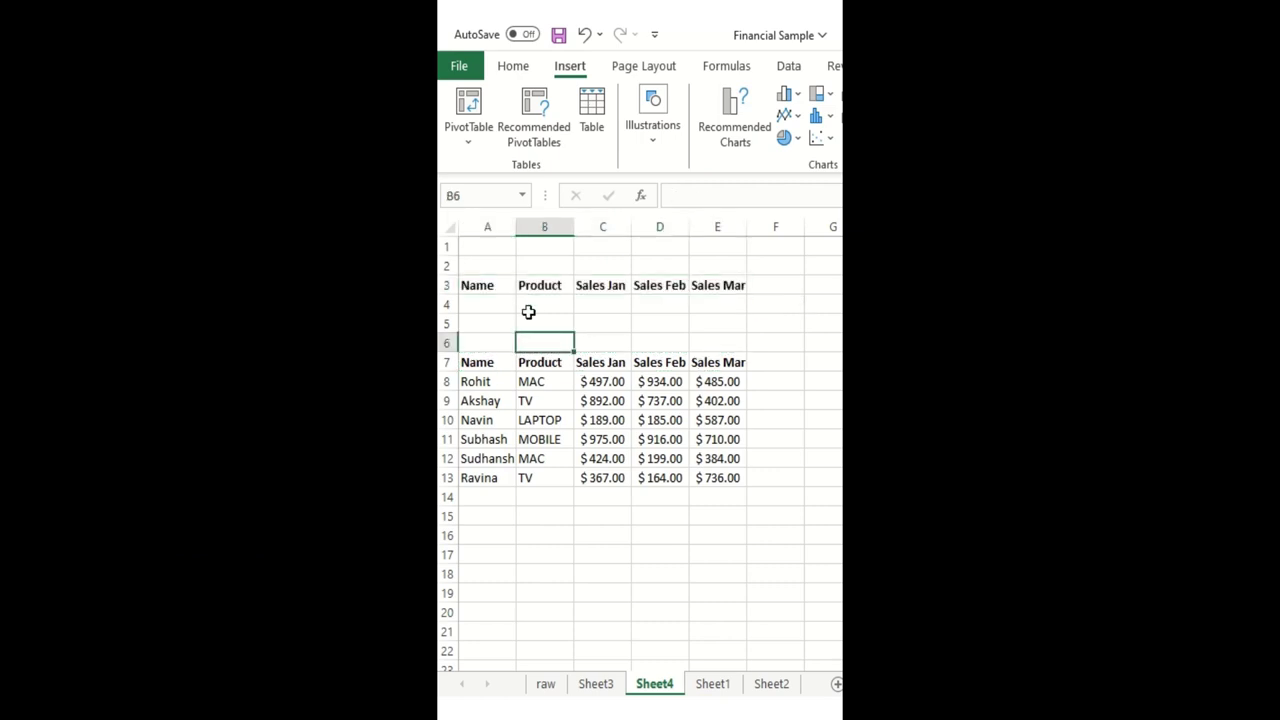
drag(481, 247, 488, 258)
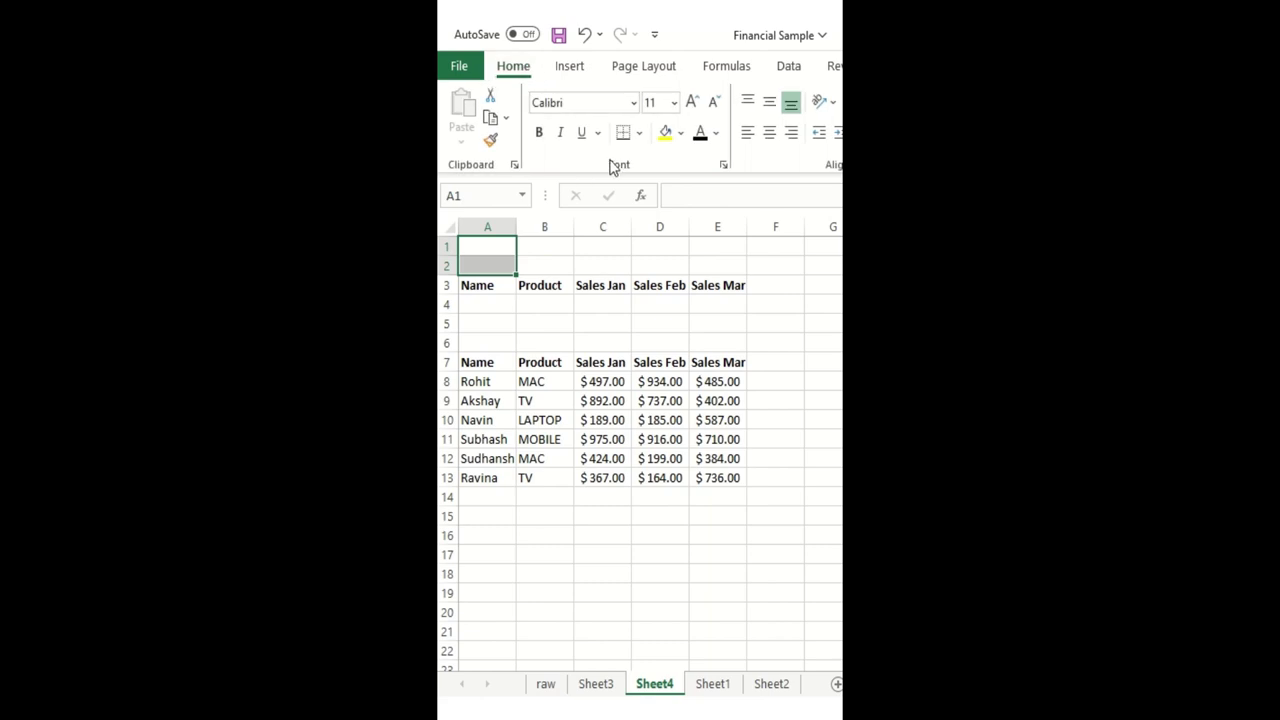
Step: Fill A1:A2 yellow and merge it into one centred cell
click(665, 133)
key(alt+h)
key(m)
key(c)
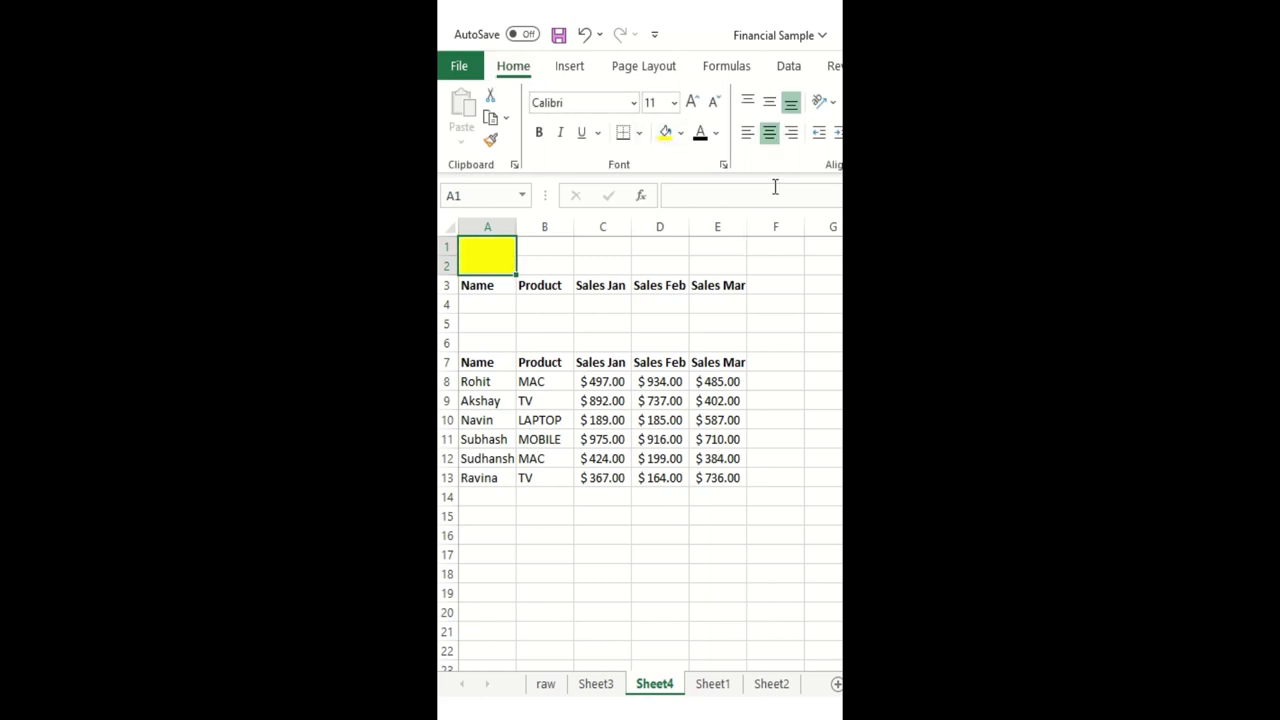
click(566, 263)
click(500, 268)
Step: Insert a magnifying-glass icon and shrink it to fit the yellow A1 cell
click(568, 66)
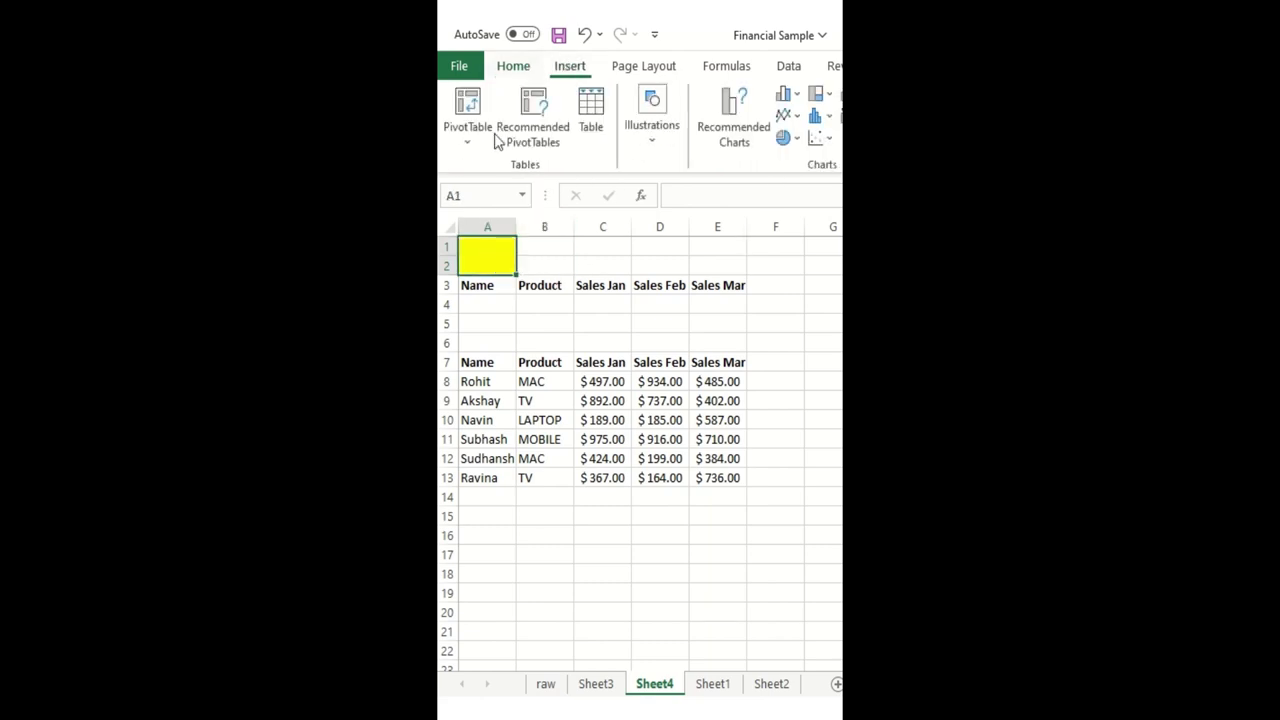
click(651, 142)
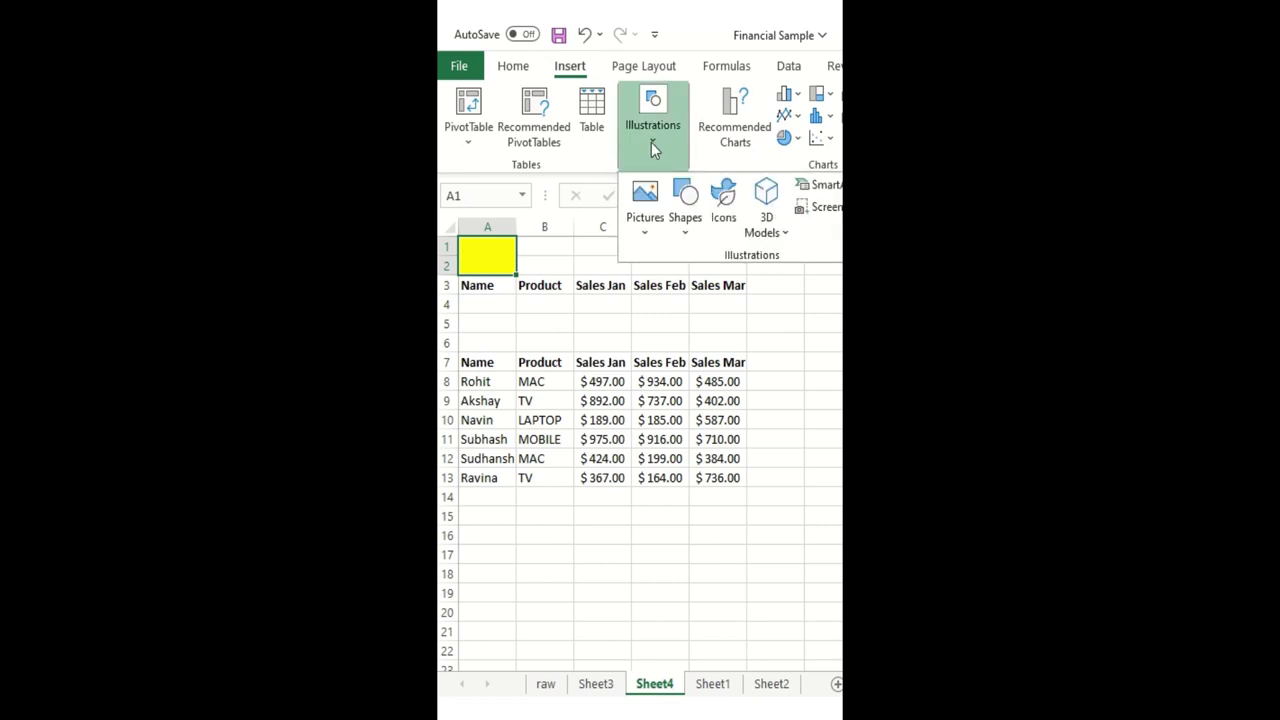
click(716, 232)
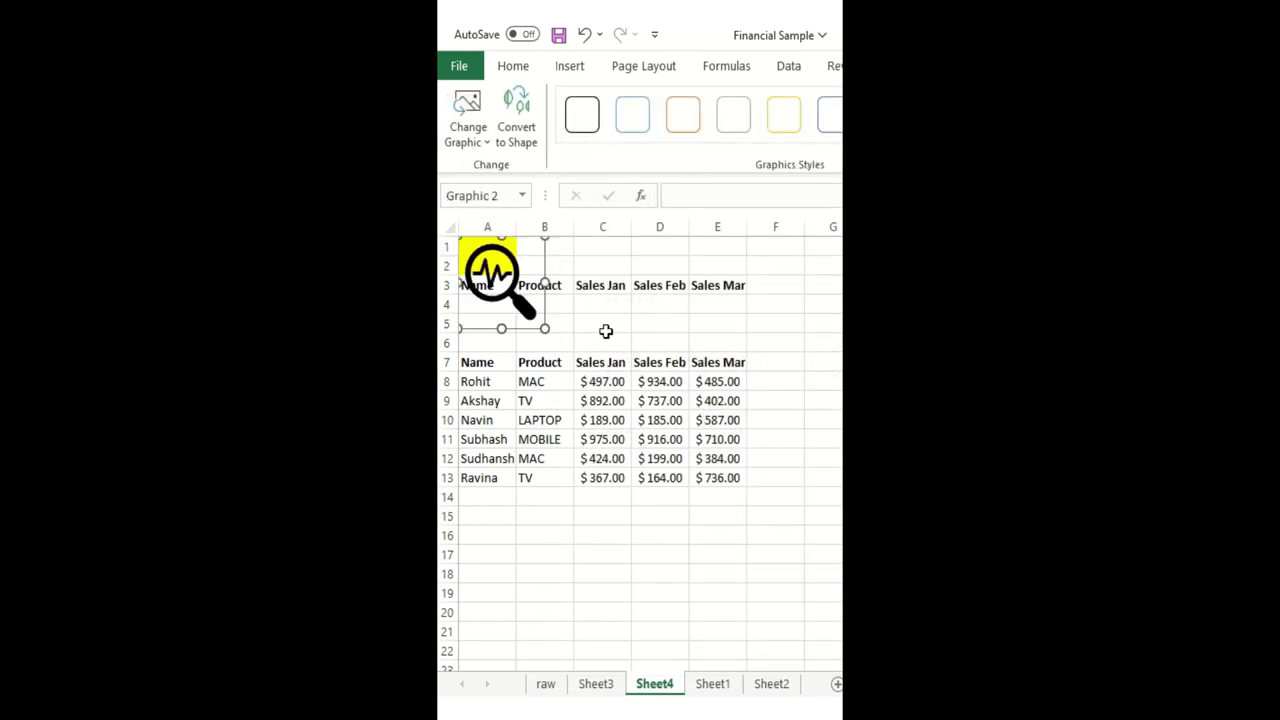
drag(546, 330, 716, 267)
click(563, 320)
Step: Merge and centre B1:E2 into a single cell
key(alt+h)
key(m)
key(c)
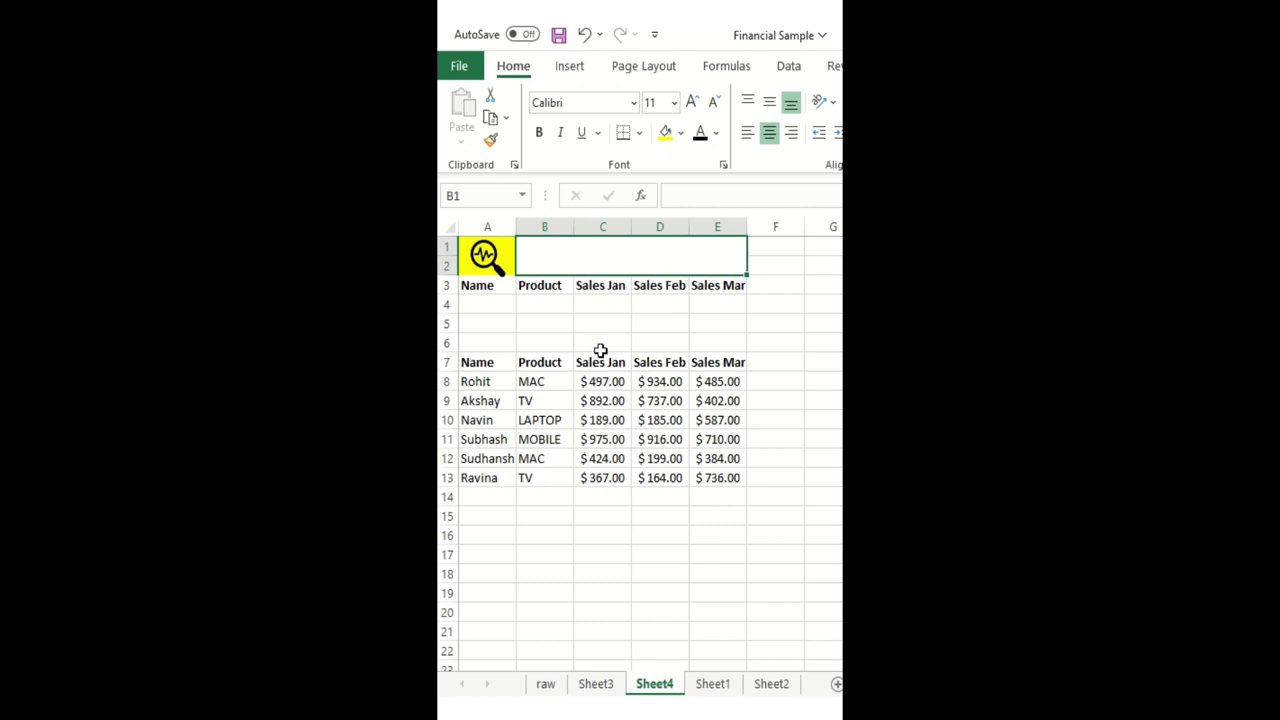
Step: Add List data validation to B1 with source $A$8:$A$13
click(789, 67)
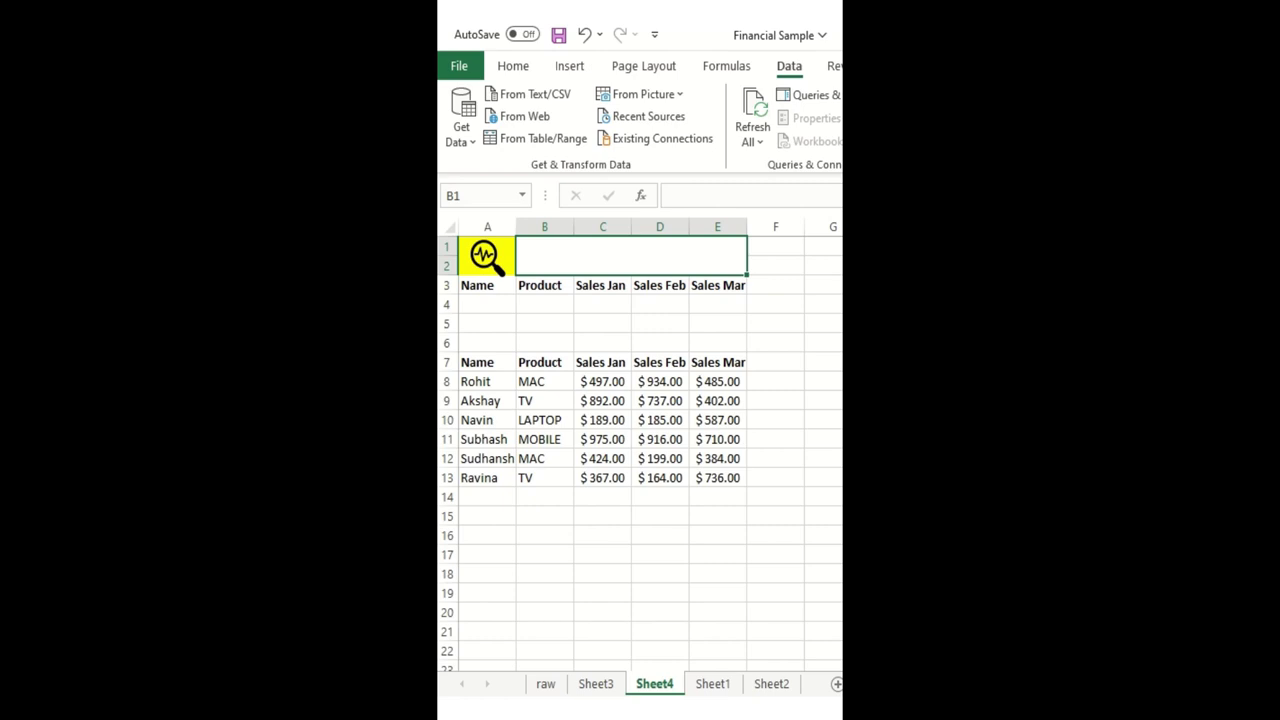
key(alt+a)
key(v)
key(v)
drag(695, 260, 642, 310)
click(600, 400)
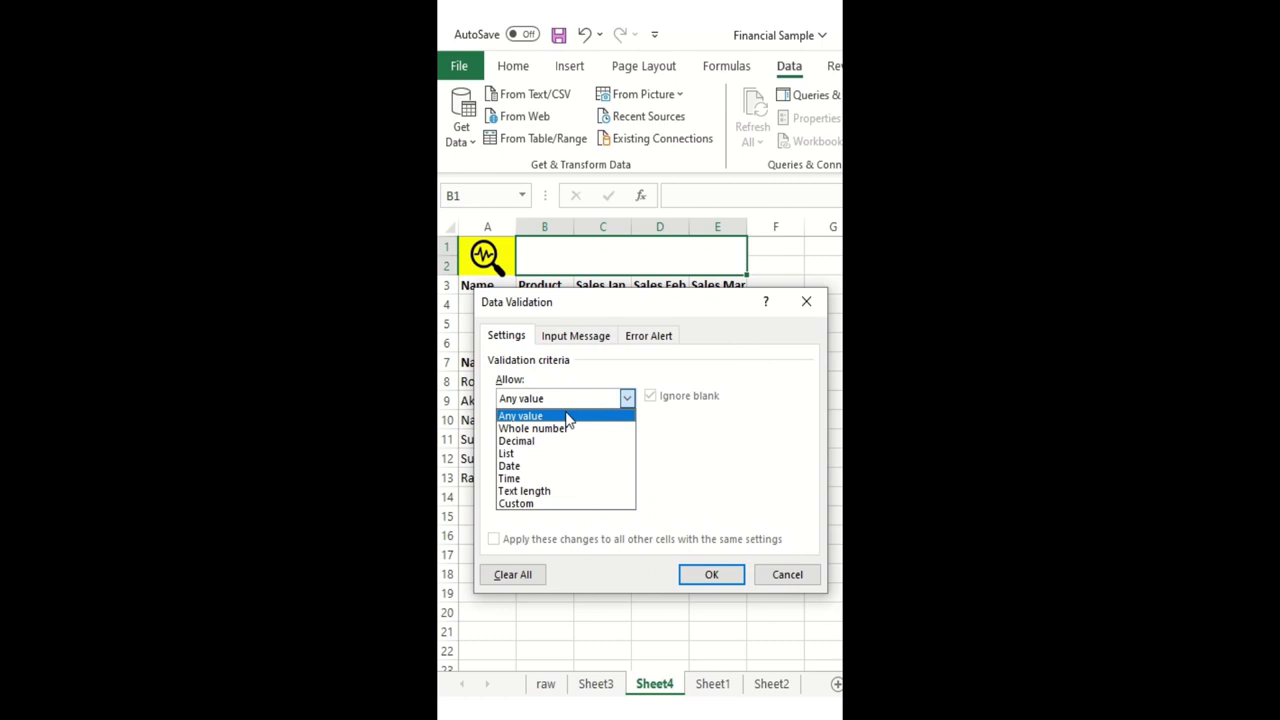
click(516, 455)
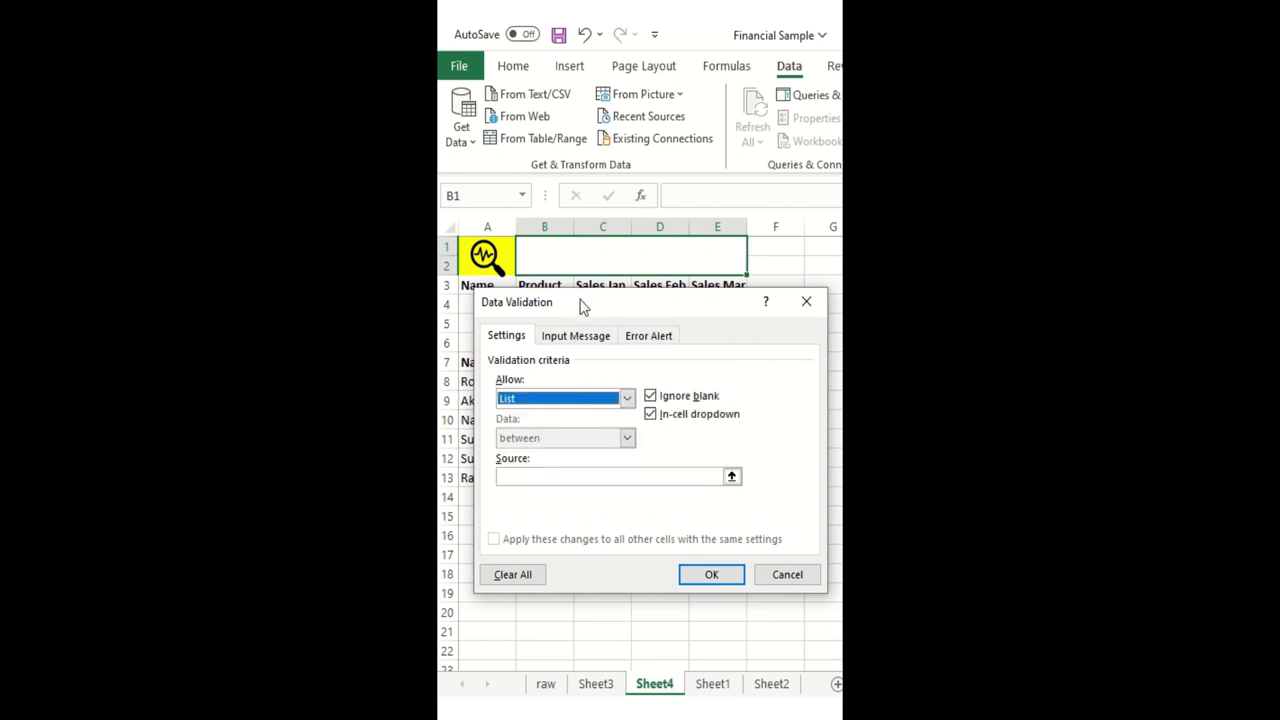
drag(583, 306, 789, 229)
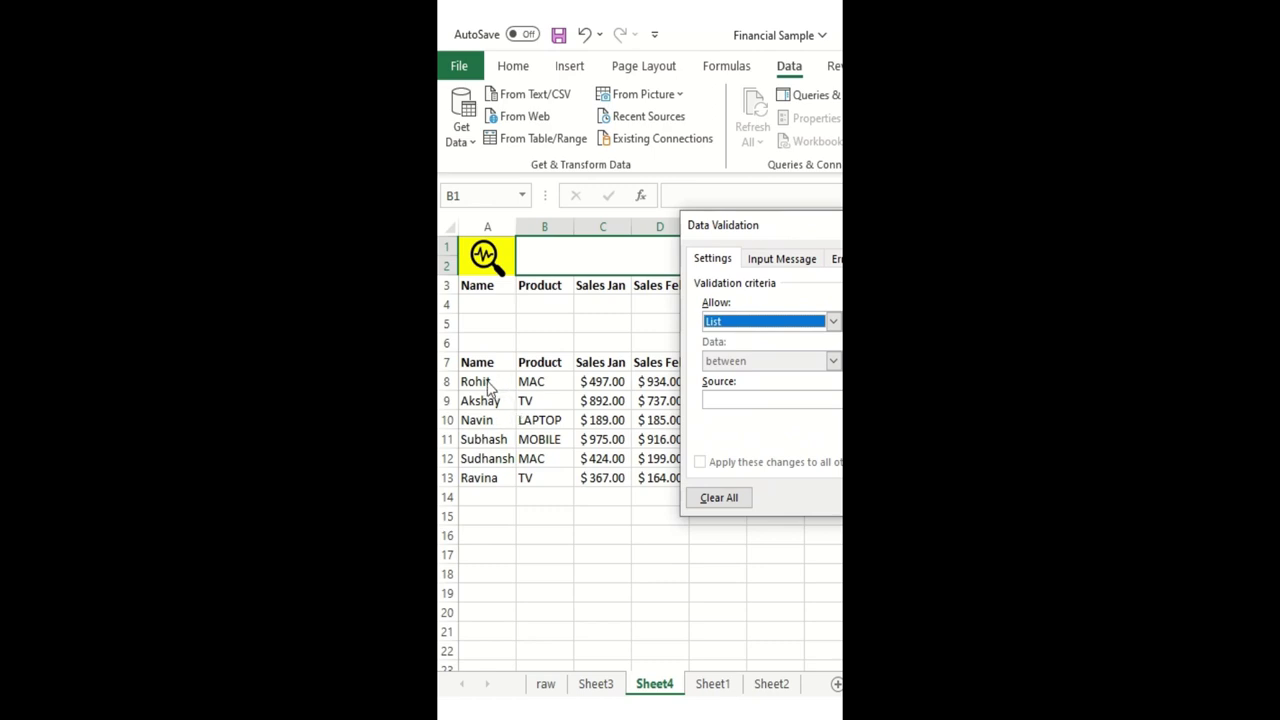
click(784, 403)
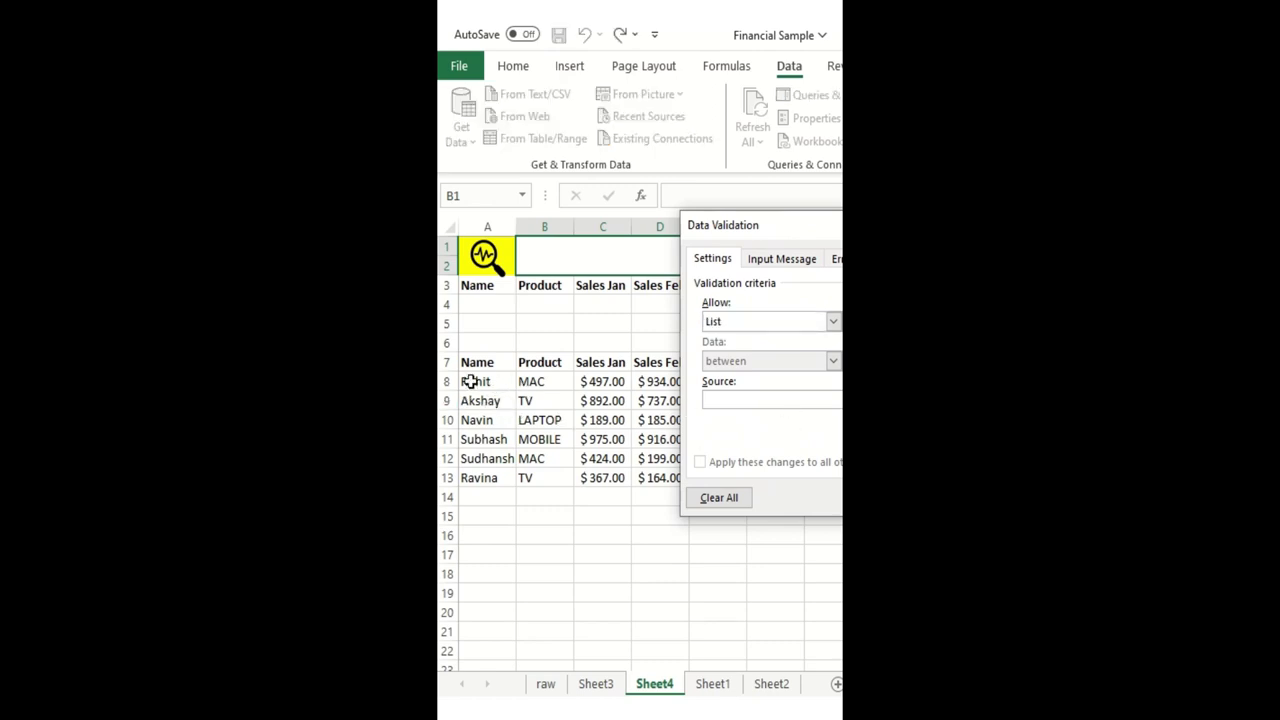
drag(470, 381, 484, 471)
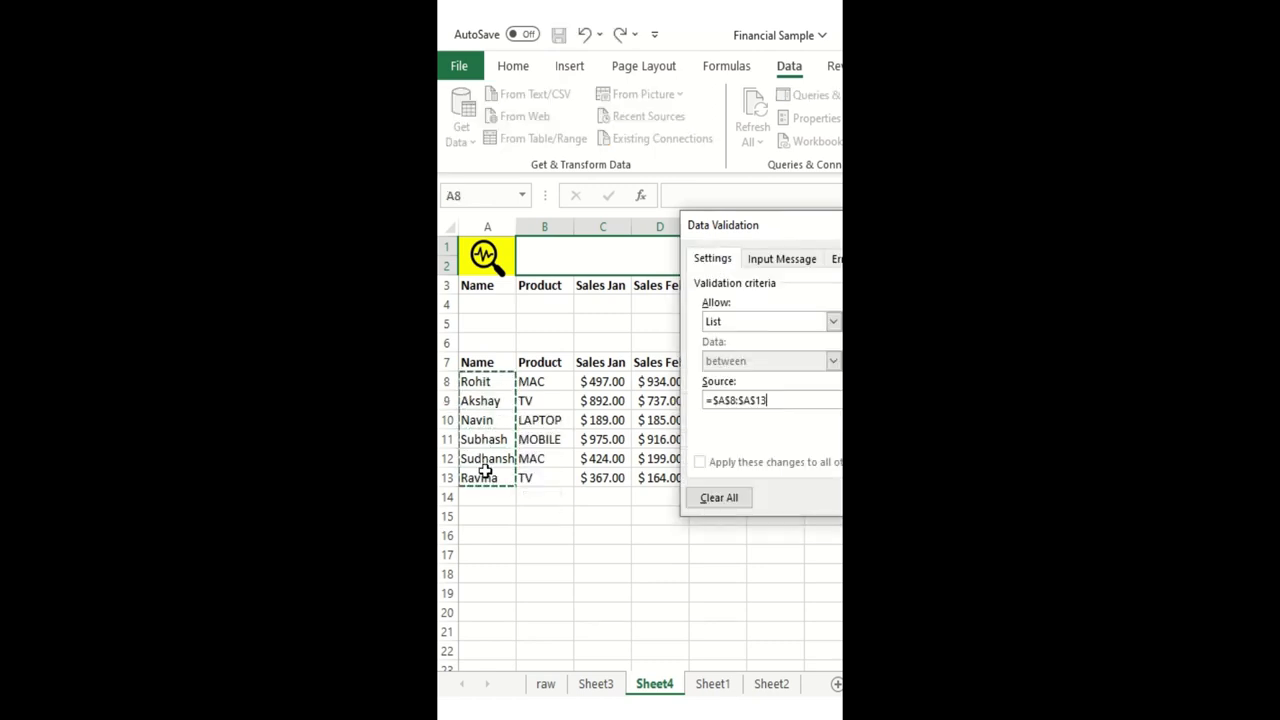
key(Return)
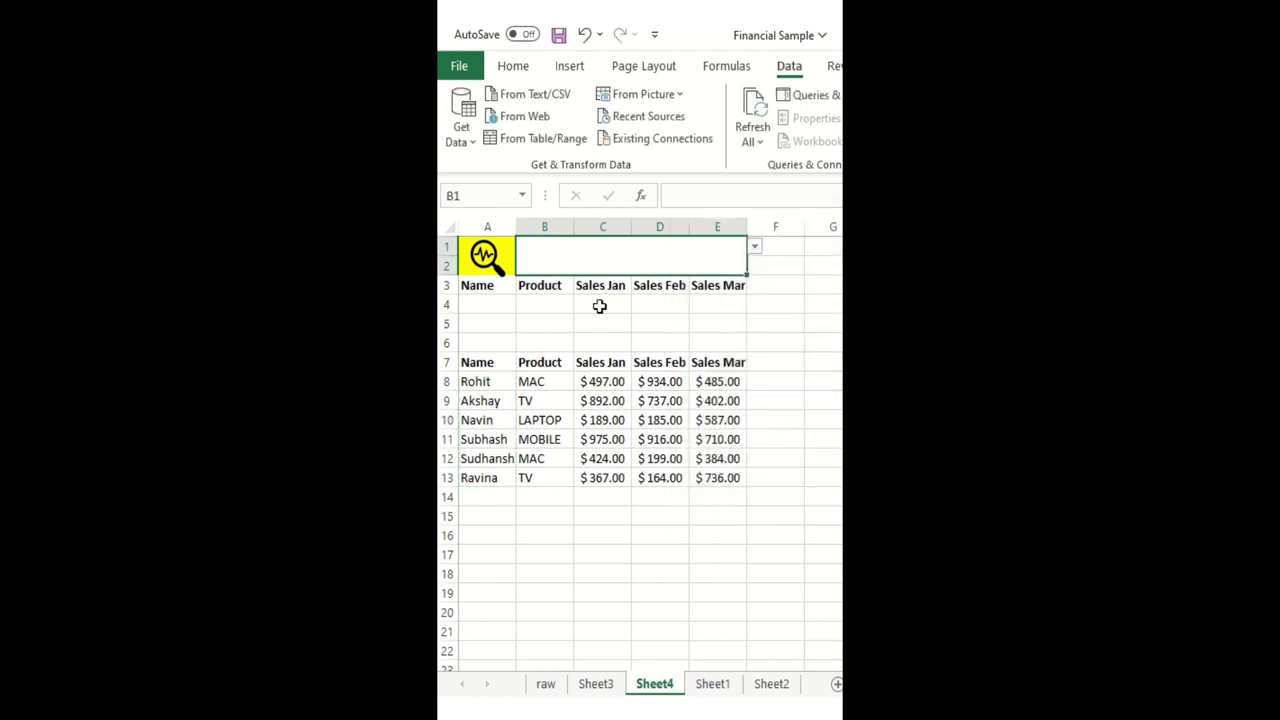
Step: Open B1's dropdown to check the six names are offered
click(600, 306)
click(676, 257)
click(754, 246)
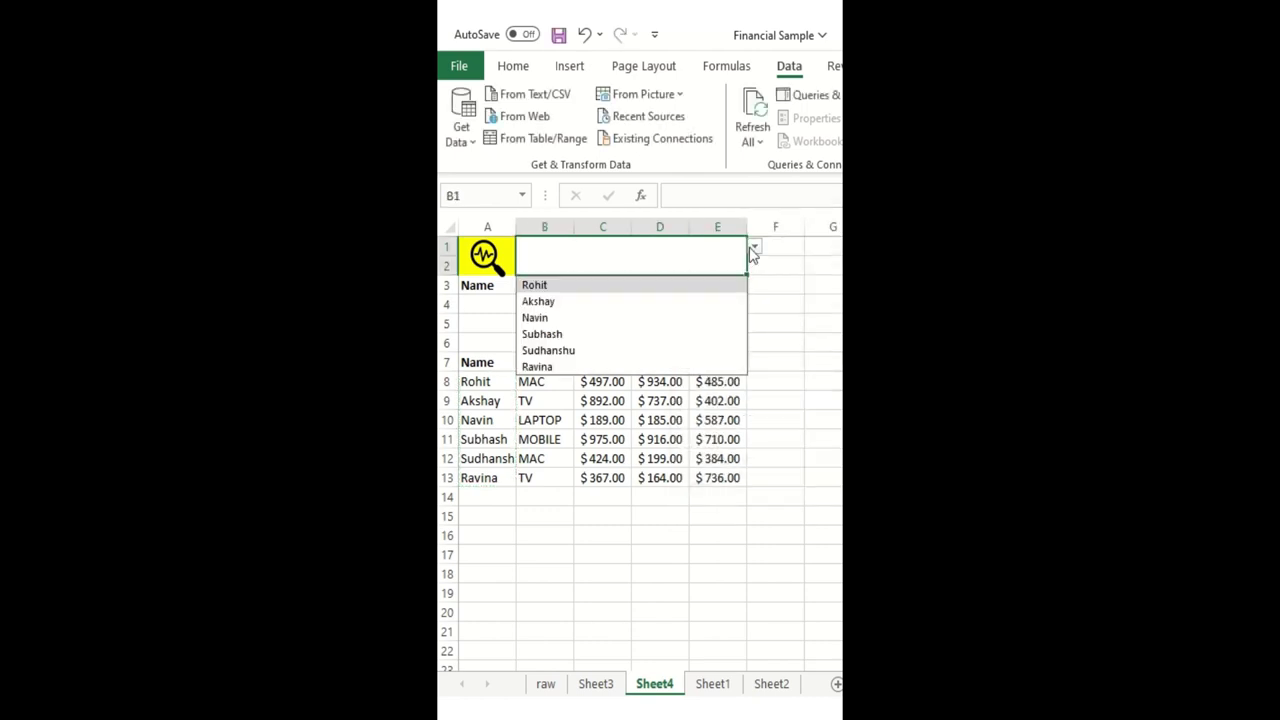
Step: Enter =FILTER(A7:E13,A7:A13=B1,"NOT AVAILABLE") in A4
click(478, 302)
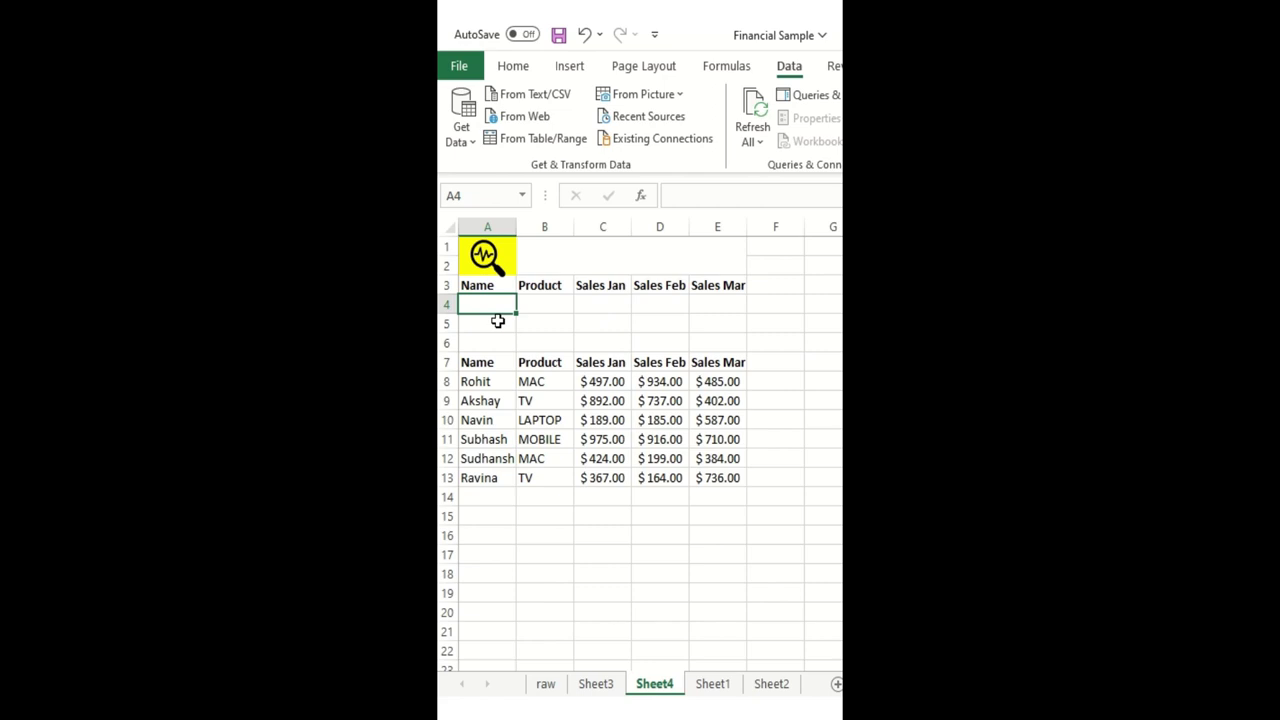
text(=)
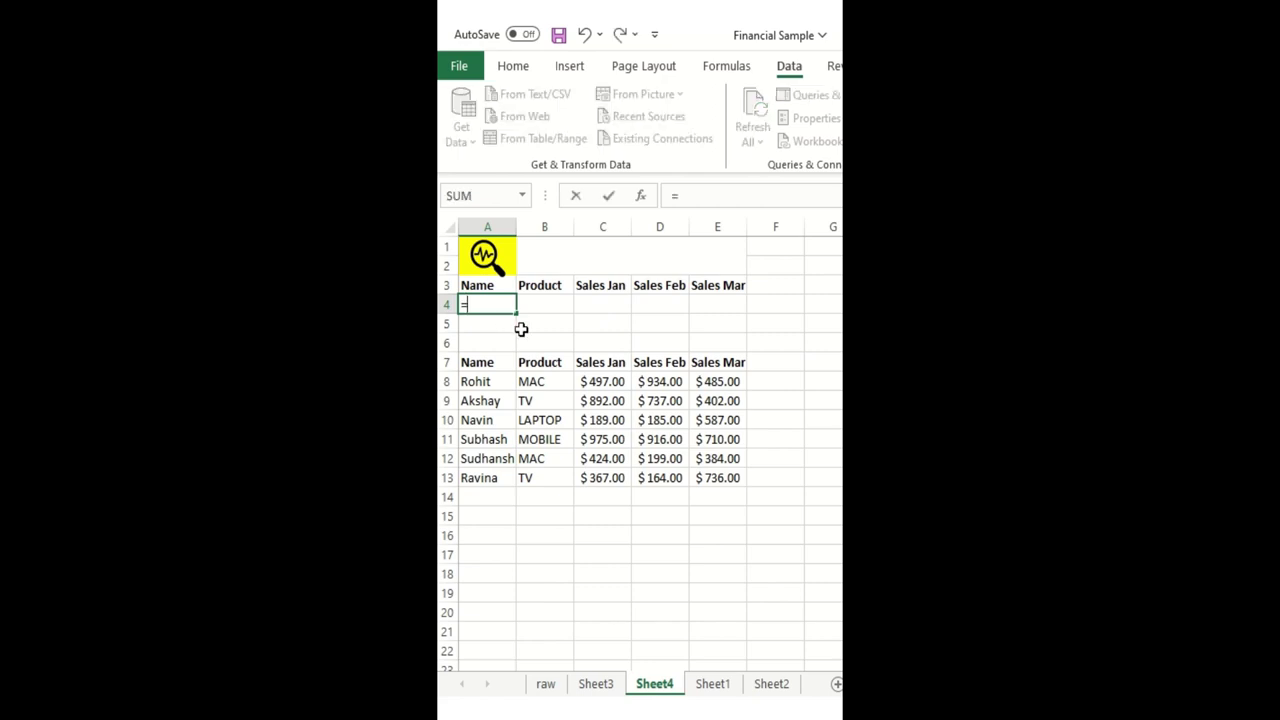
text(filter)
key(Tab)
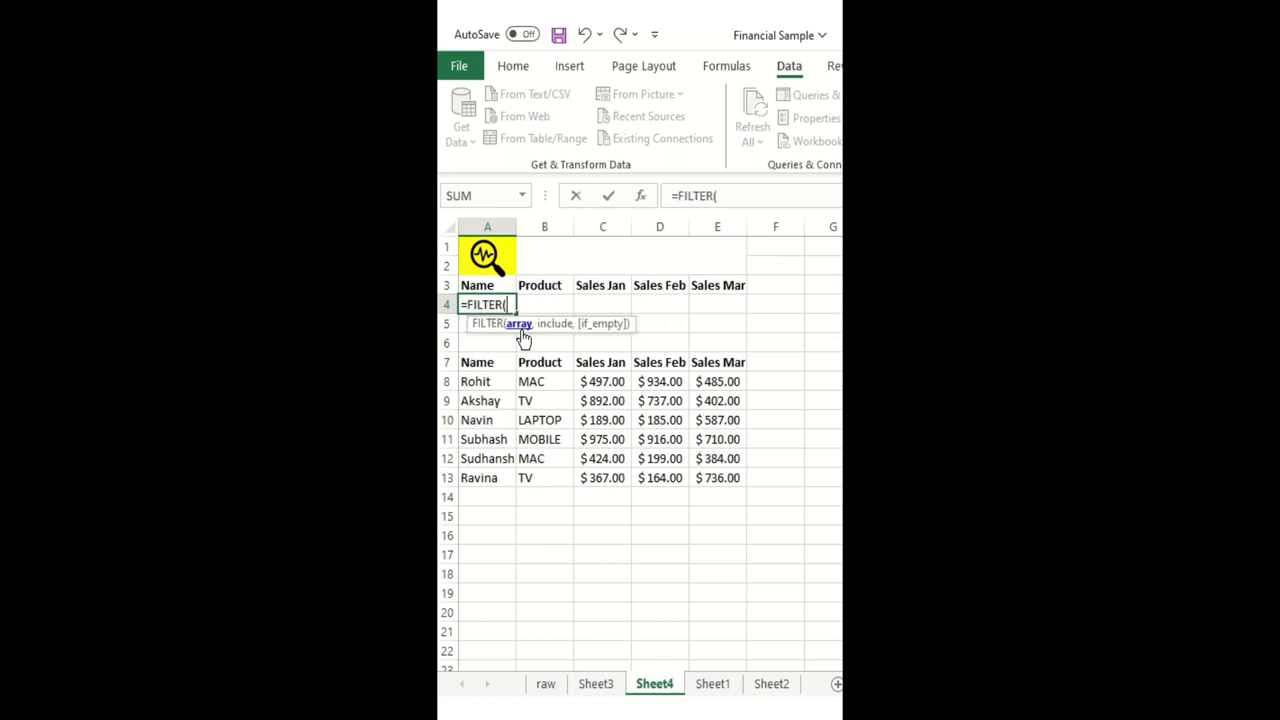
drag(506, 363, 716, 478)
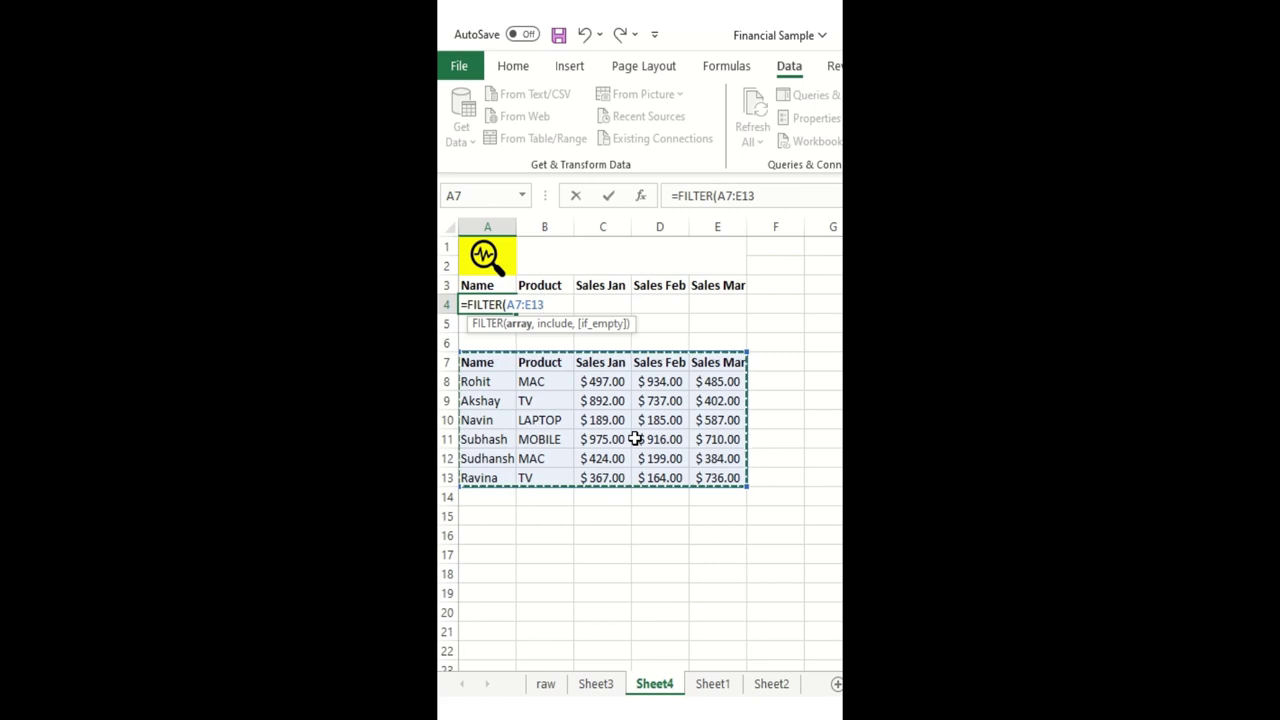
text(,)
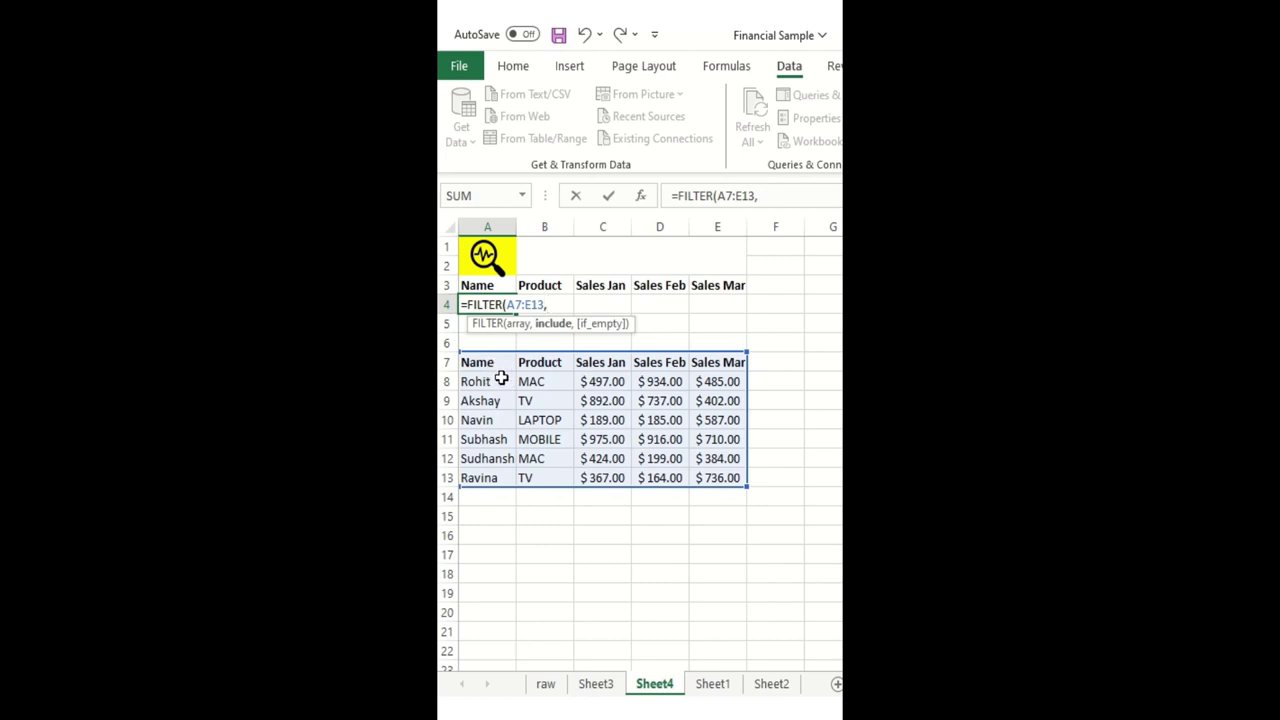
drag(492, 365, 500, 477)
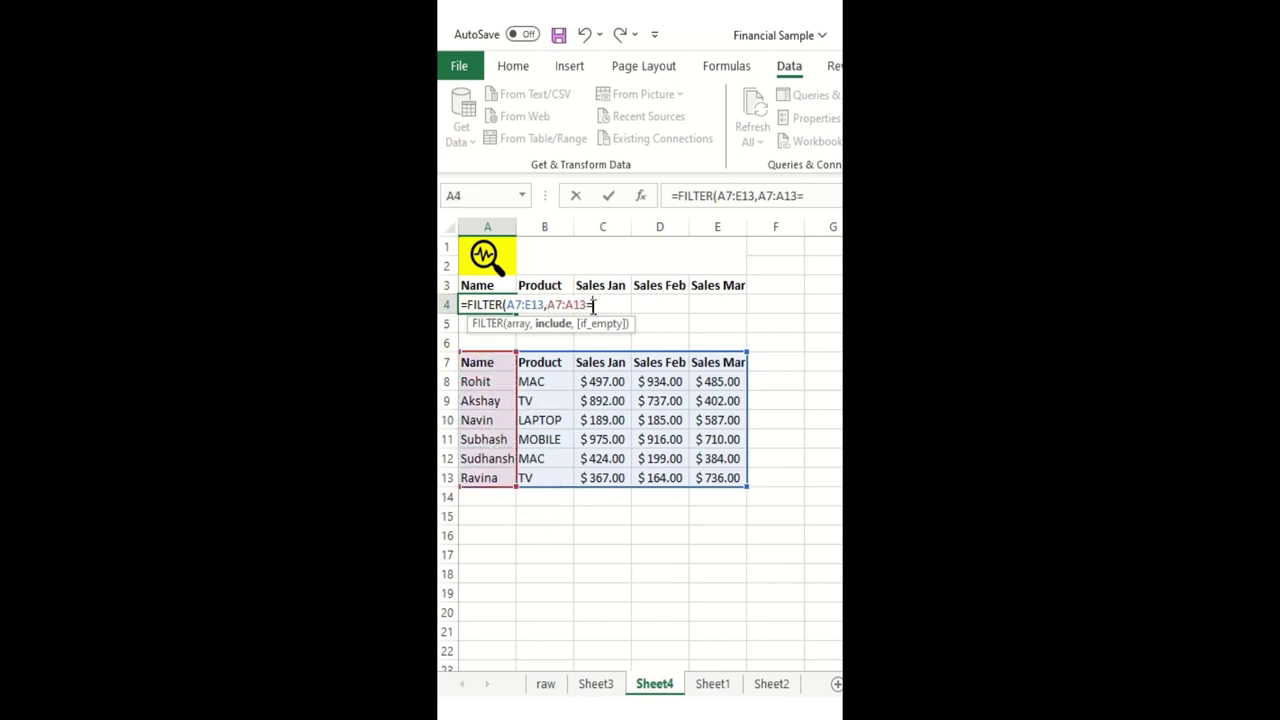
click(627, 258)
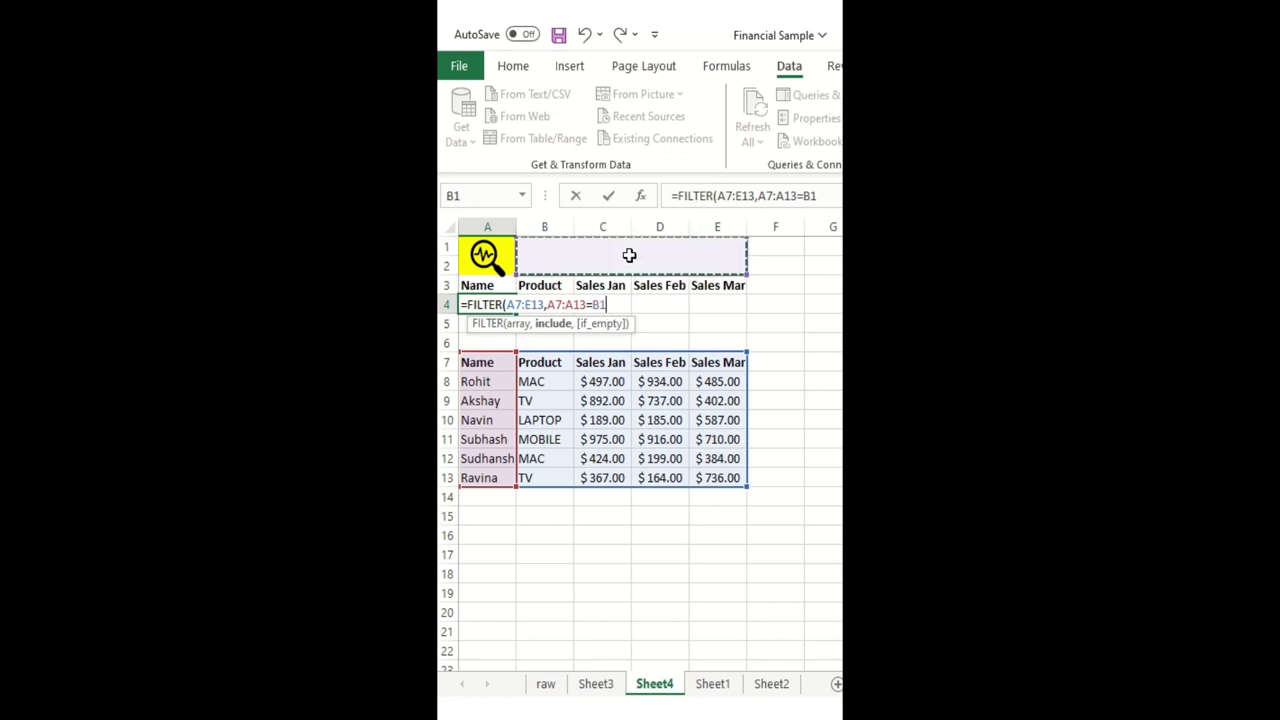
text(,"NOT AVAILABLE)
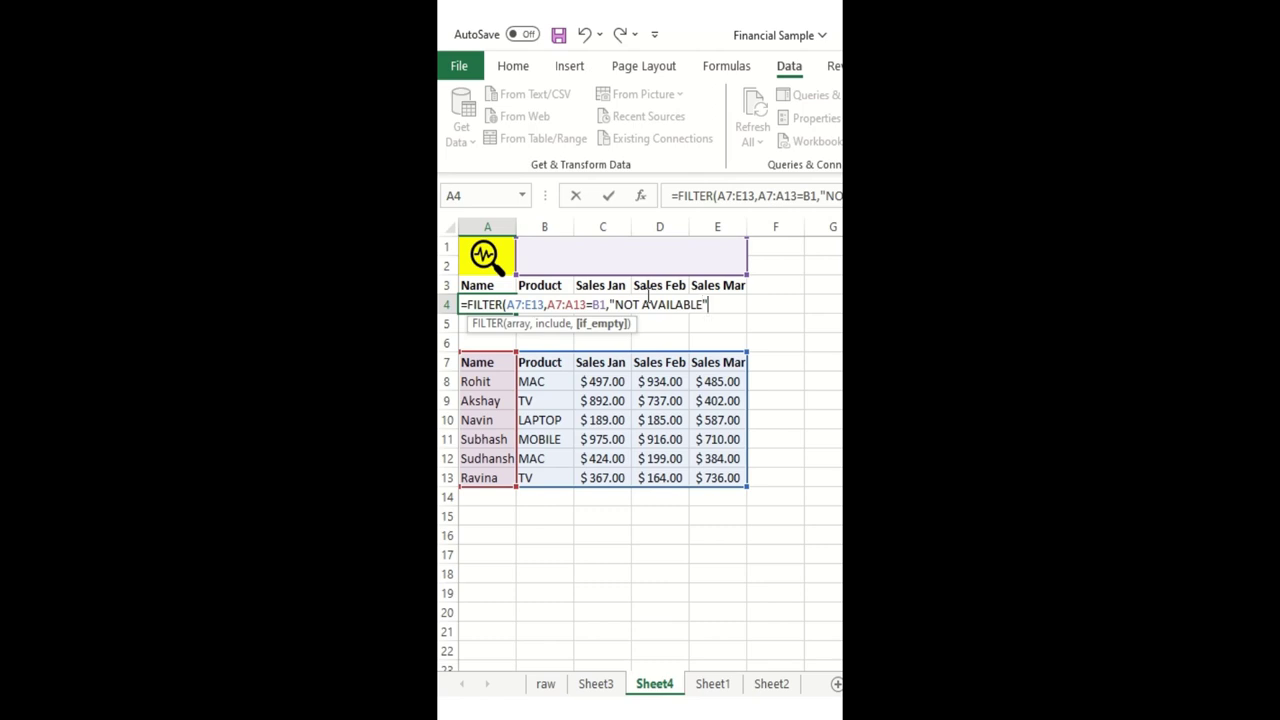
key(Return)
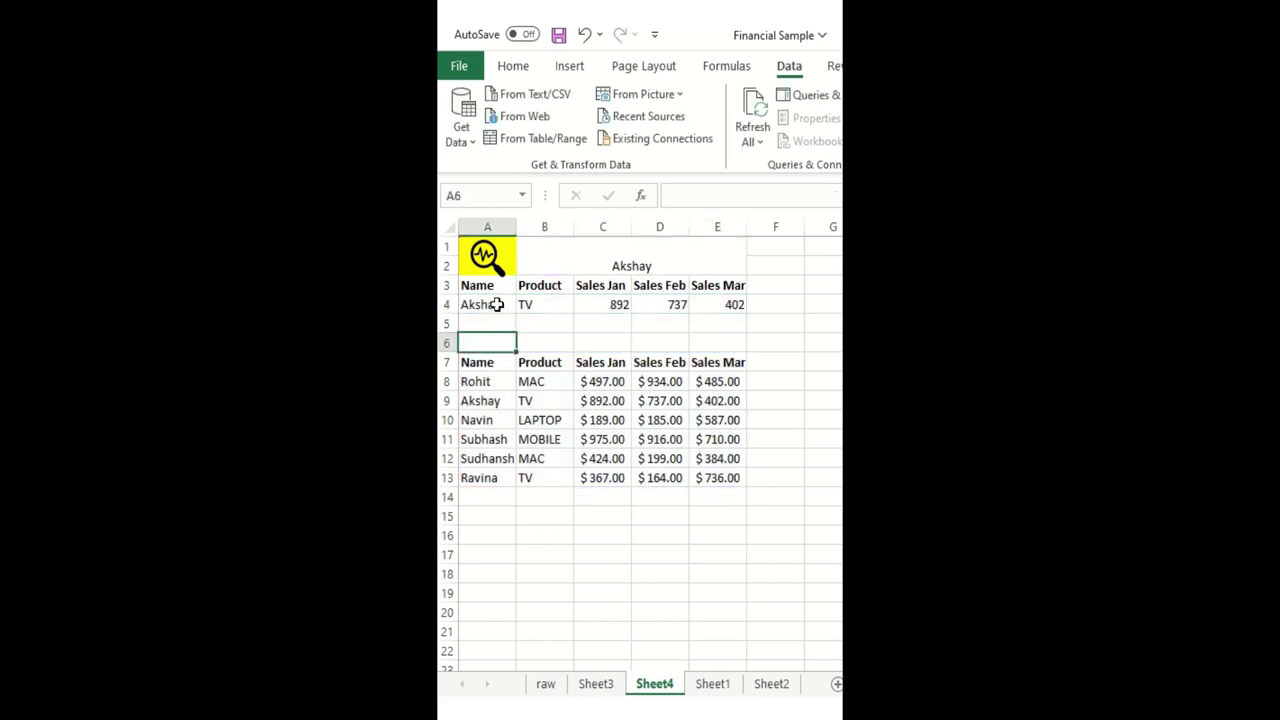
Step: Test the filter by choosing Navin, then Sudhanshu, from B1's dropdown
click(666, 251)
click(755, 247)
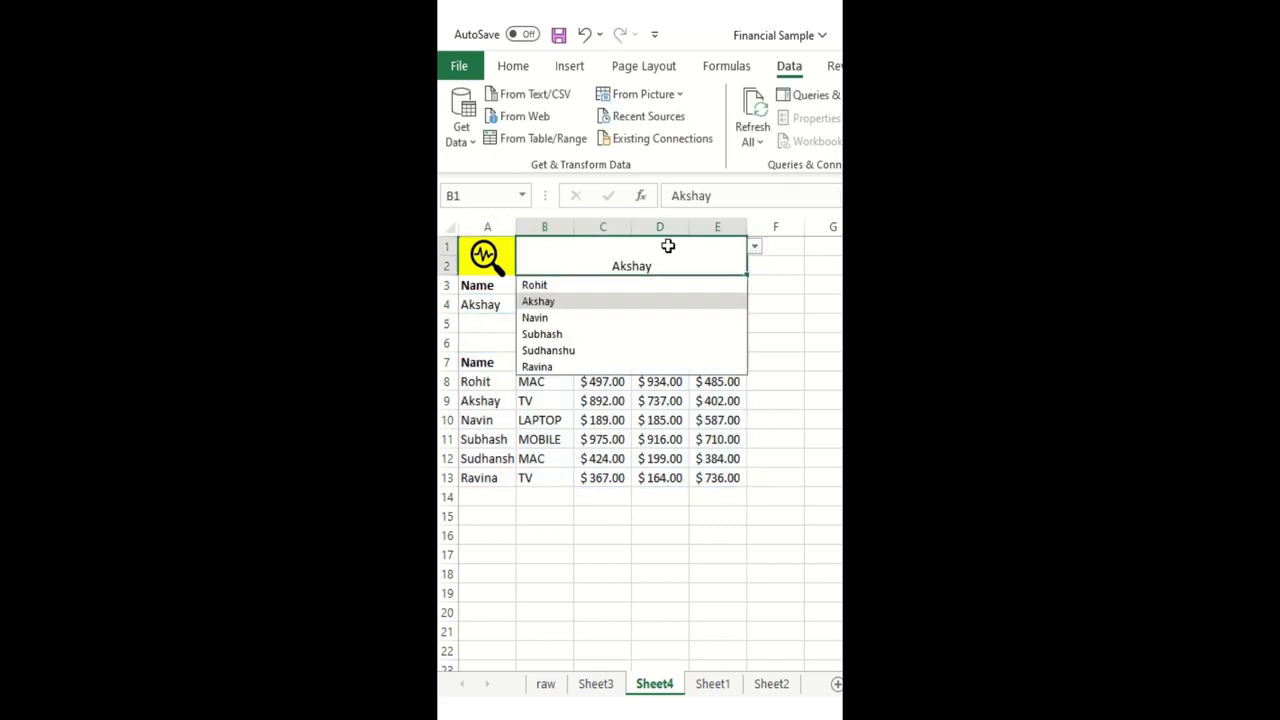
click(532, 317)
click(754, 247)
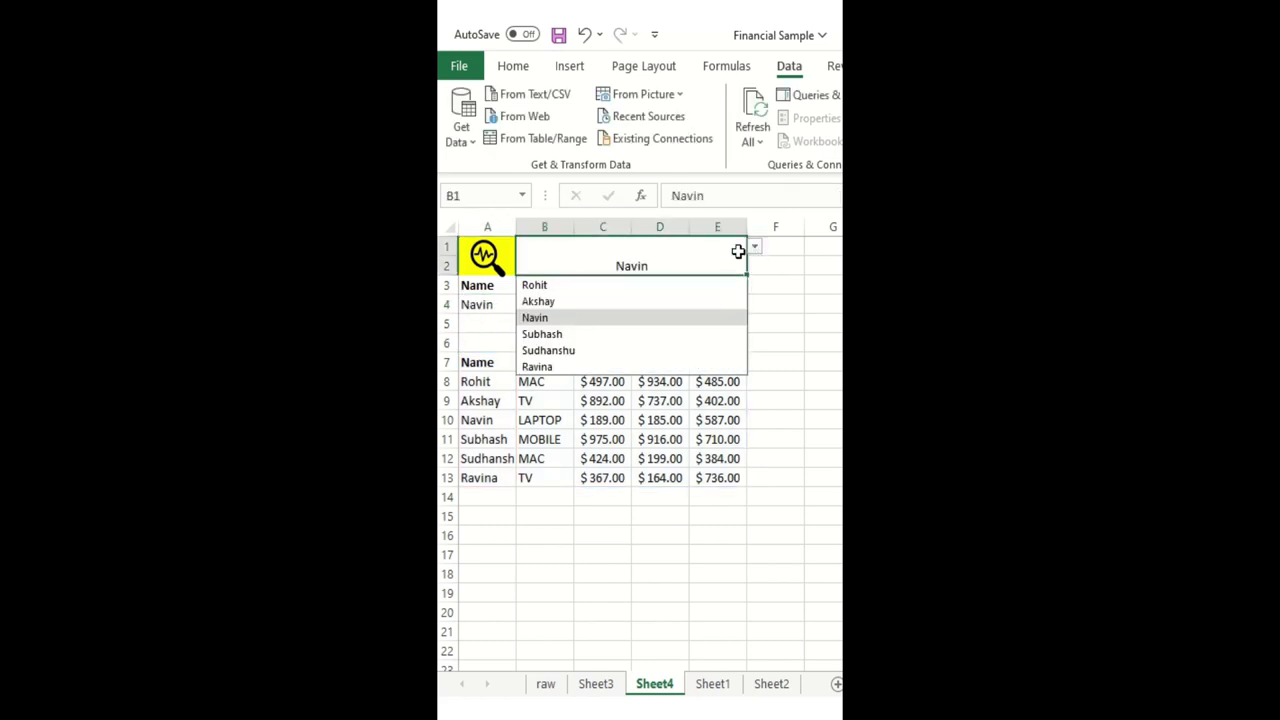
click(666, 346)
click(754, 247)
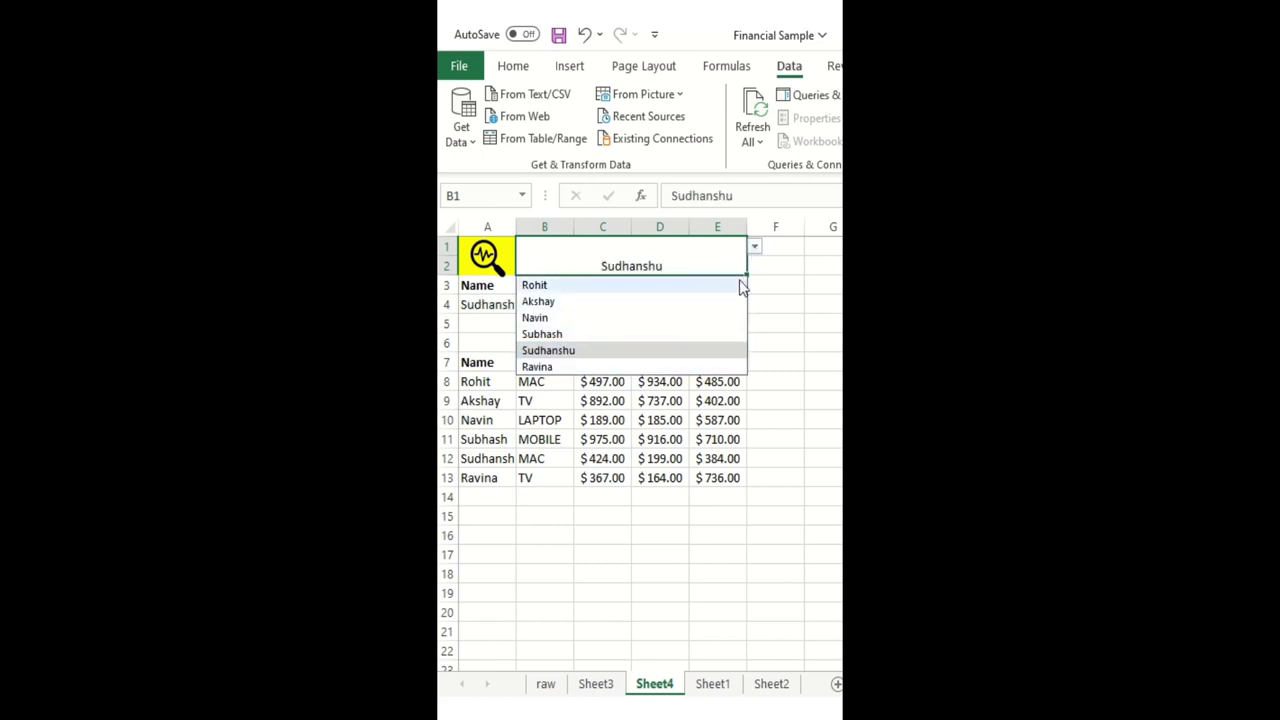
click(774, 323)
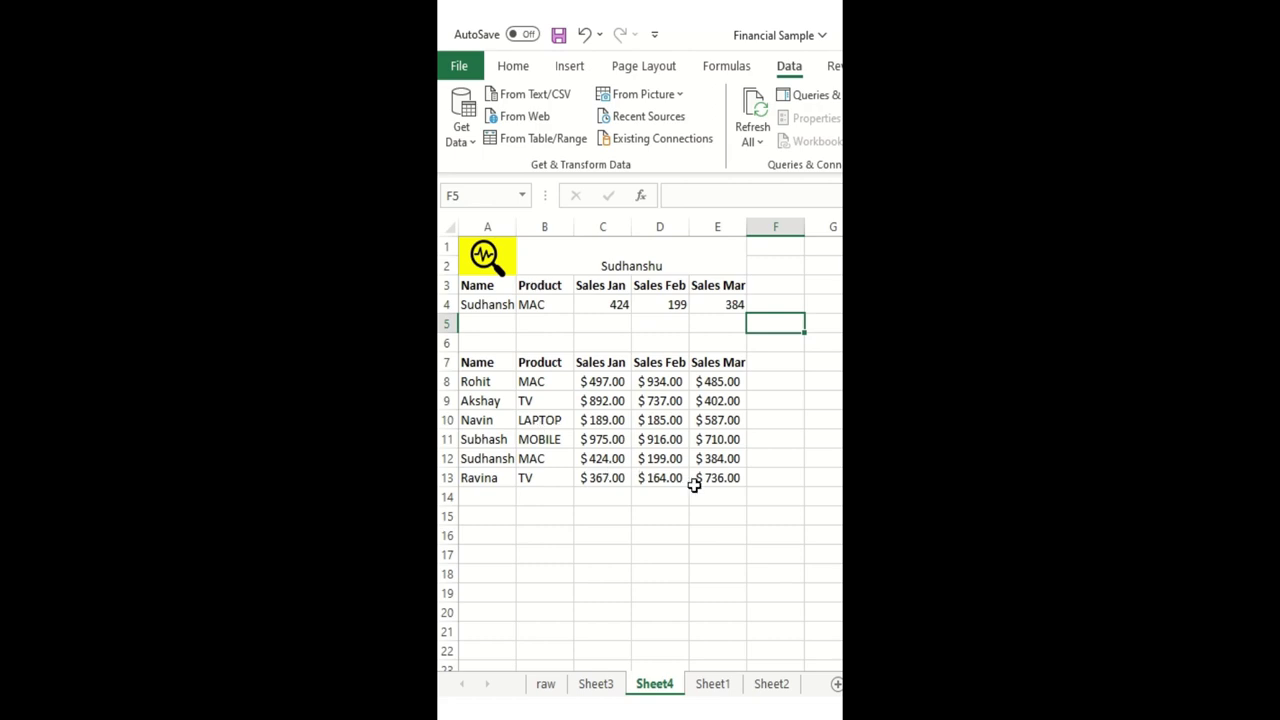
Step: Centre all contents of A1:E14 both horizontally and vertically
drag(732, 504, 440, 232)
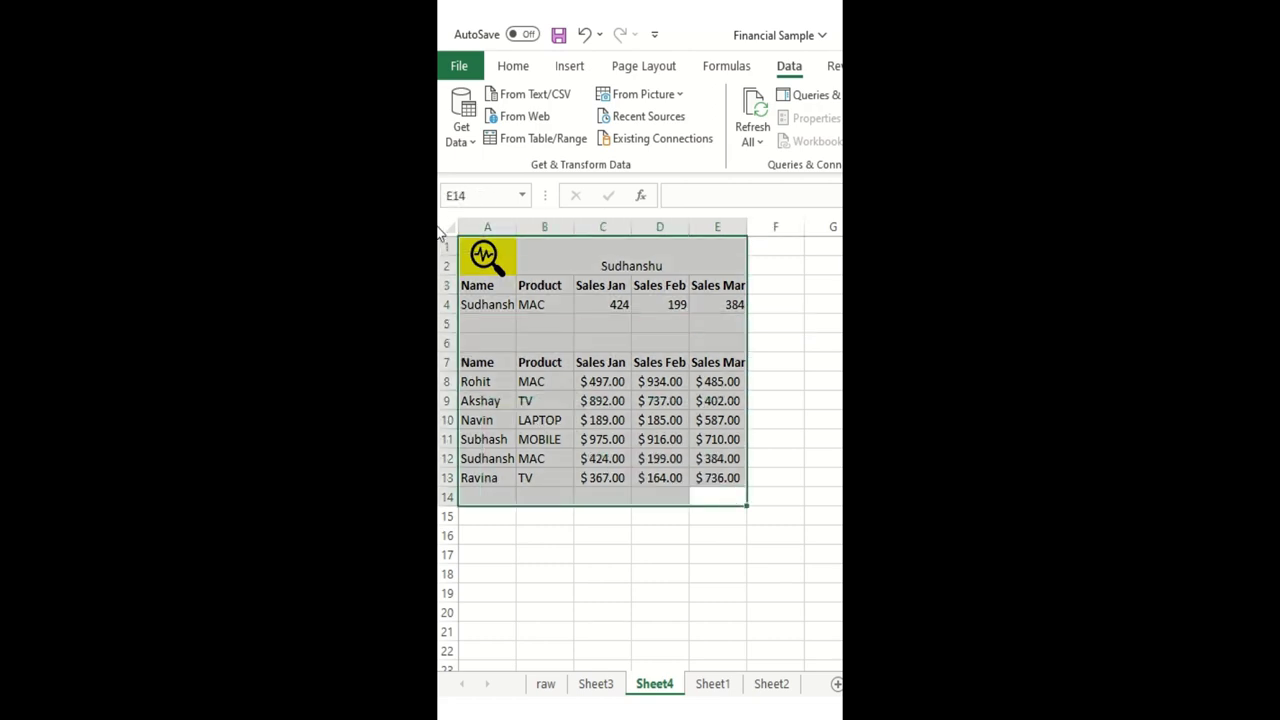
click(513, 66)
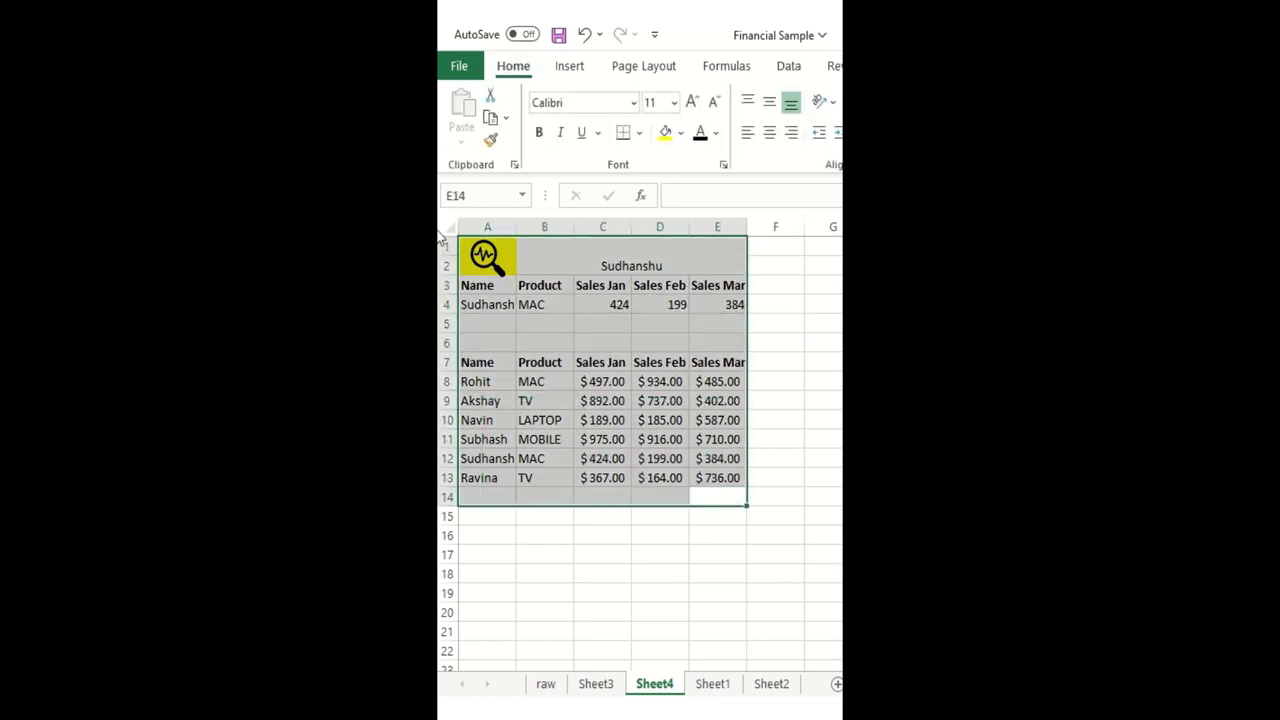
click(768, 132)
click(770, 102)
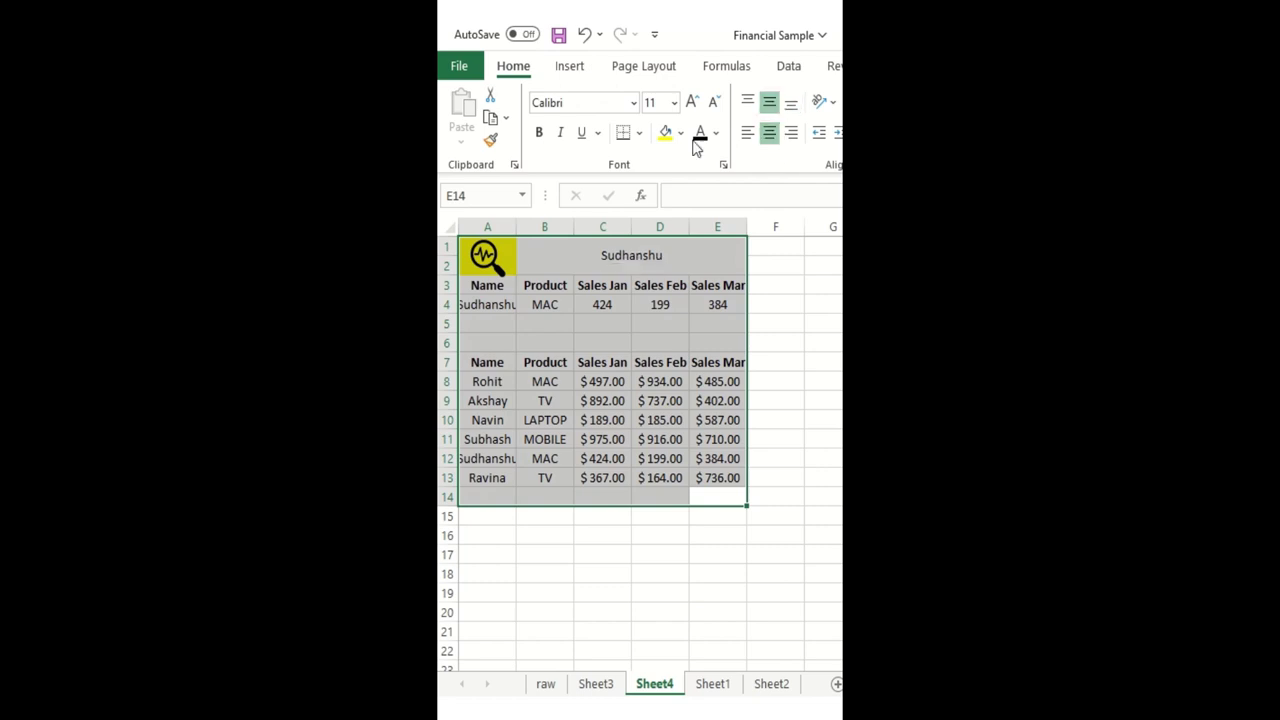
click(692, 250)
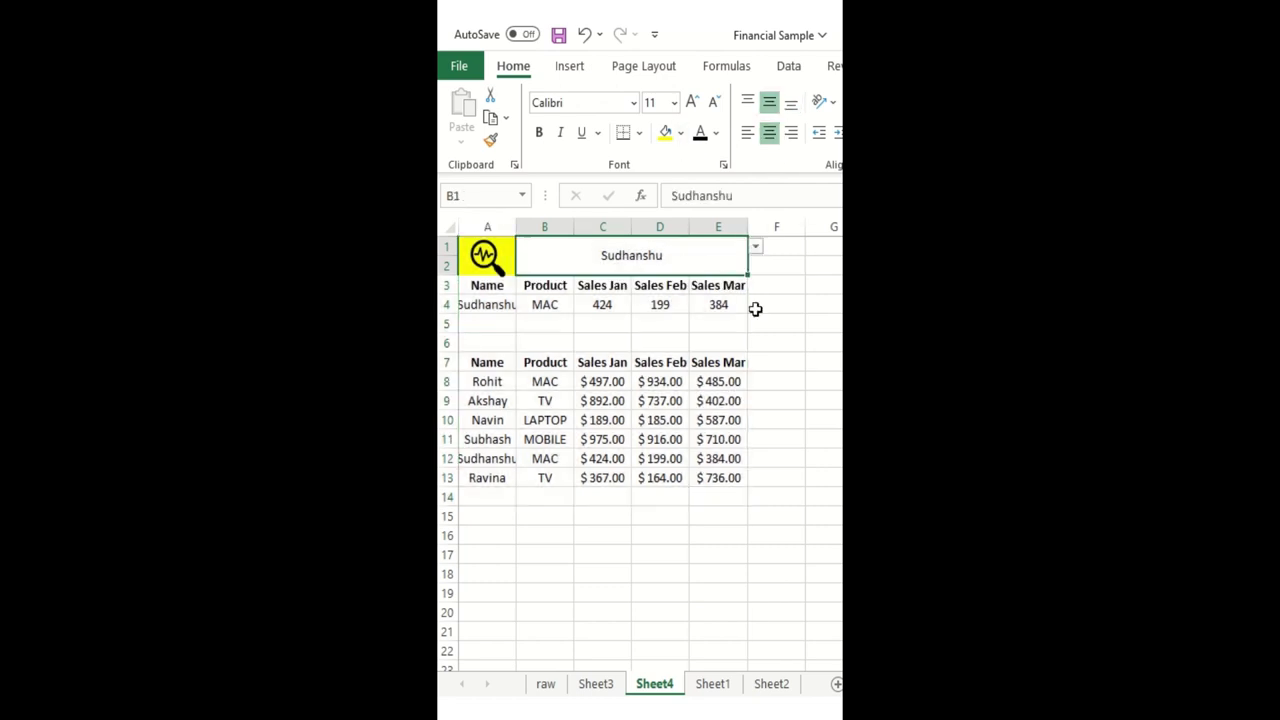
click(785, 343)
Step: Fill the result rows A3:E4 yellow and the merged B1 cell light blue
drag(500, 288, 729, 300)
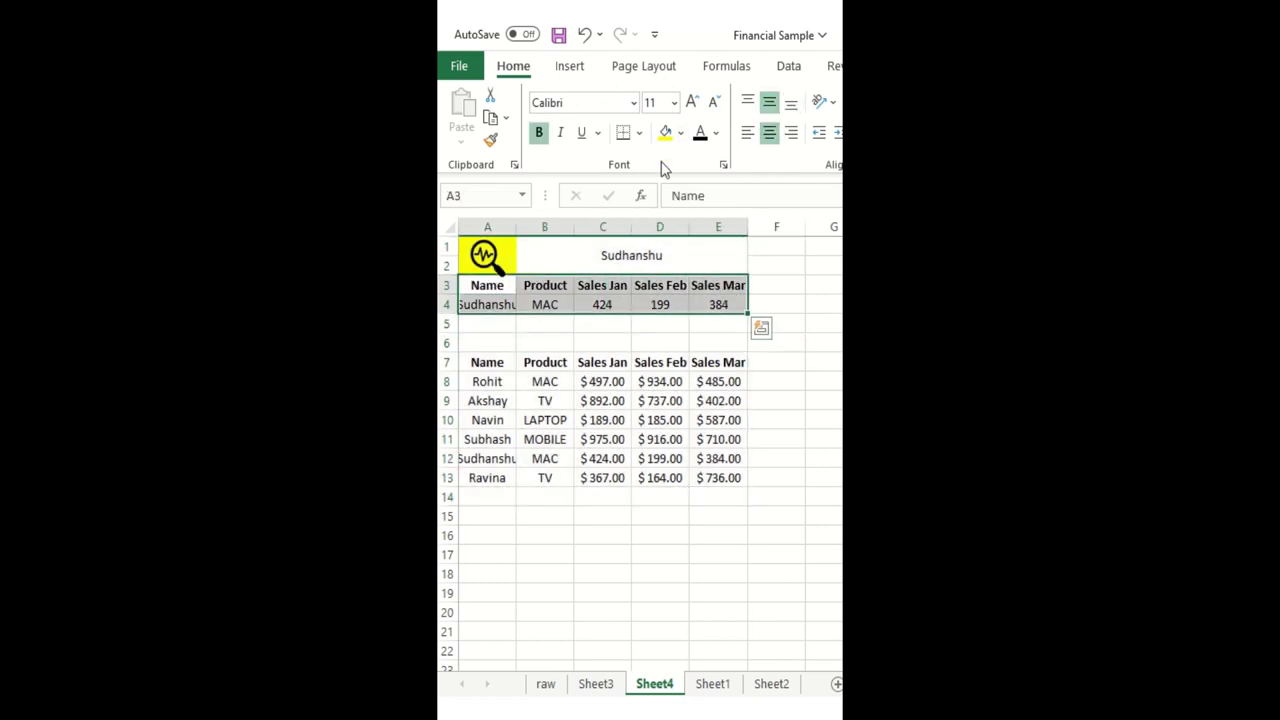
click(665, 132)
click(706, 259)
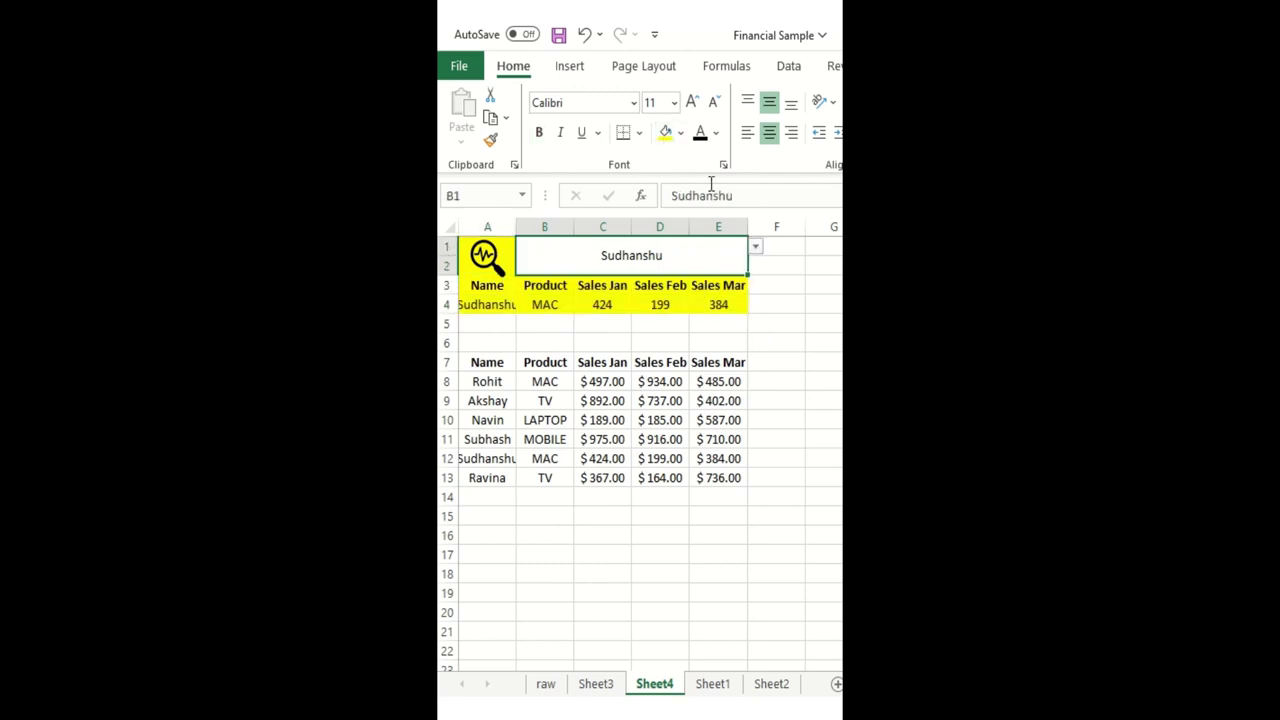
click(681, 133)
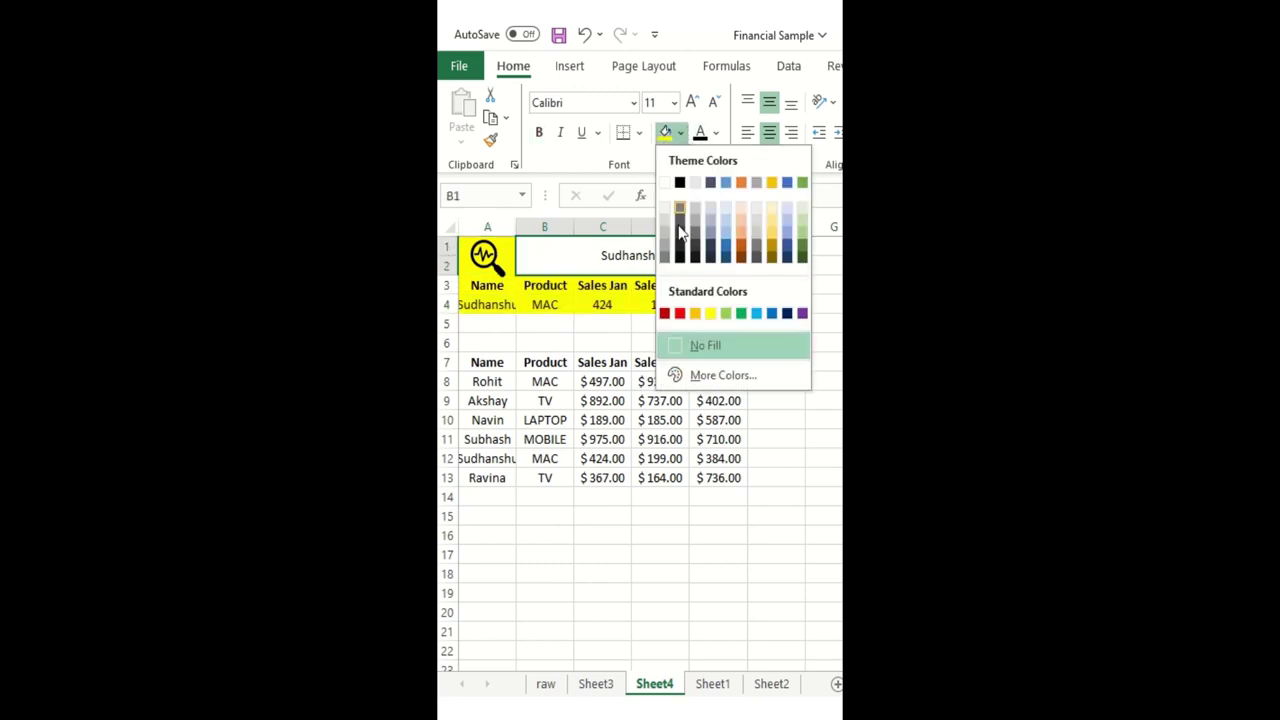
click(756, 314)
click(752, 307)
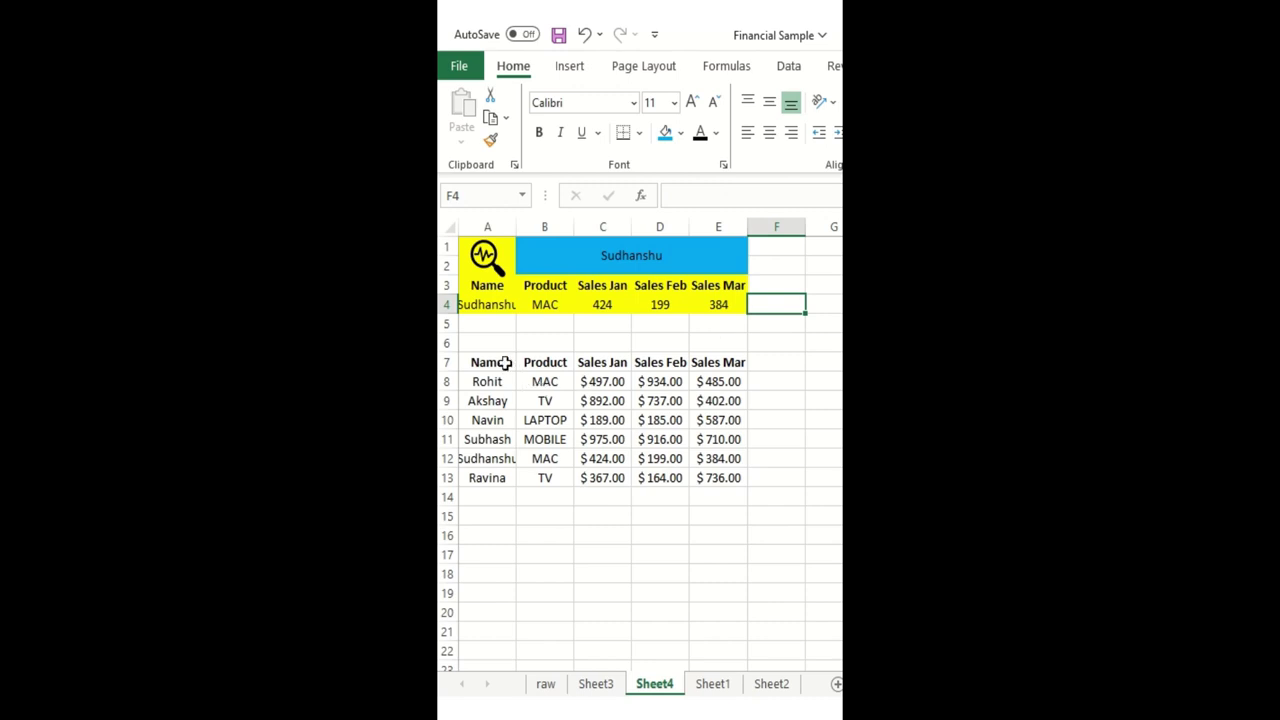
drag(505, 362, 720, 477)
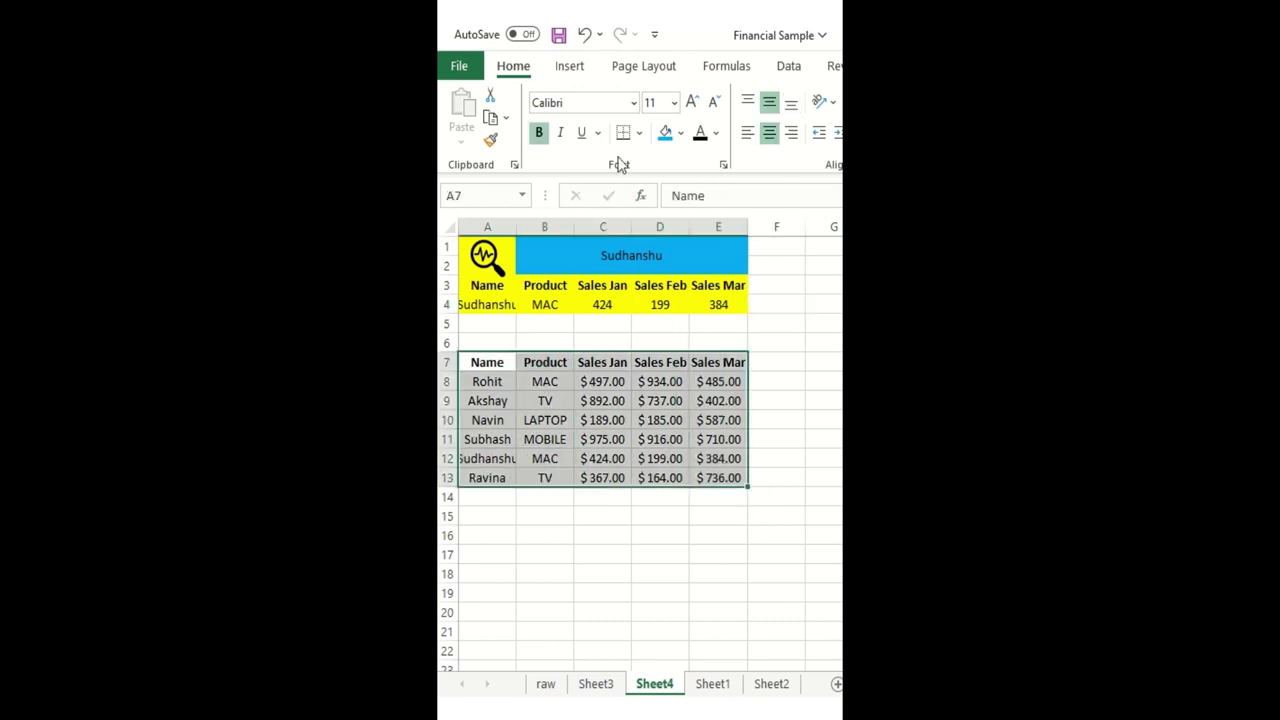
click(639, 133)
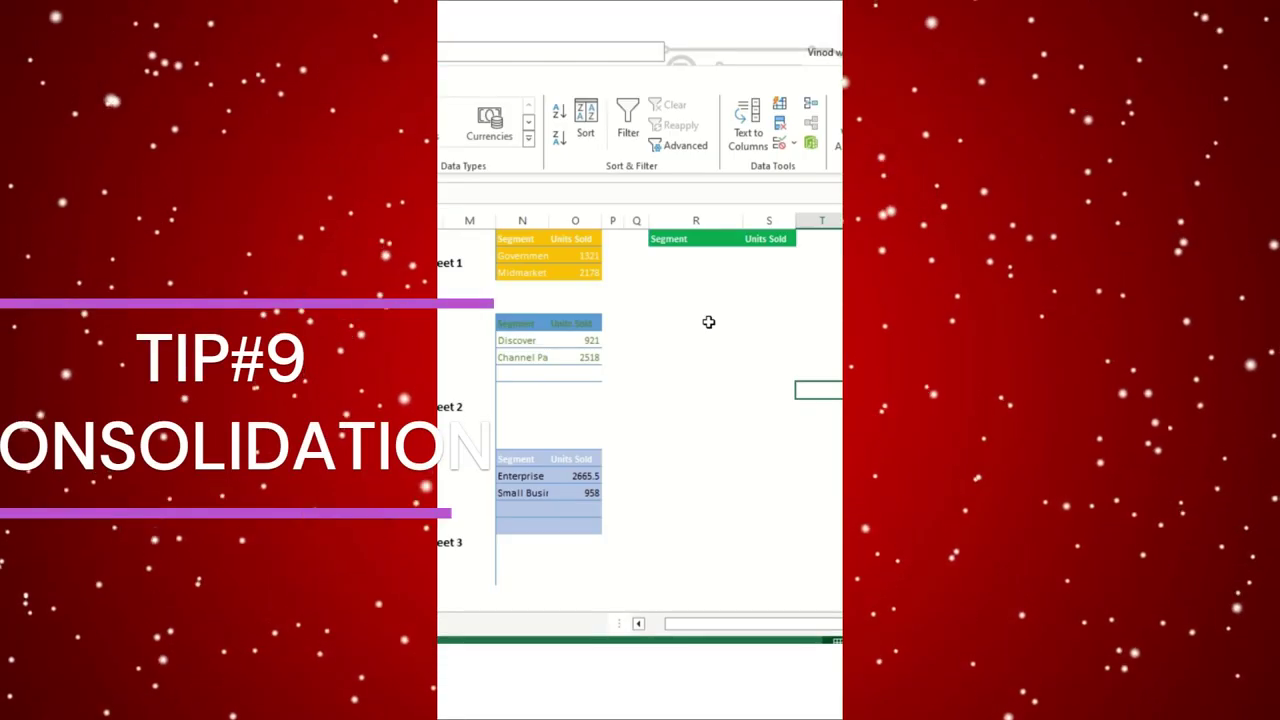
Step: Open Consolidate from the cell under Segment and delete the old $L/$M references
click(703, 322)
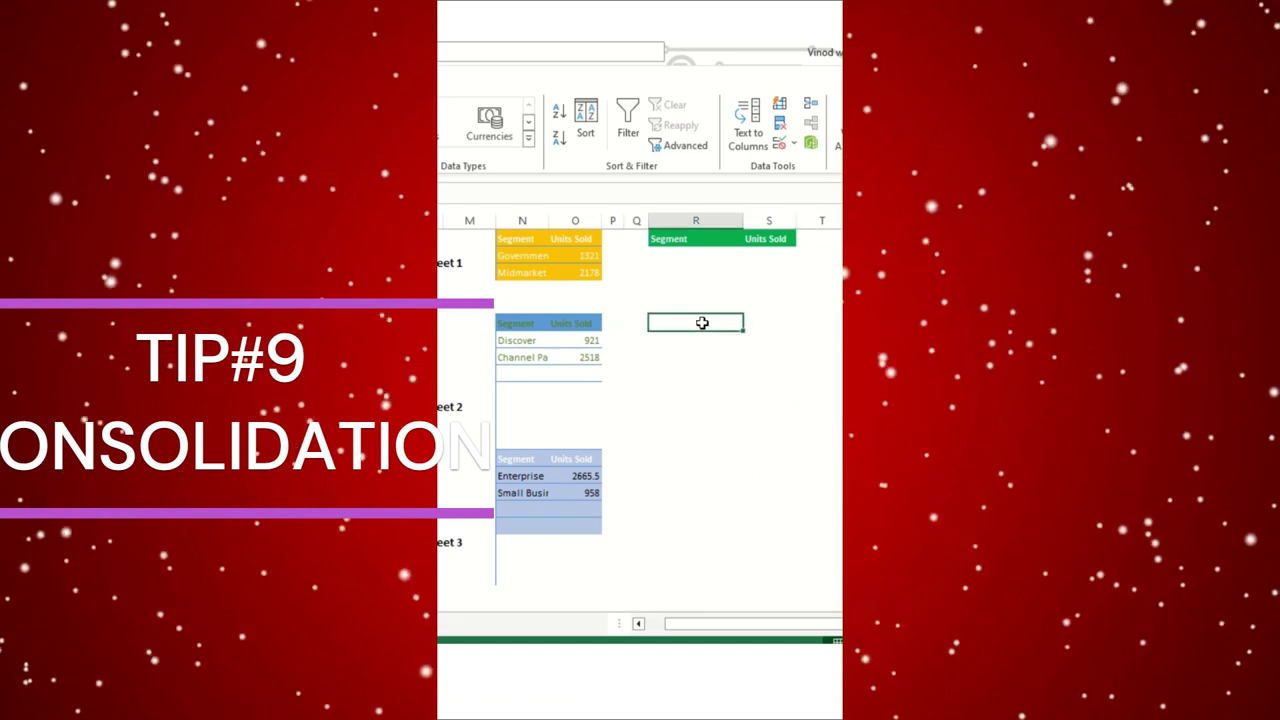
click(700, 257)
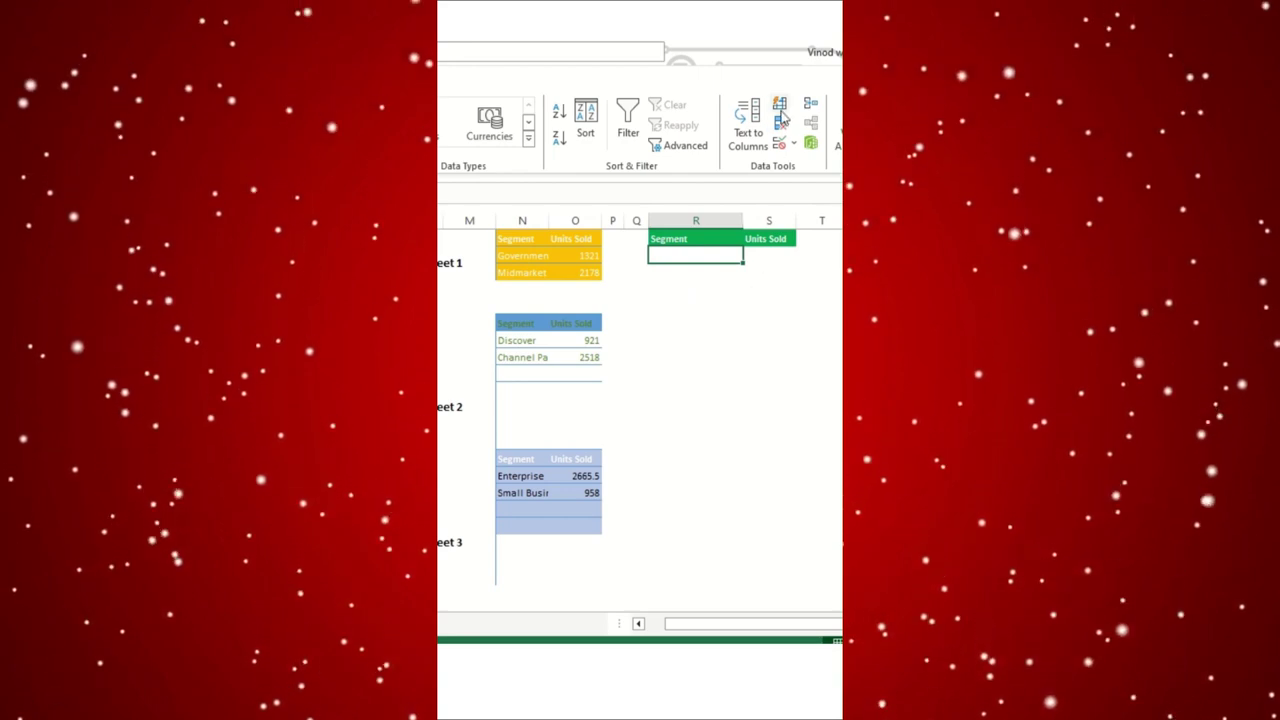
click(810, 103)
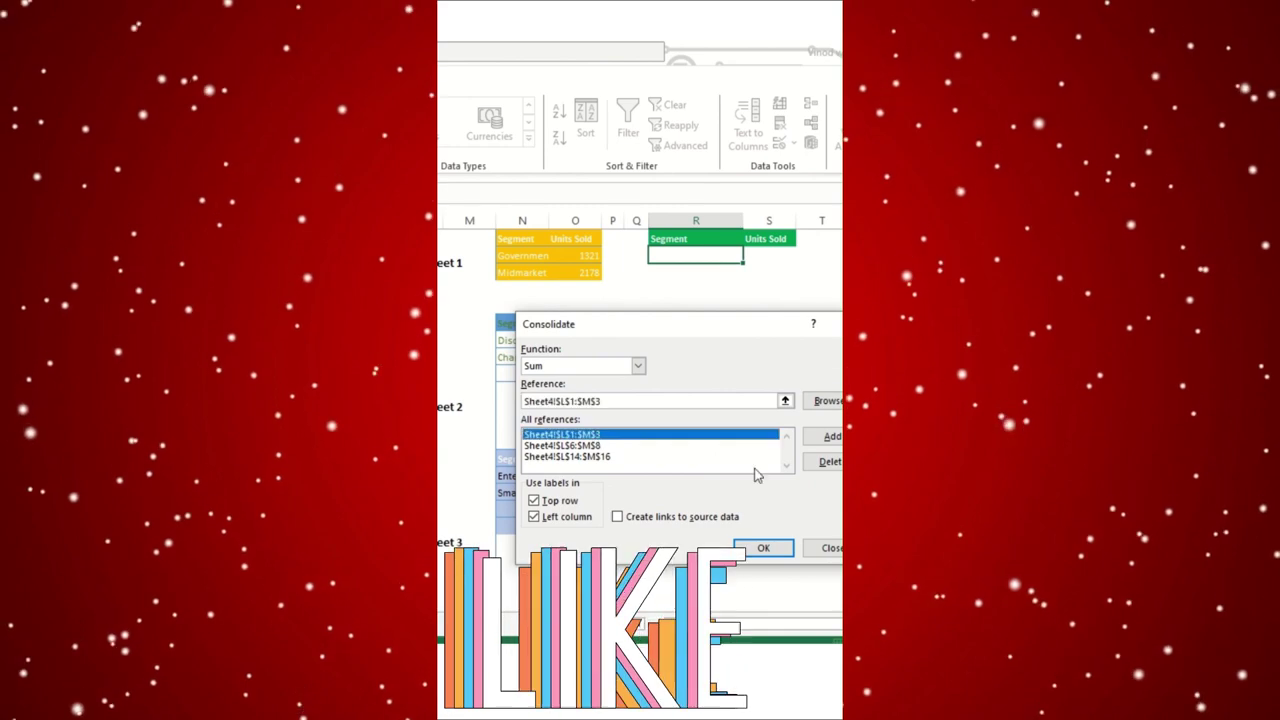
click(829, 461)
click(691, 447)
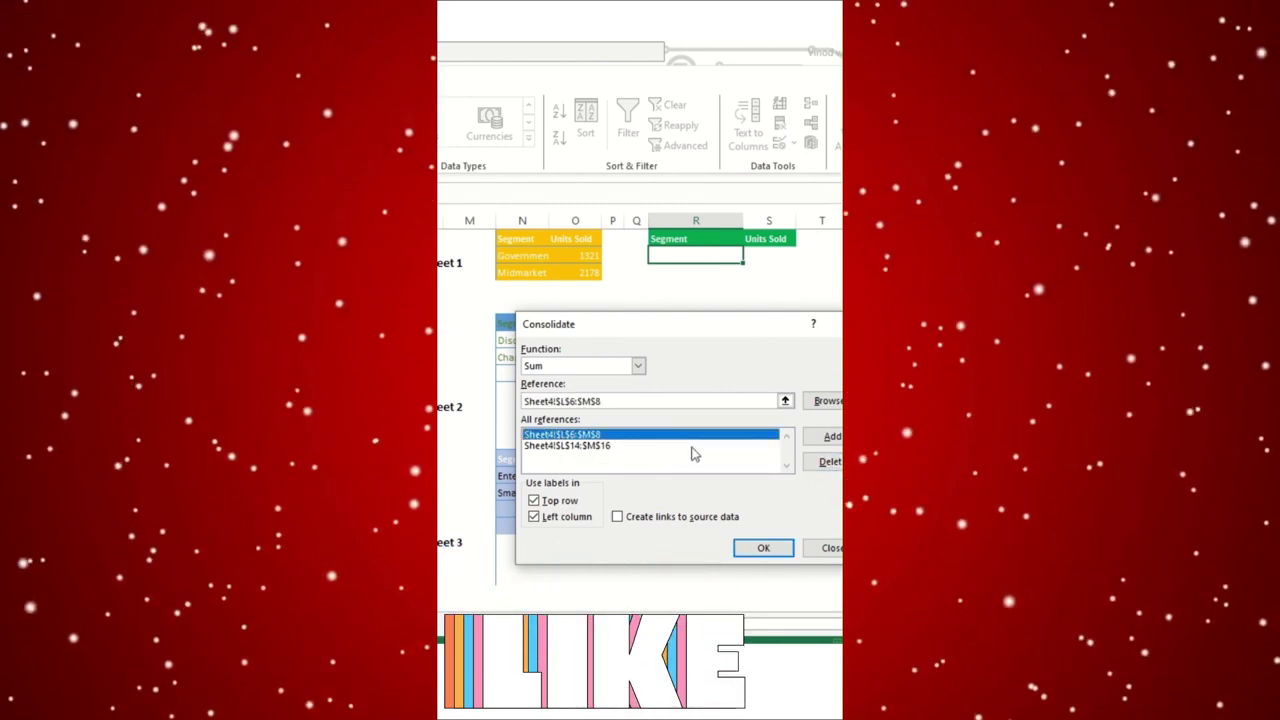
click(829, 461)
click(604, 438)
click(812, 463)
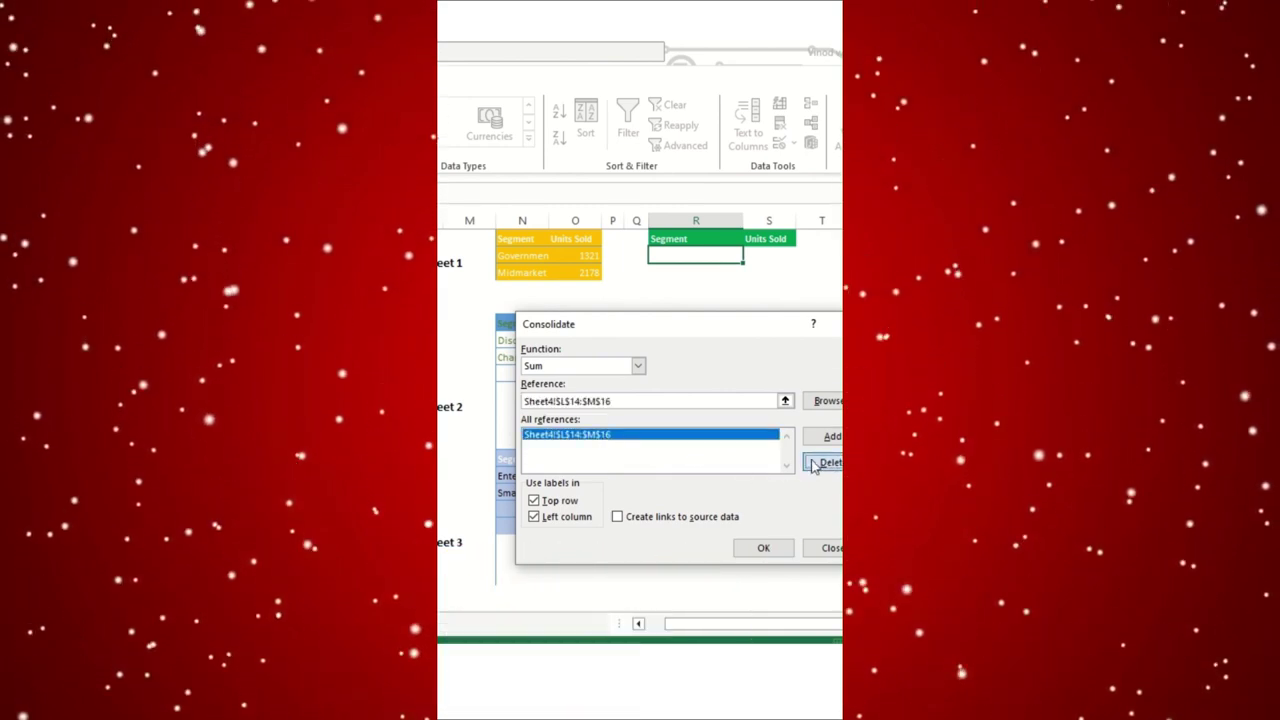
Step: Add N1:O3, N6:O8 and N14:O16 as consolidation source ranges
drag(617, 333, 765, 320)
click(776, 378)
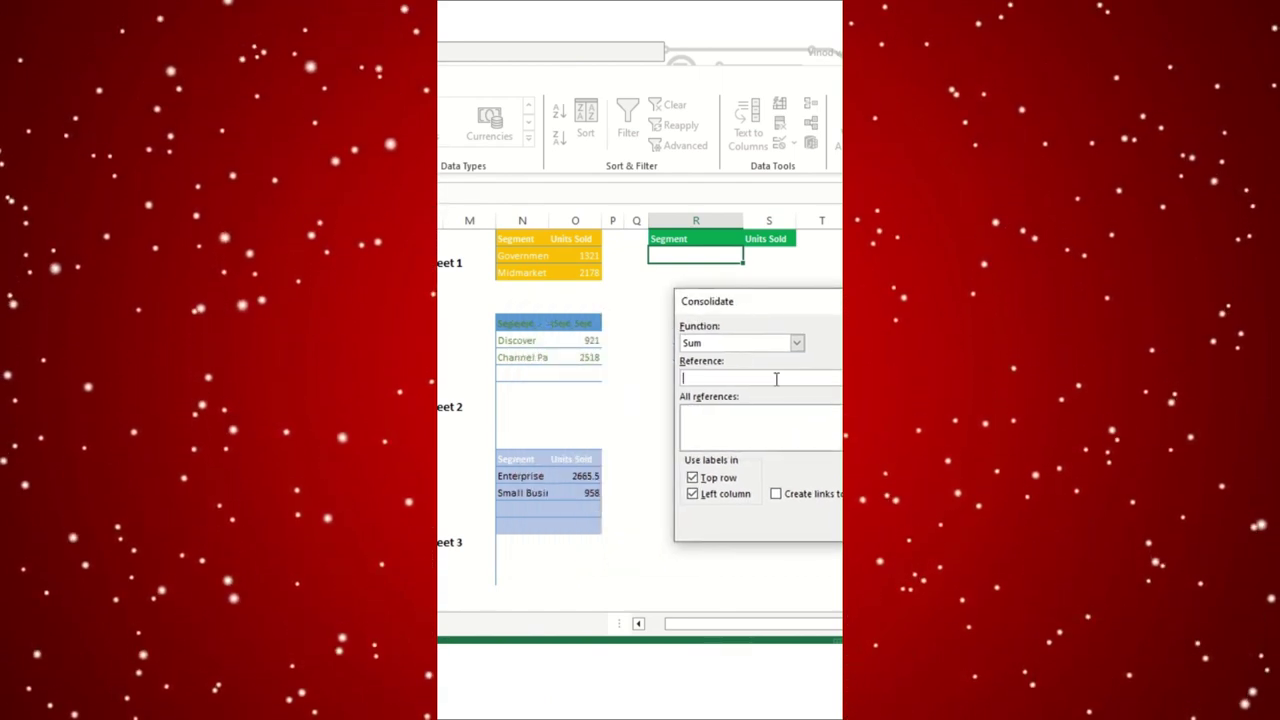
drag(508, 242, 579, 274)
drag(879, 312, 689, 83)
click(806, 397)
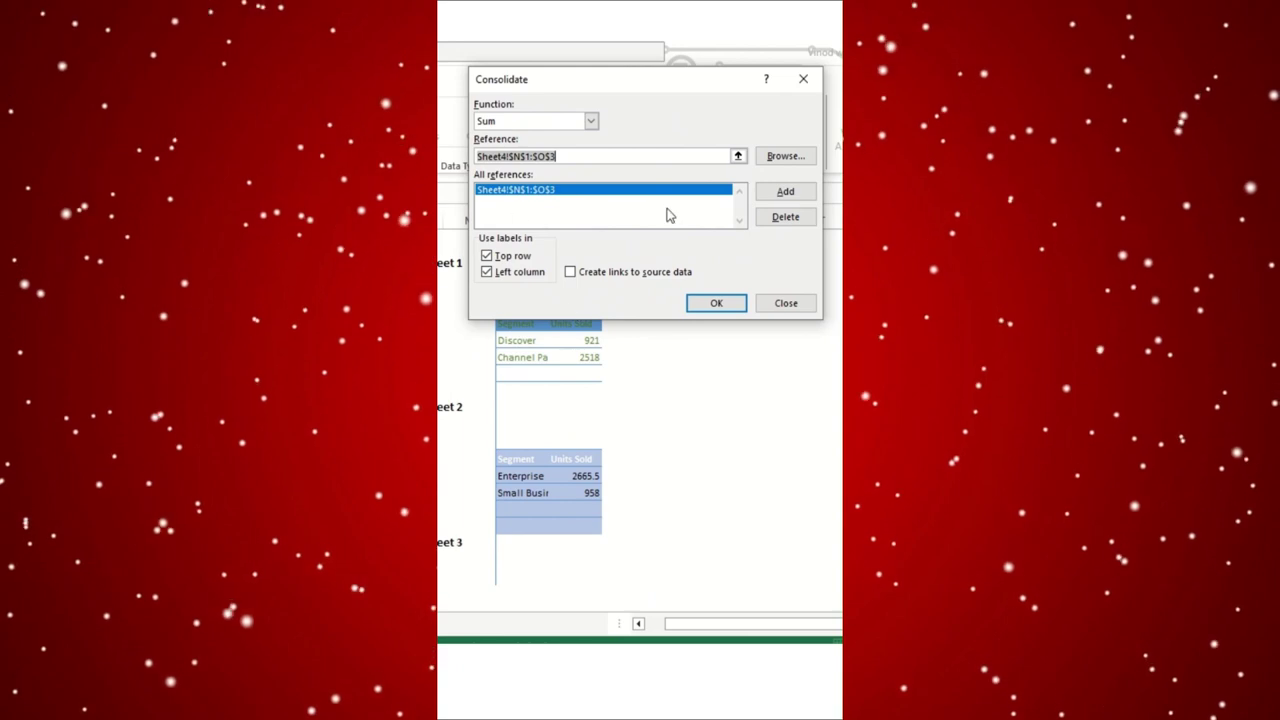
drag(519, 325, 567, 349)
click(778, 191)
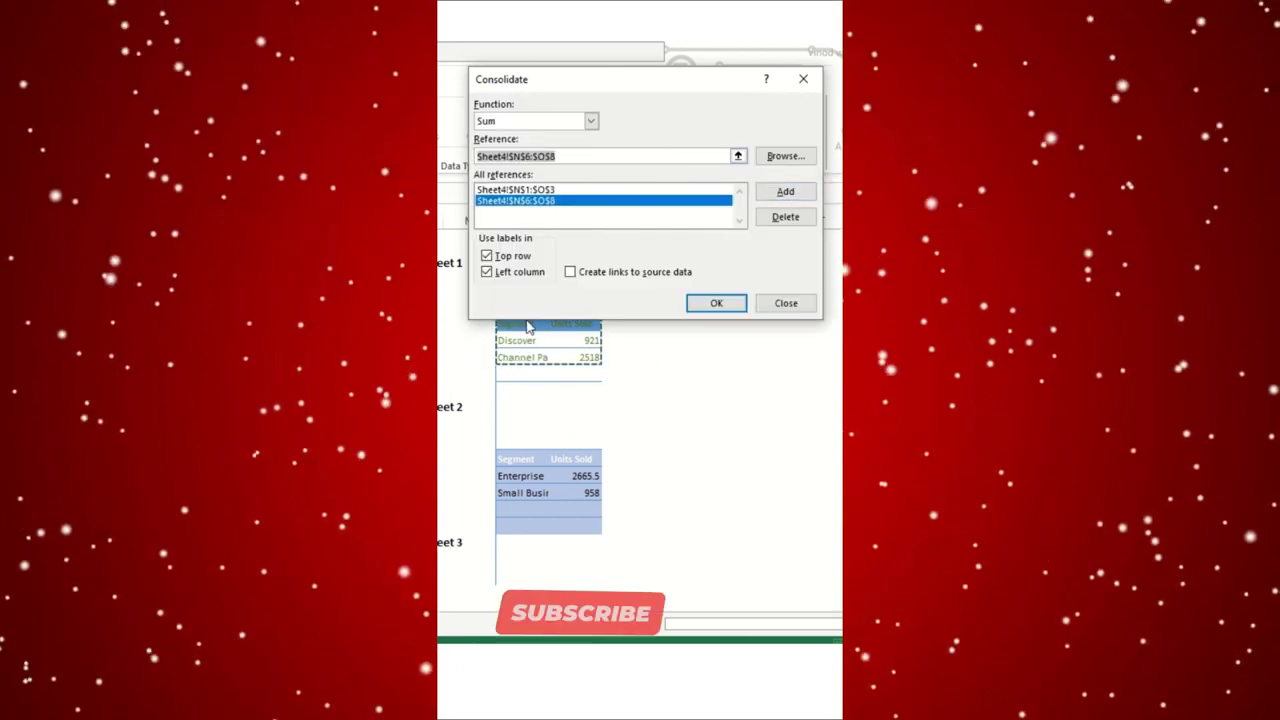
drag(518, 459, 582, 506)
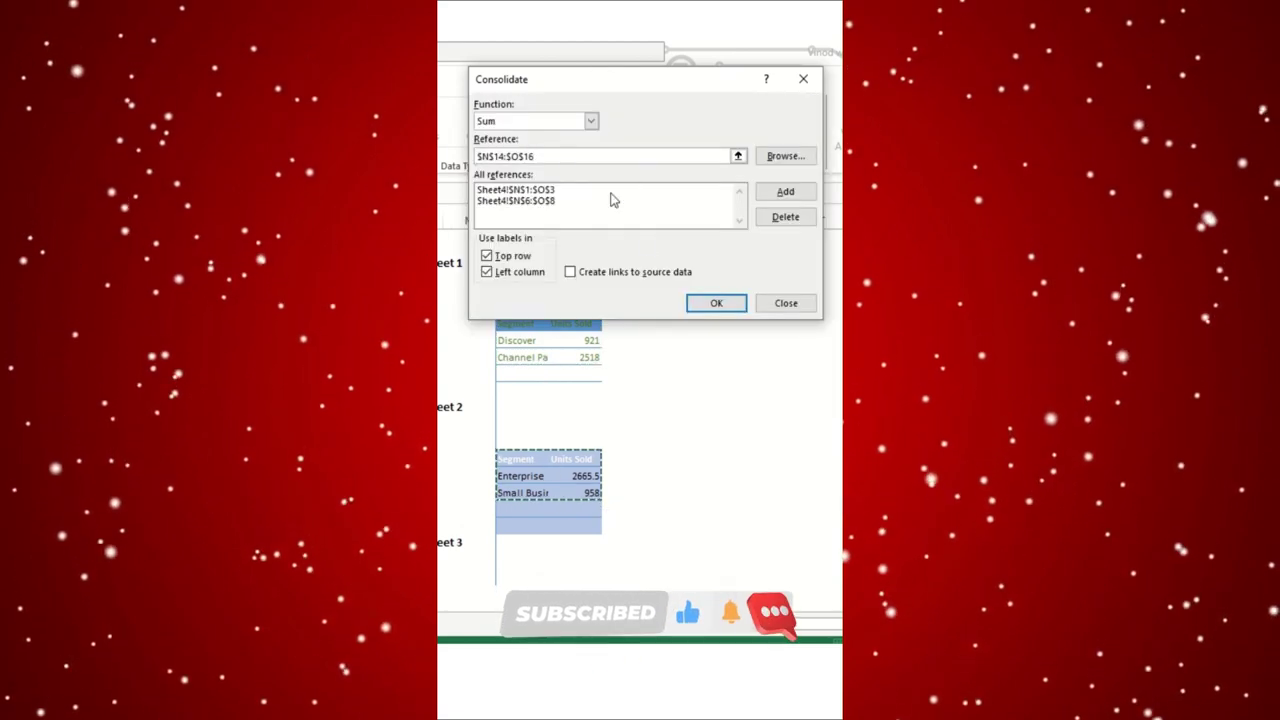
click(788, 191)
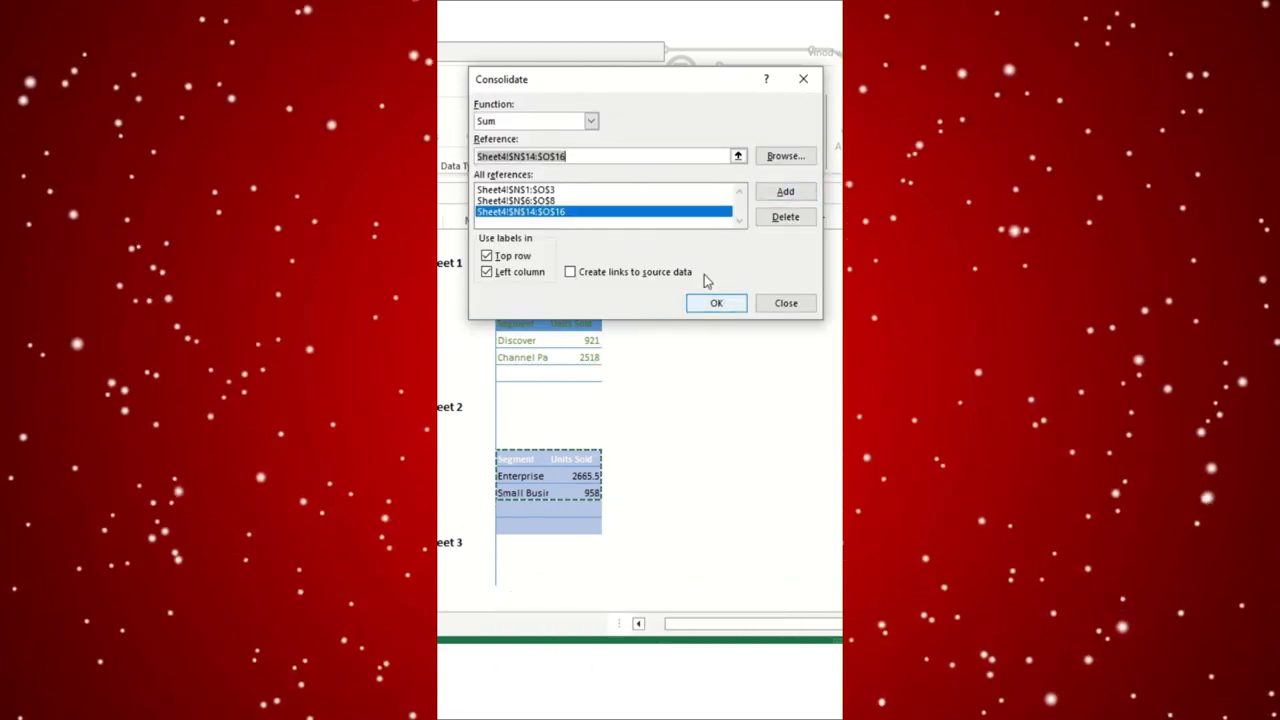
Step: Select the output block in columns R and S and run the Sum consolidation
click(805, 312)
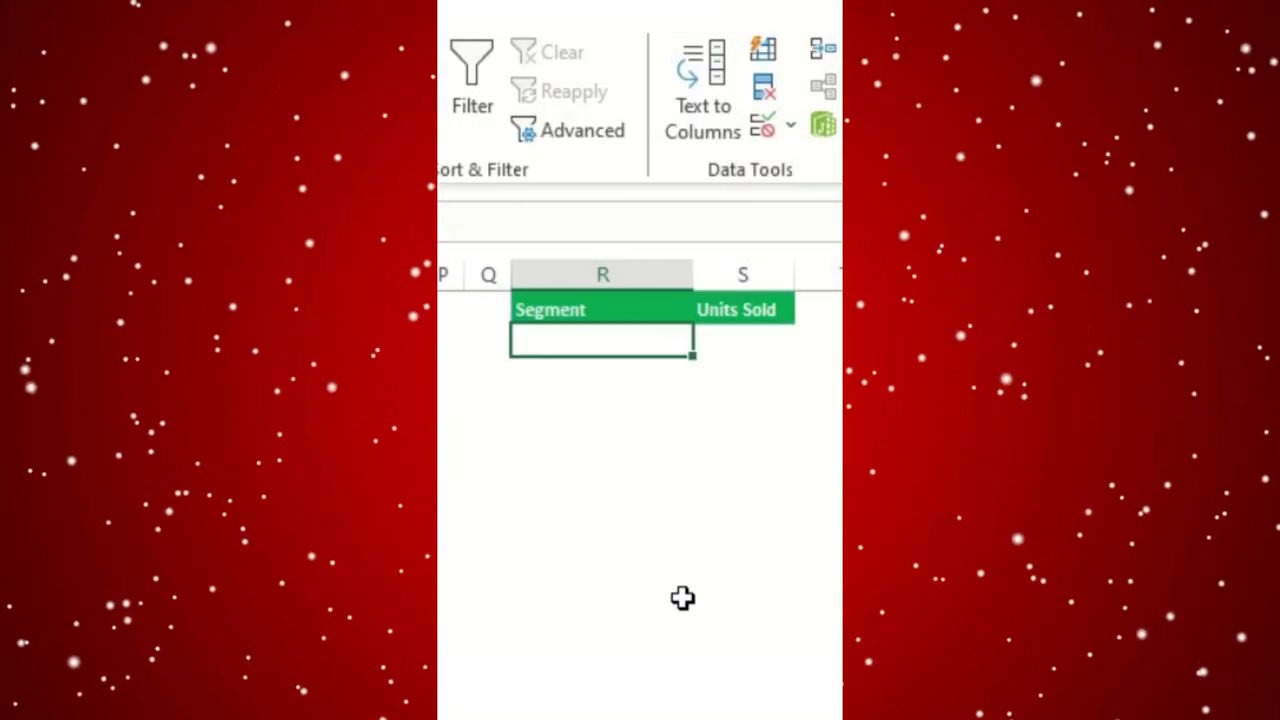
click(628, 462)
drag(600, 346, 736, 665)
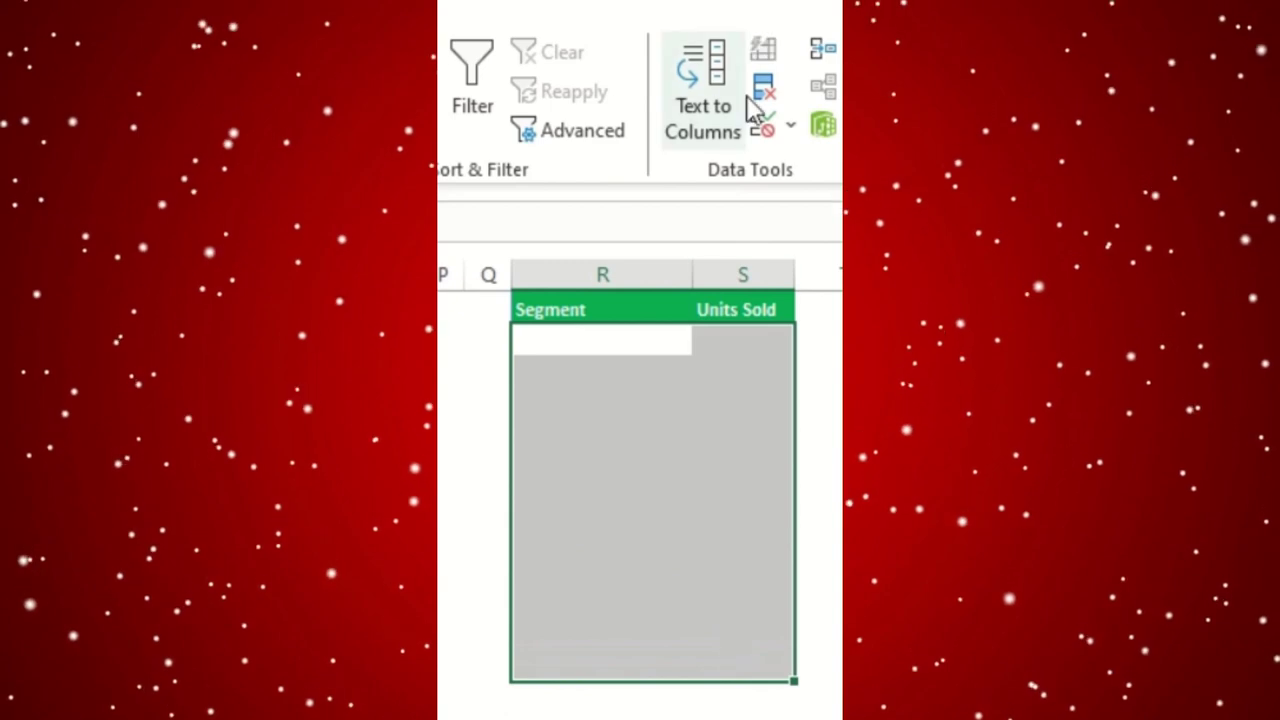
click(823, 52)
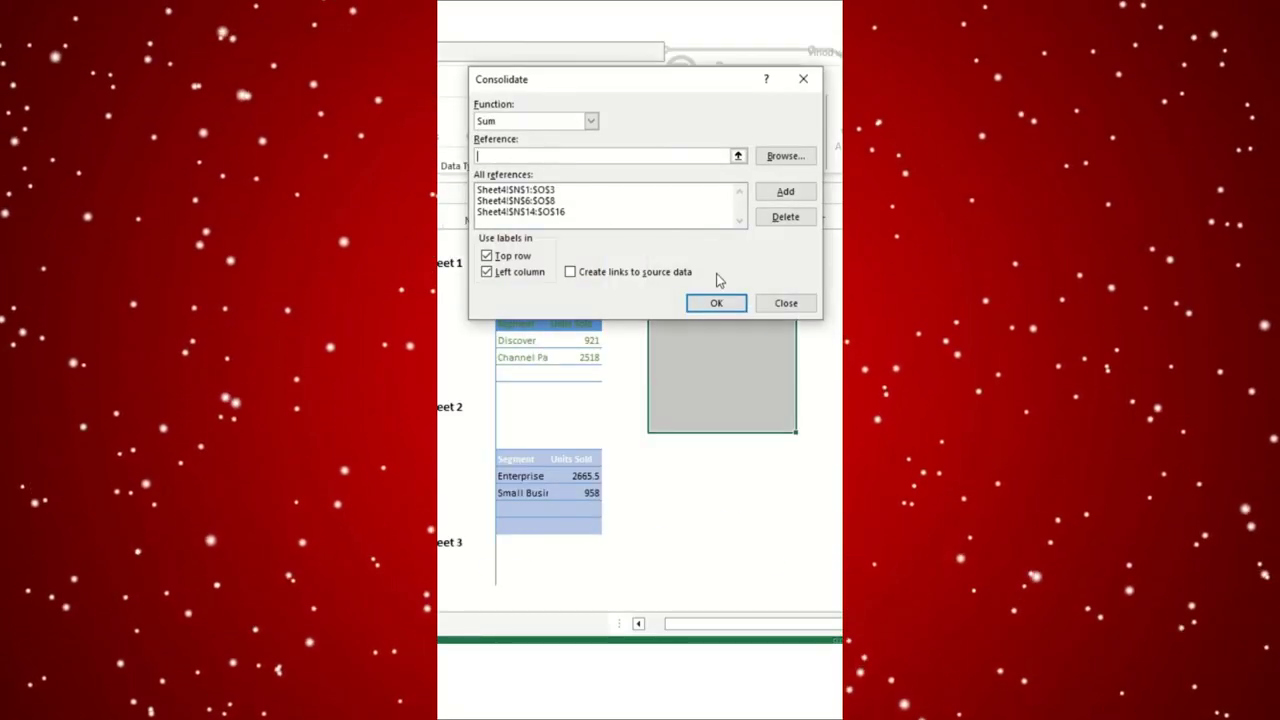
click(716, 302)
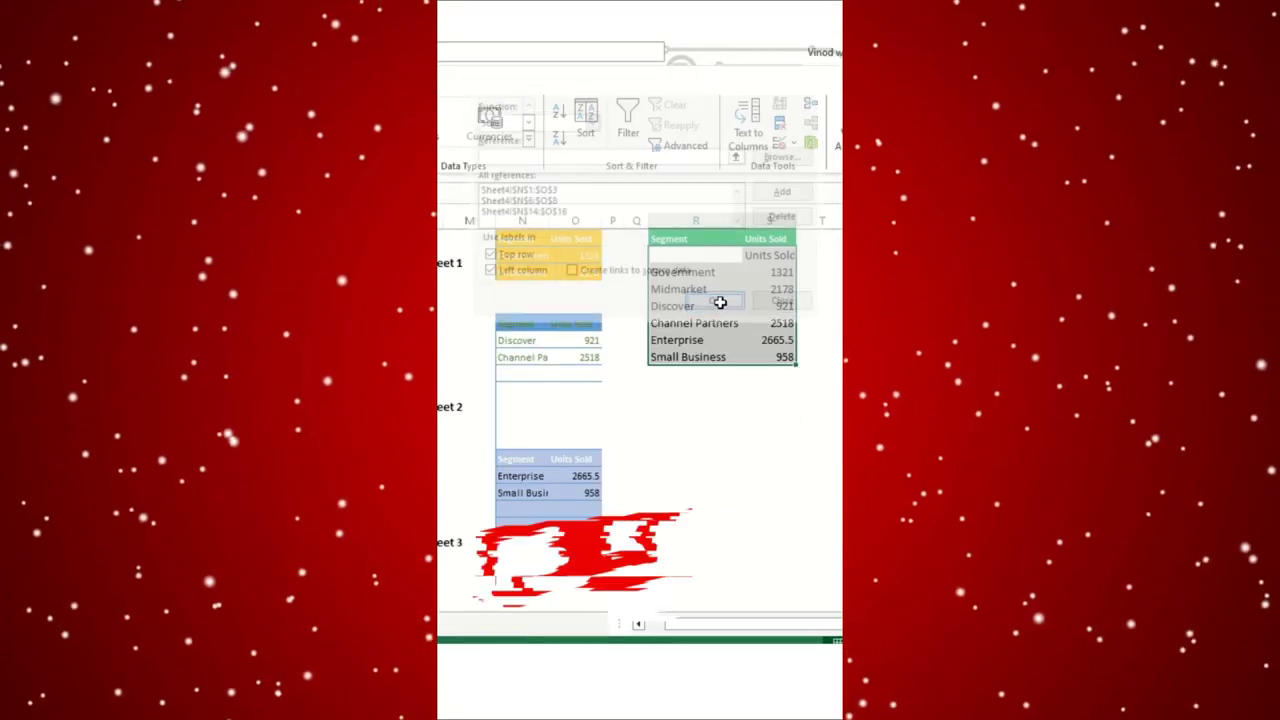
Step: Highlight the six source segment rows and the consolidated Government-to-Small Business results
drag(528, 257, 530, 280)
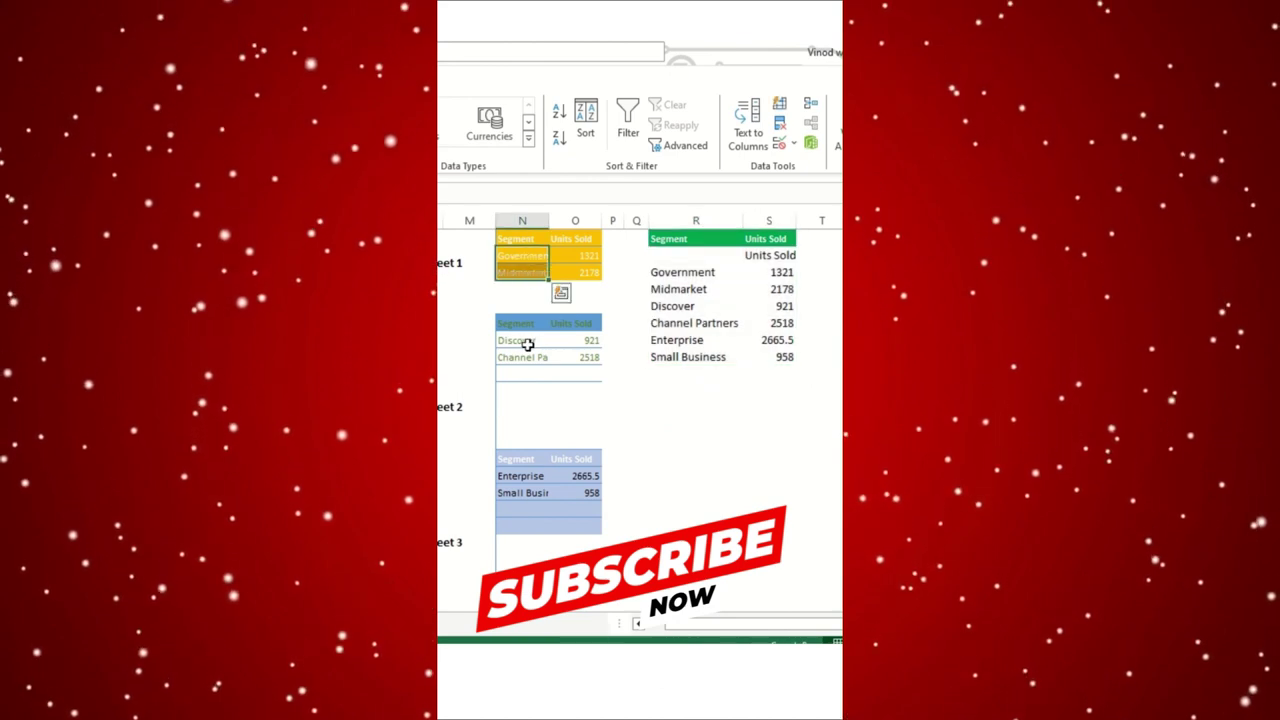
drag(529, 342, 527, 357)
drag(534, 480, 526, 494)
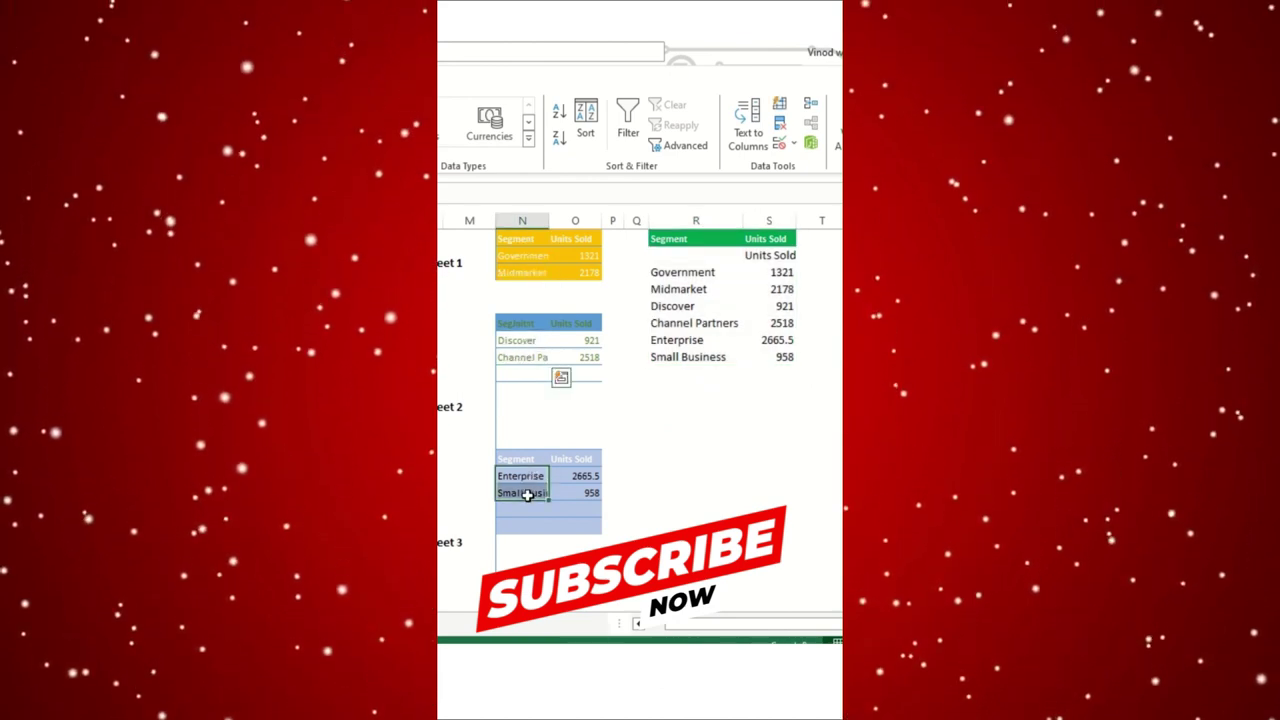
drag(677, 271, 751, 354)
click(734, 405)
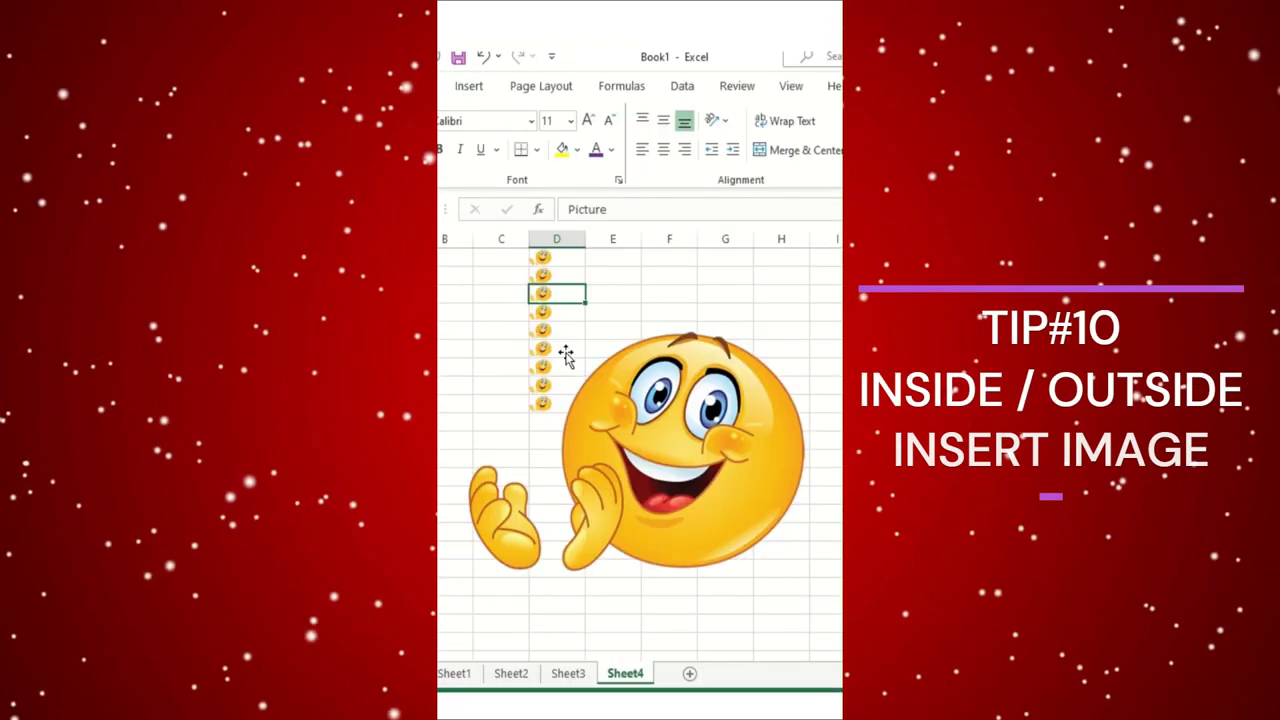
Step: Paste the emoji picture down column D to row 19, then select the large floating emoji
click(566, 277)
click(557, 265)
key(Down)
key(Down)
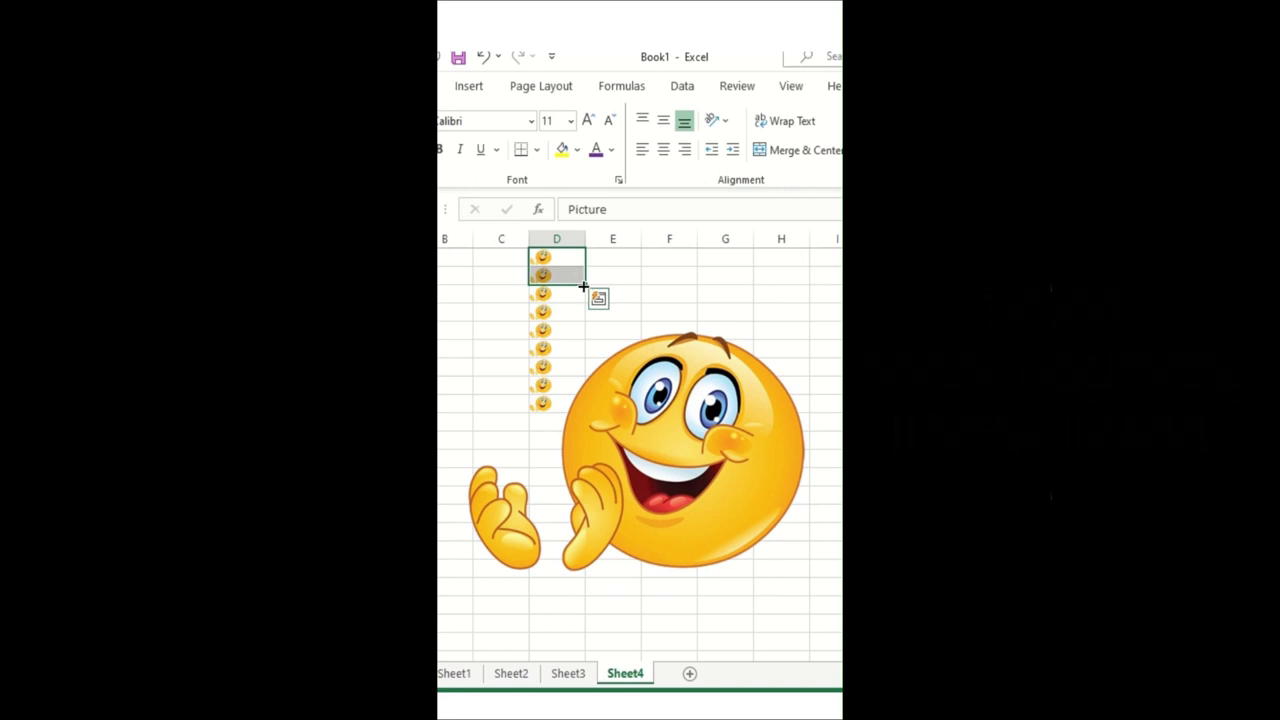
drag(604, 587, 590, 591)
key(ctrl+v)
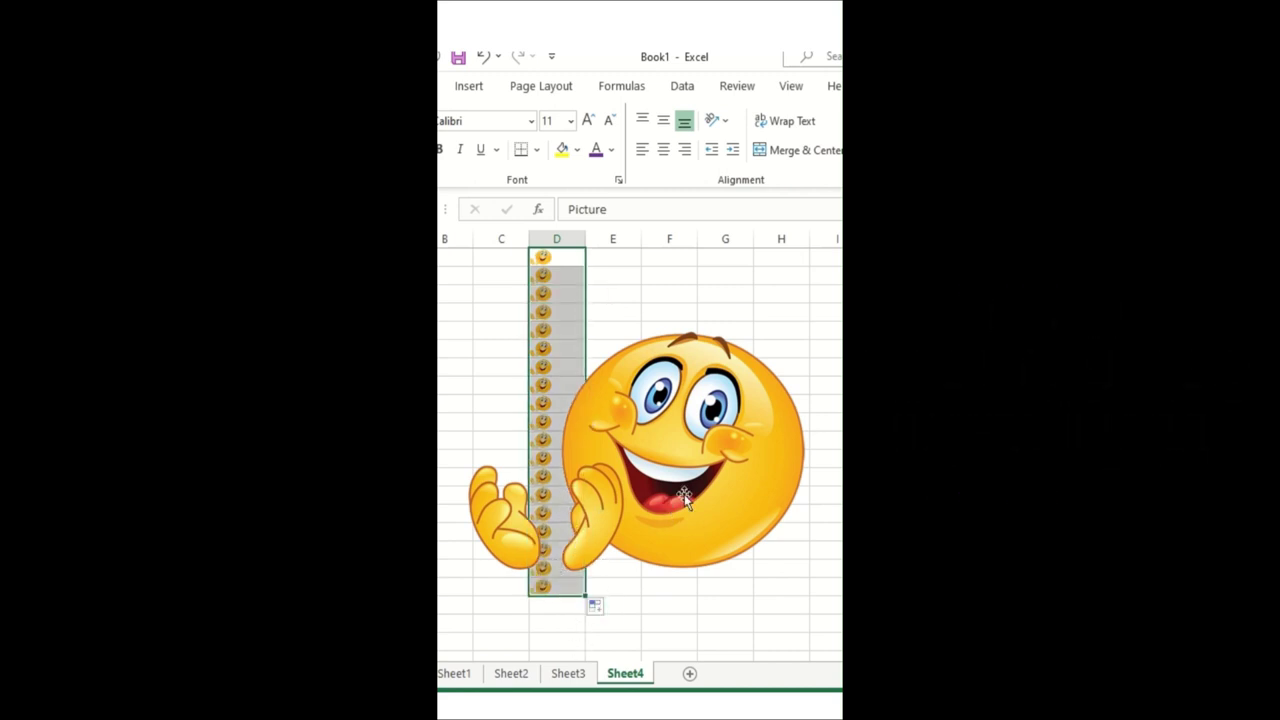
click(684, 494)
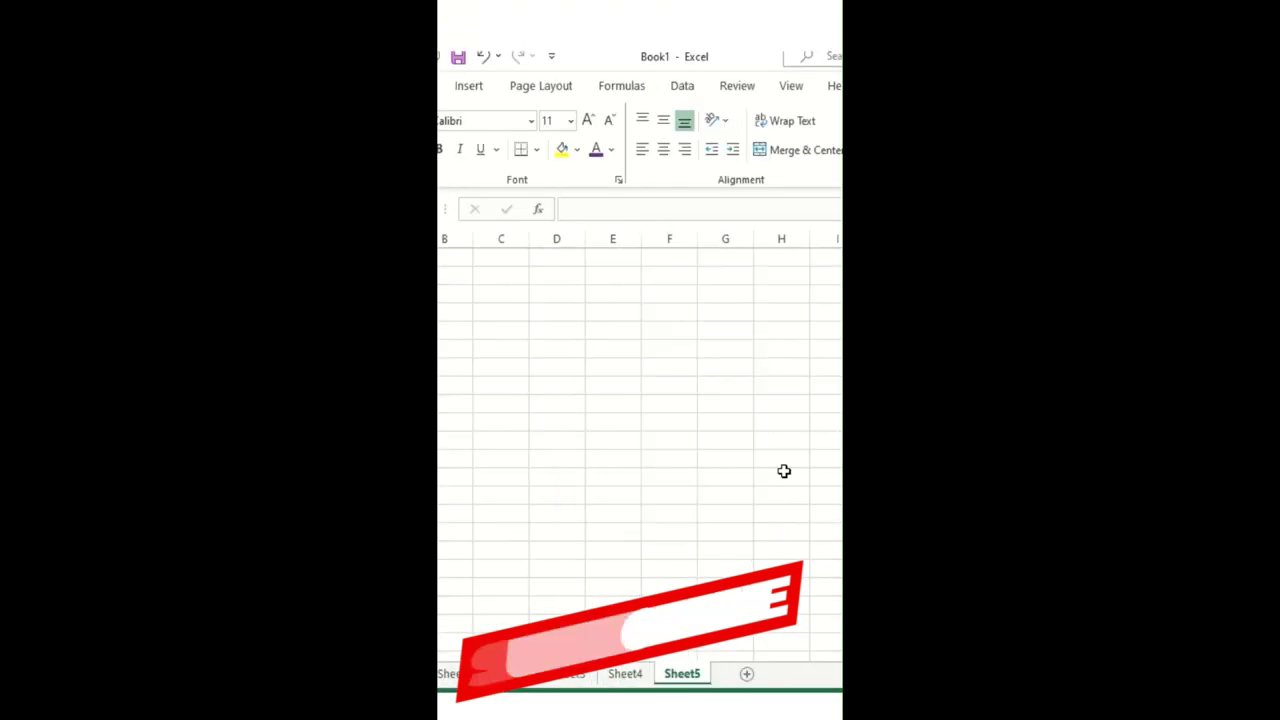
Step: On the empty Sheet5, choose Insert > Pictures > Place in Cell for a selected cell
click(602, 350)
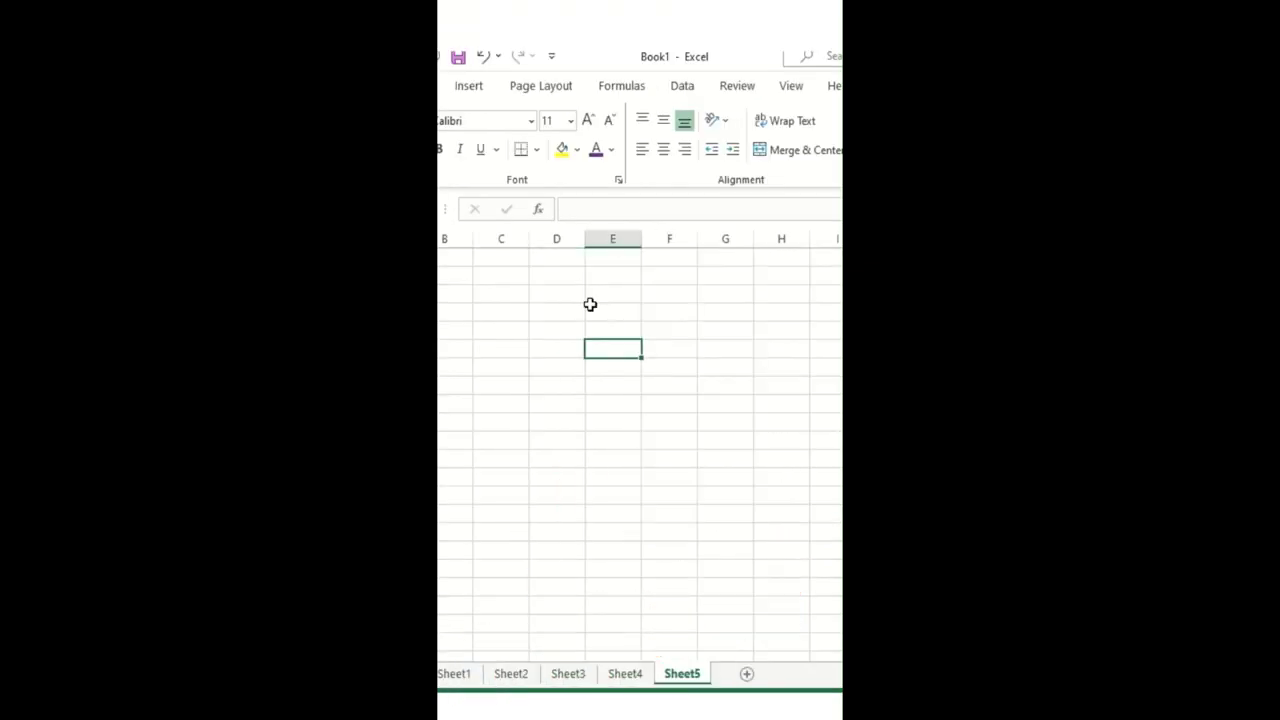
click(464, 90)
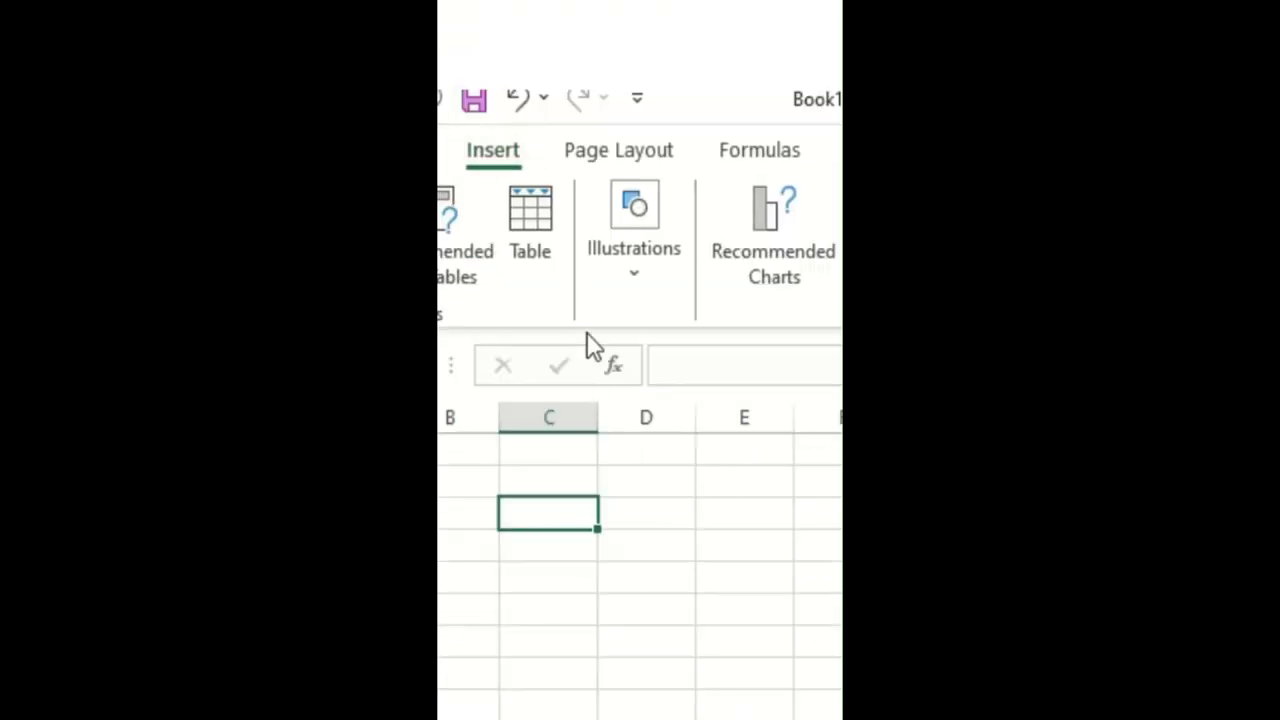
click(634, 286)
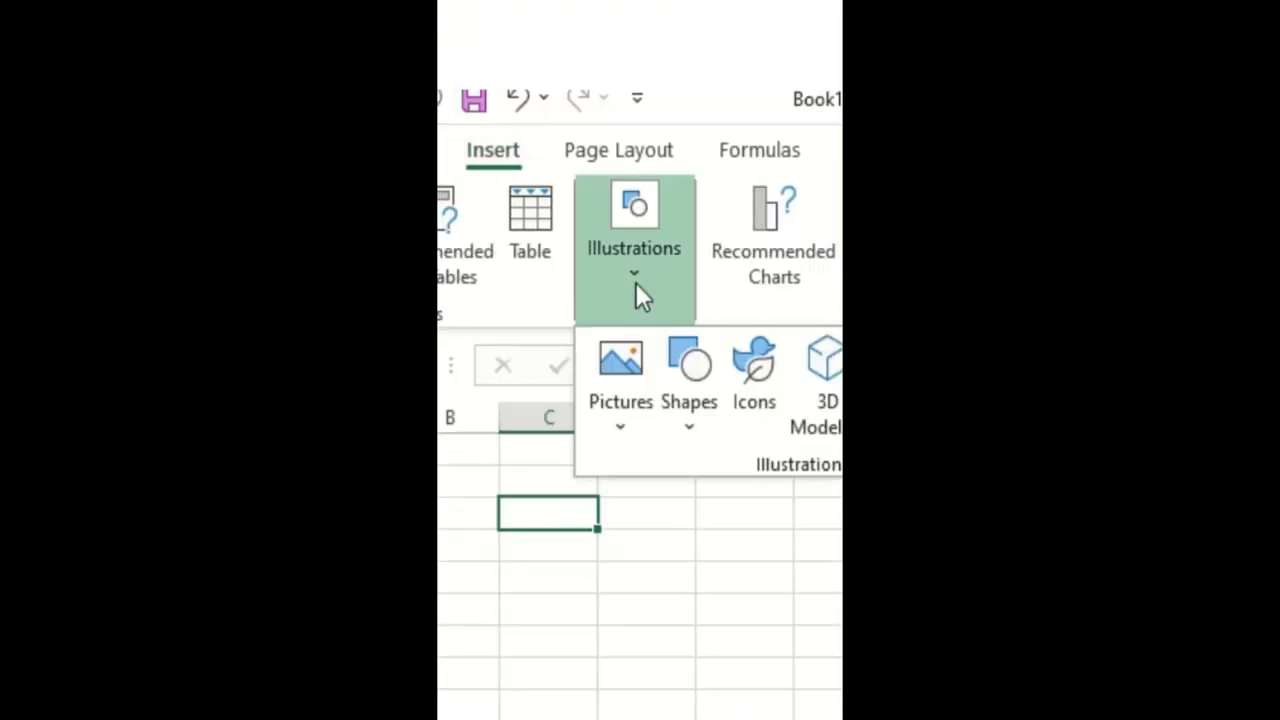
click(610, 428)
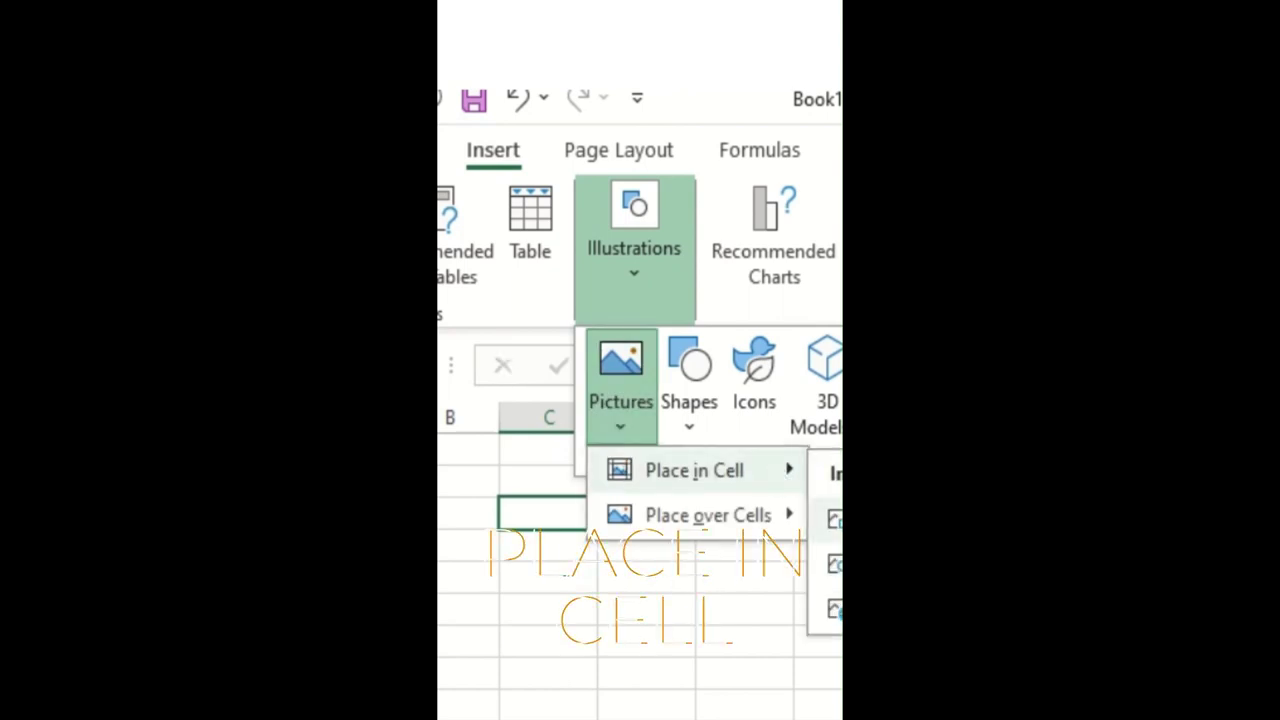
click(835, 518)
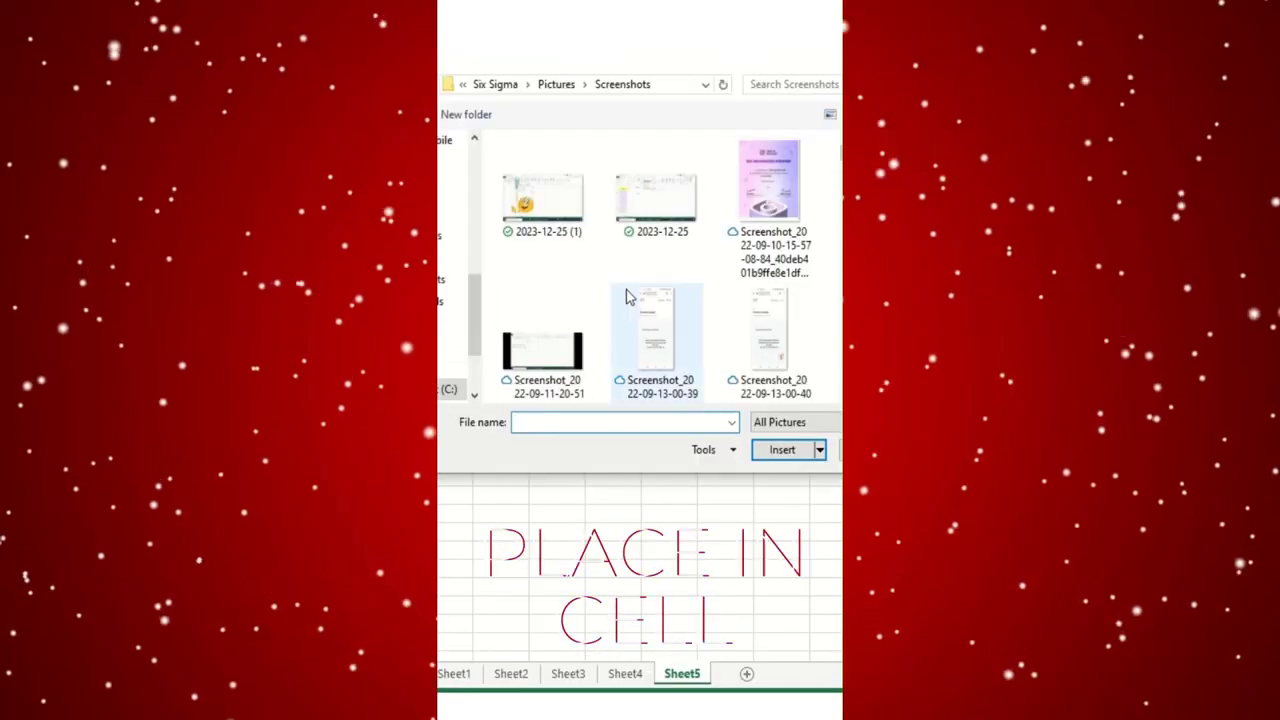
Step: Insert the emoji image from Downloads into the cell and fill it across columns C to G
scroll(628, 296, down, 2)
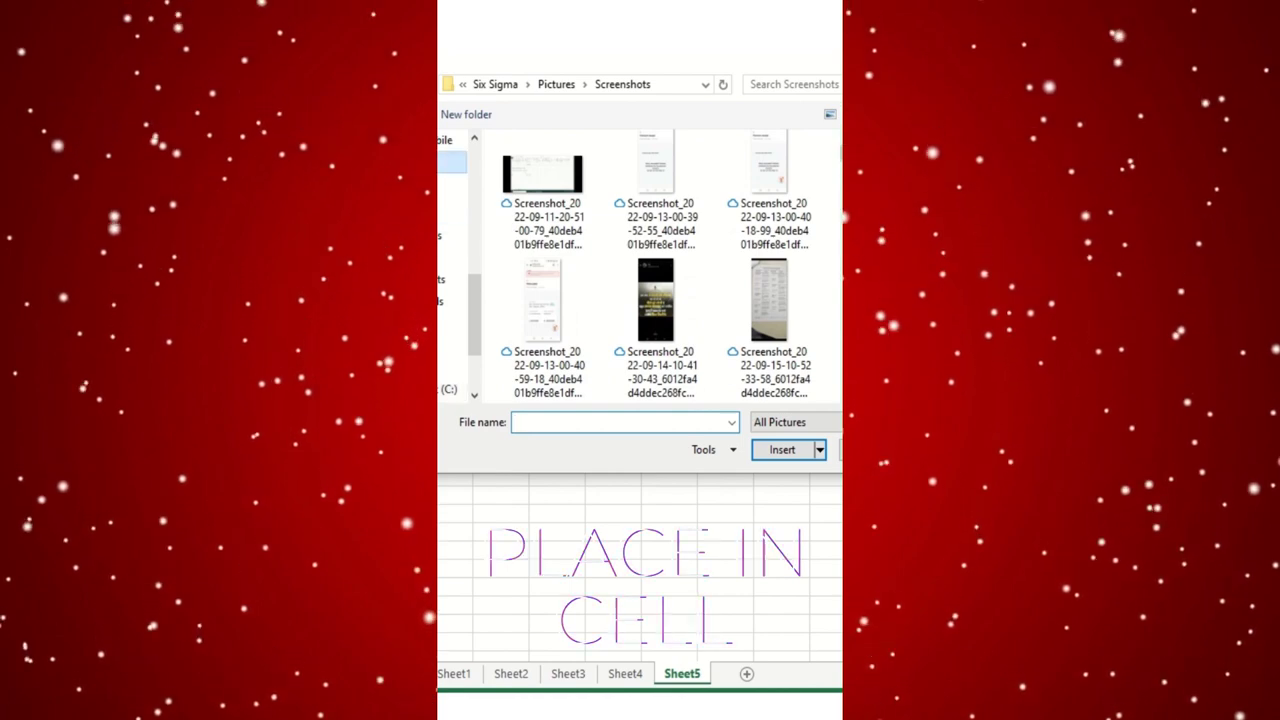
click(450, 206)
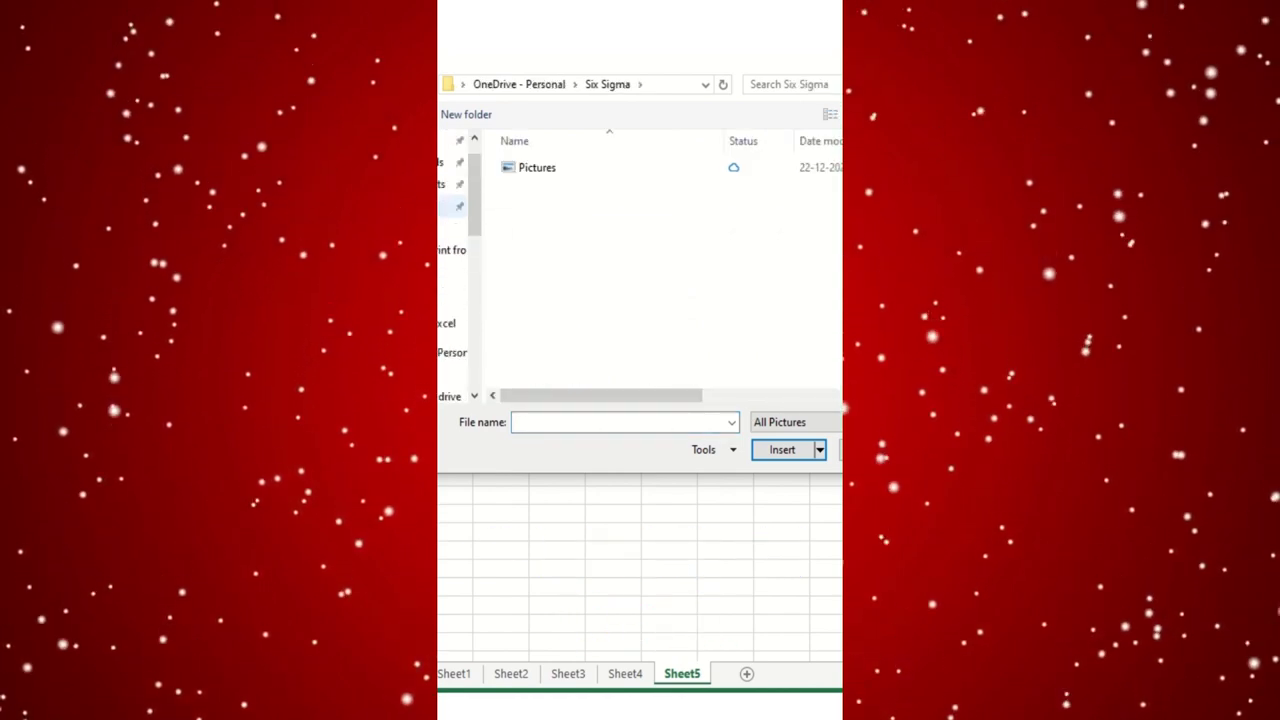
click(443, 220)
click(441, 232)
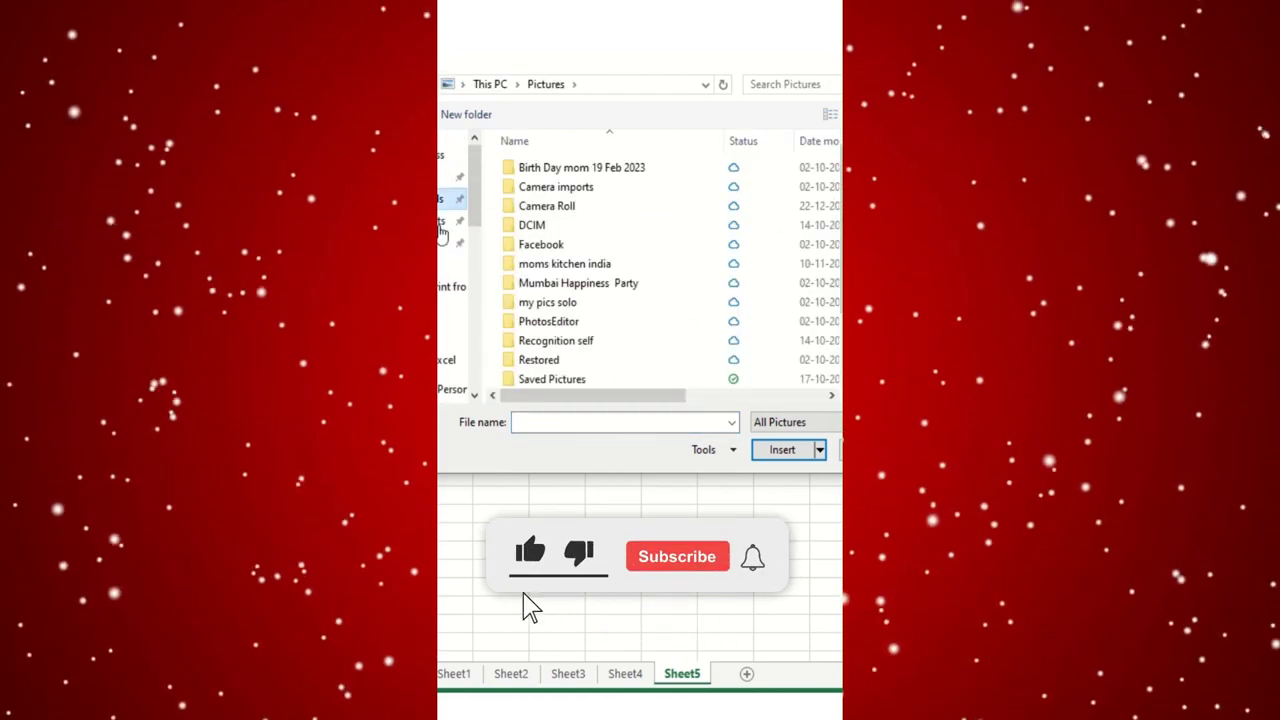
click(441, 198)
scroll(706, 340, down, 2)
click(706, 320)
click(782, 449)
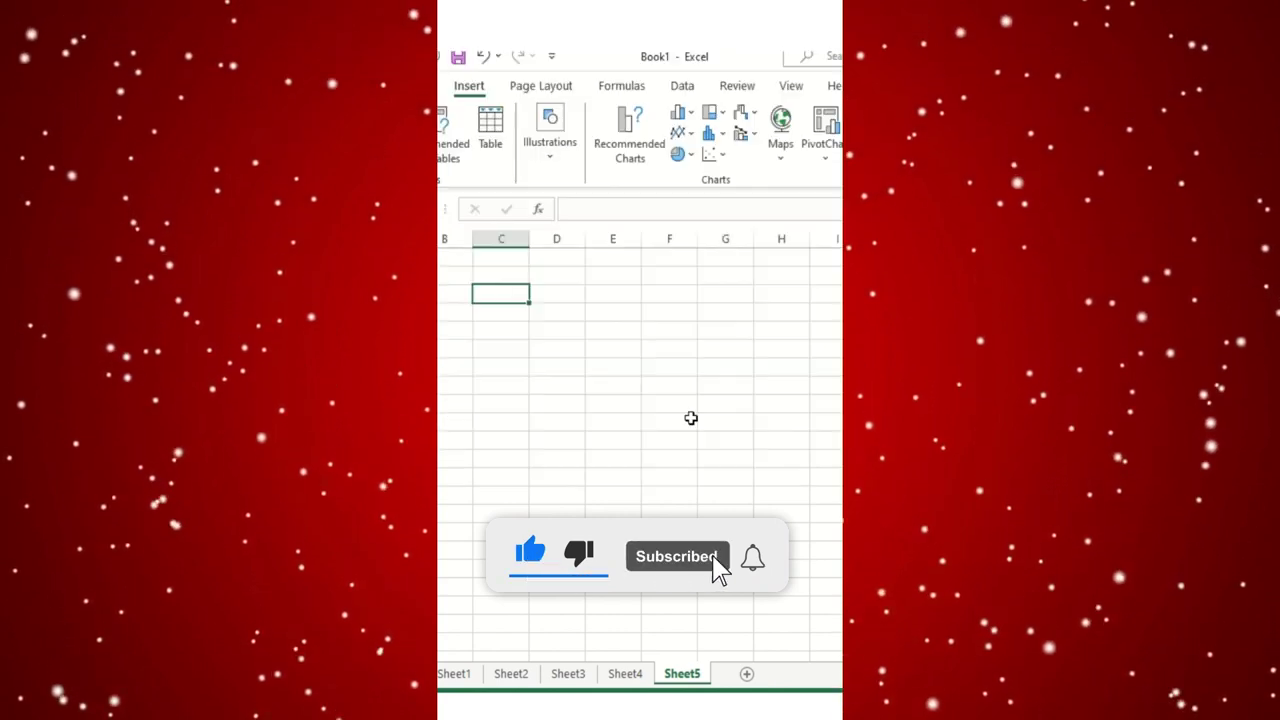
drag(528, 302, 755, 510)
click(769, 440)
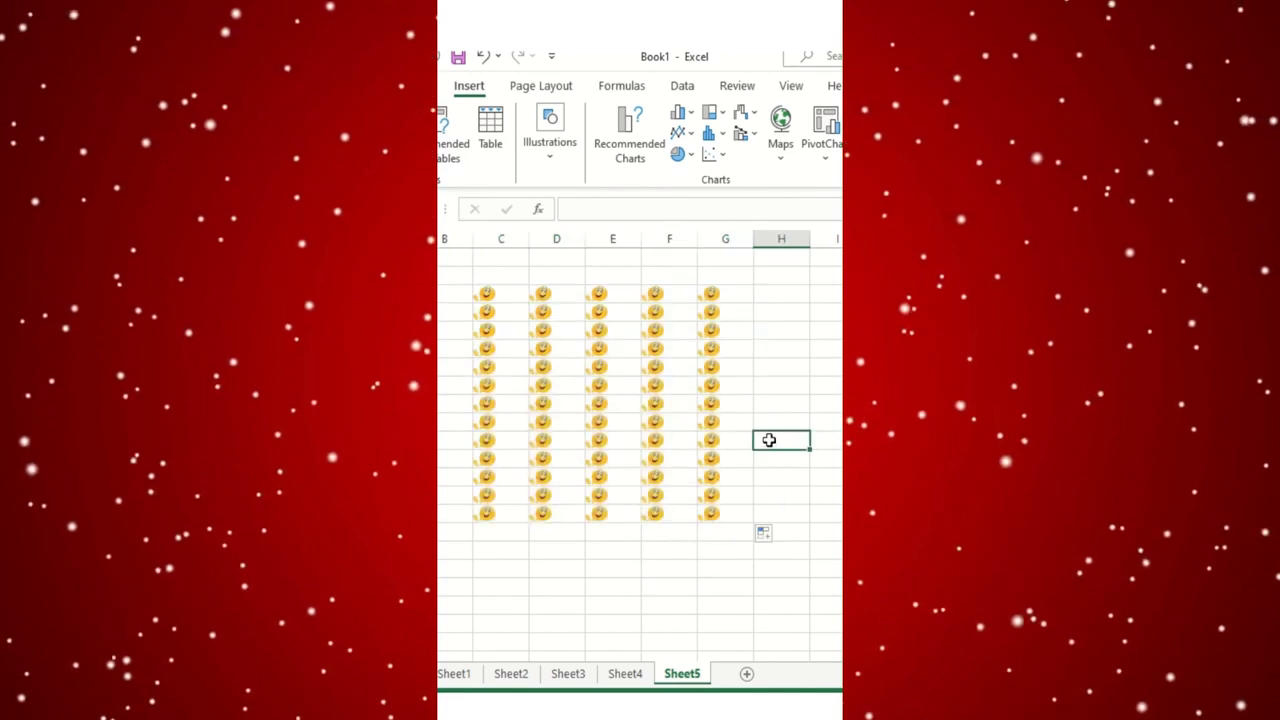
Step: Place the emoji image over the cells and drag it onto the emoji grid
click(570, 150)
click(540, 215)
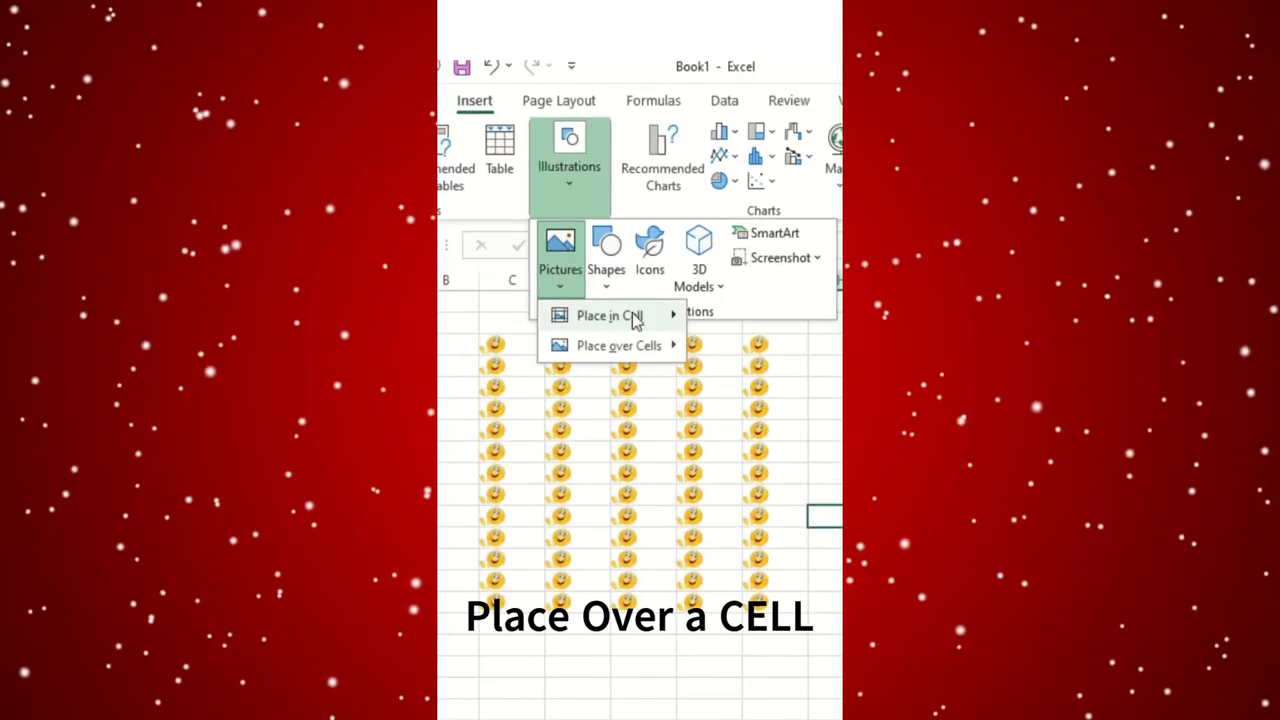
click(765, 381)
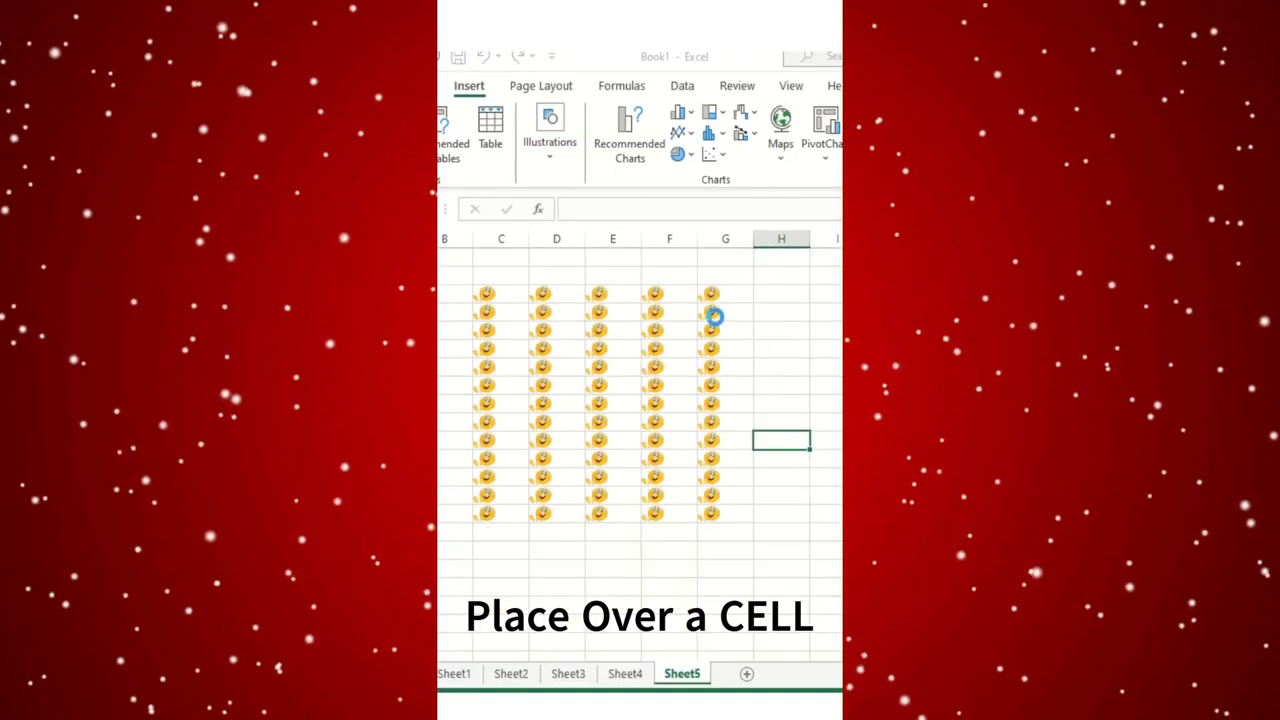
click(666, 330)
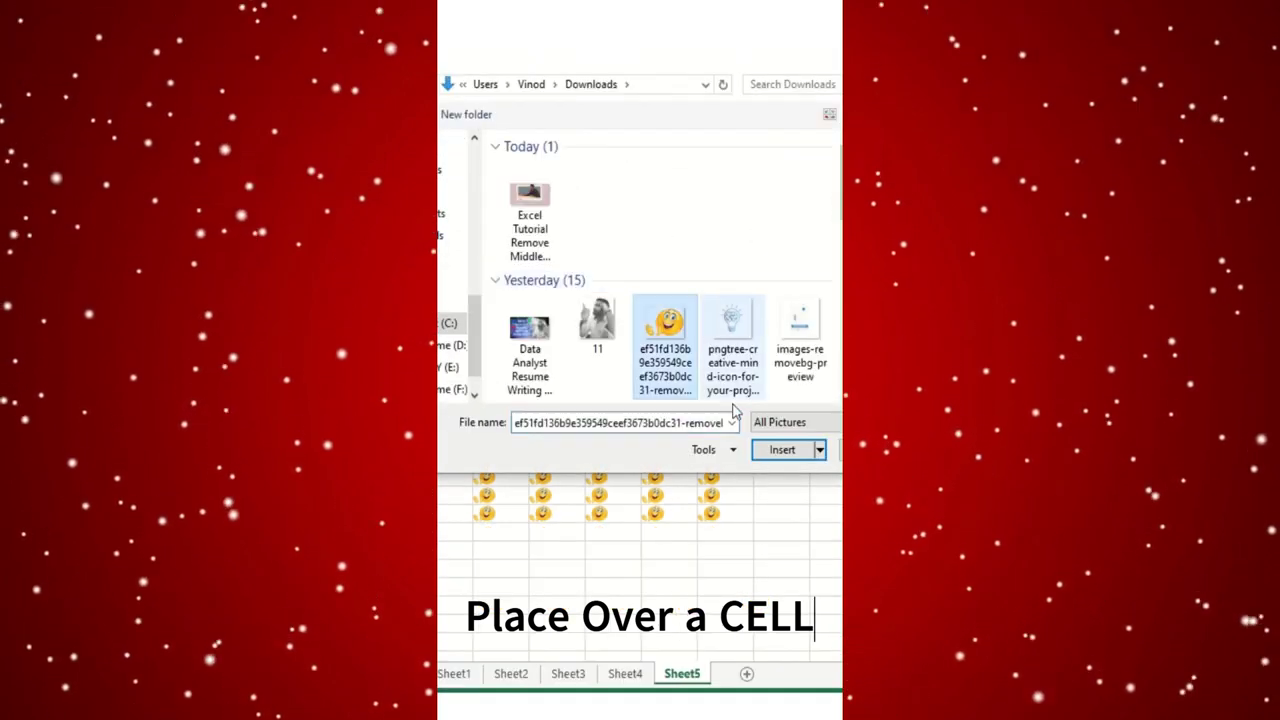
click(782, 449)
drag(1009, 515, 652, 440)
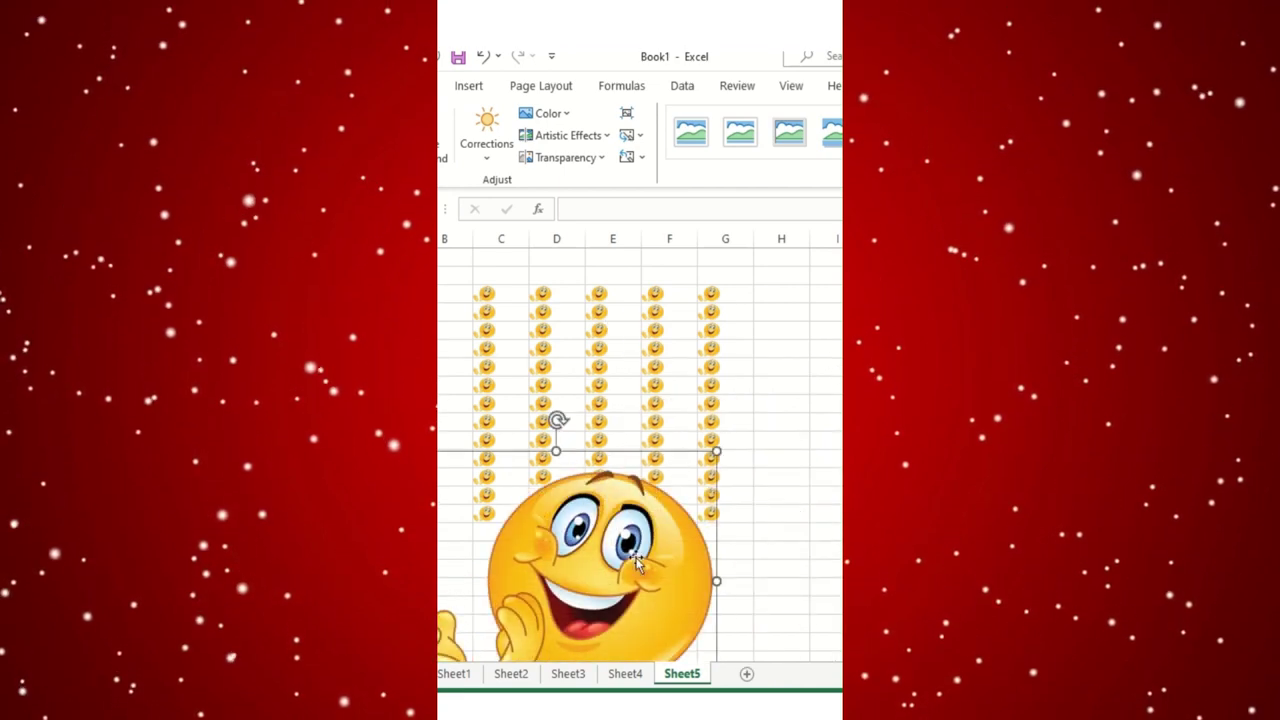